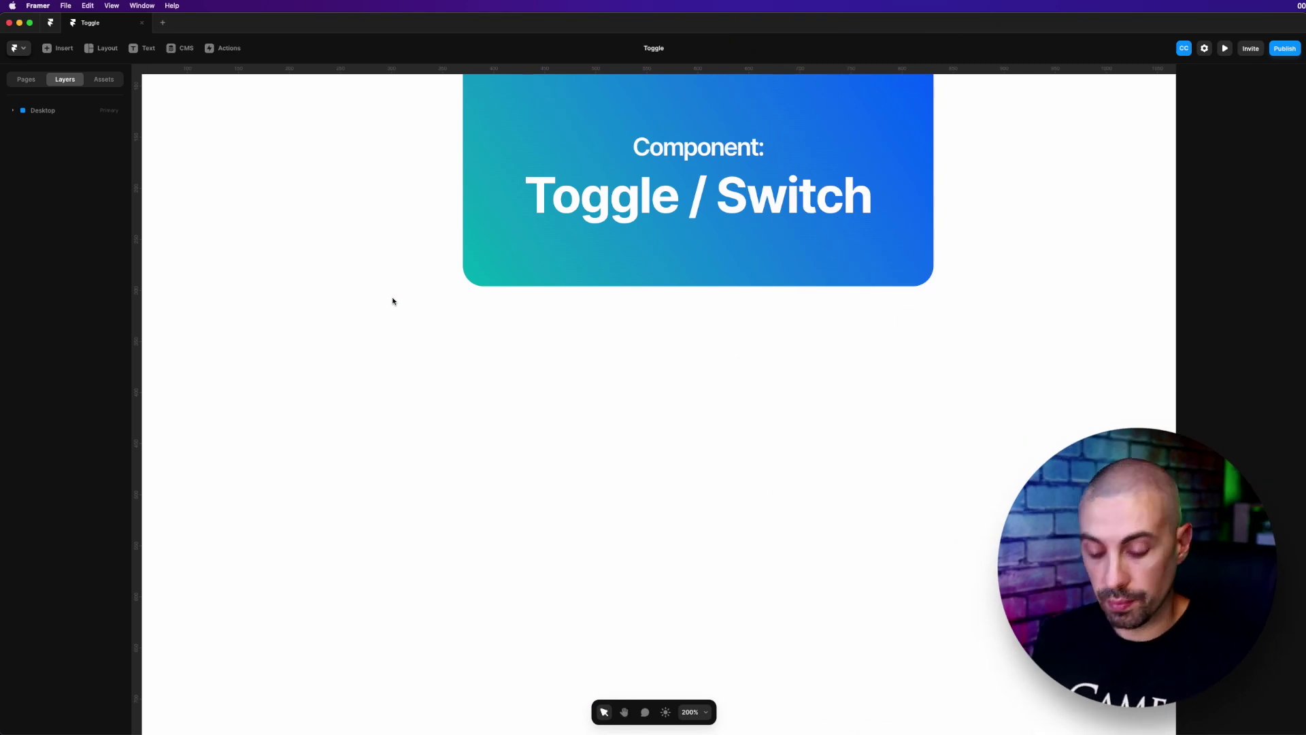
Draw a new frame below the title card and round its corners fully into a pill
key(f)
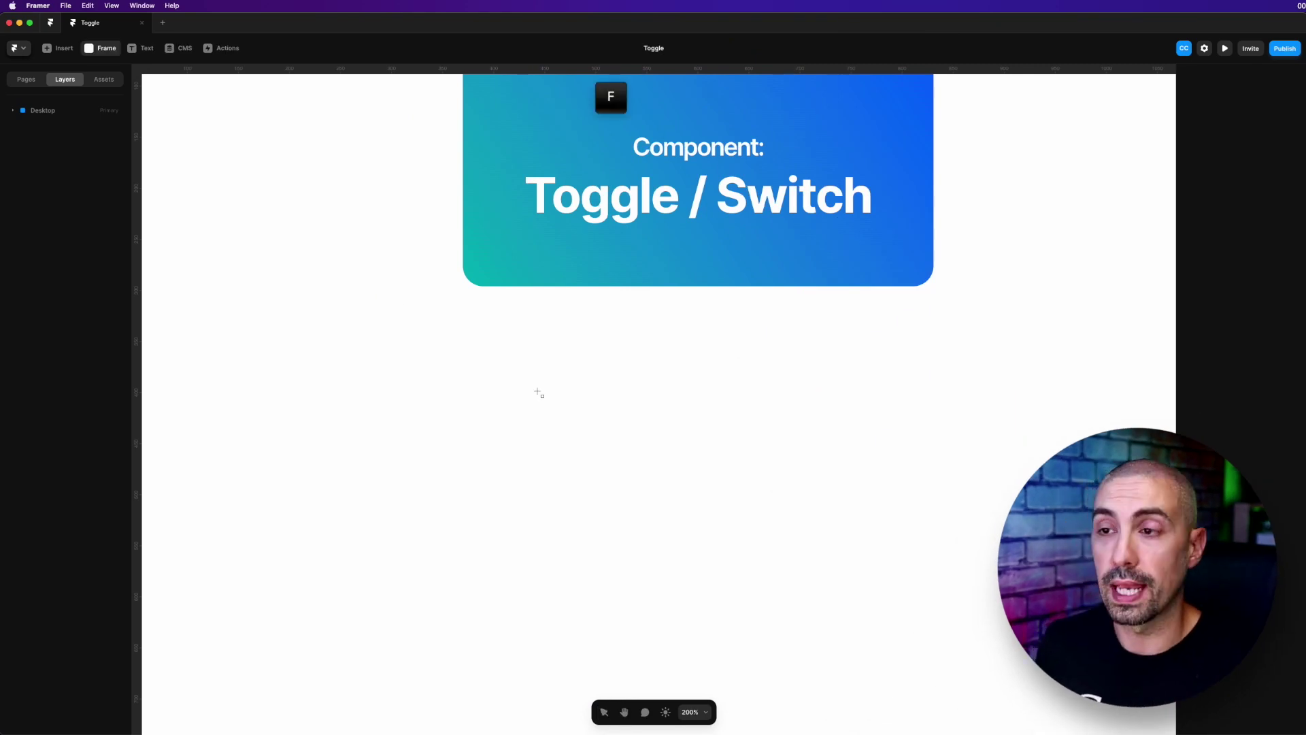
drag(565, 380, 719, 450)
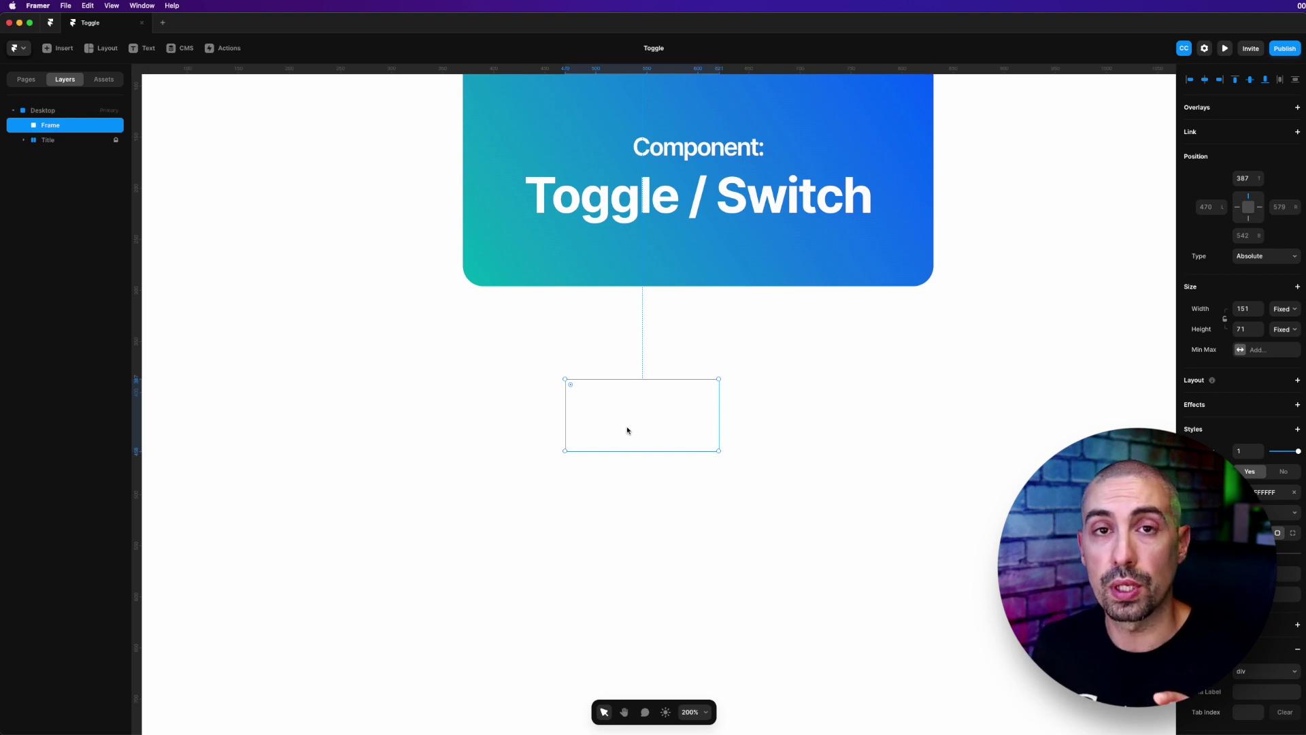
click(571, 385)
drag(571, 385, 621, 408)
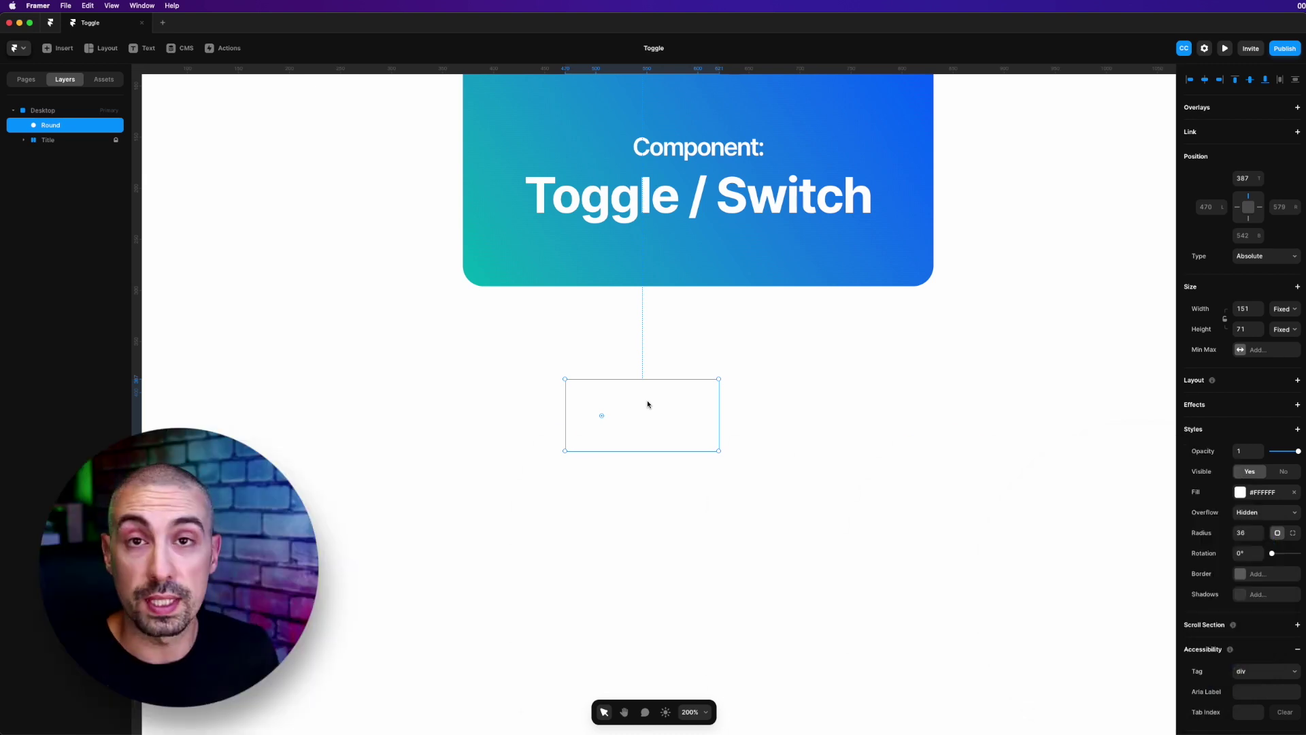
Fill the pill with the light grey #DDDDDD preset and centre it under the title card
click(1240, 491)
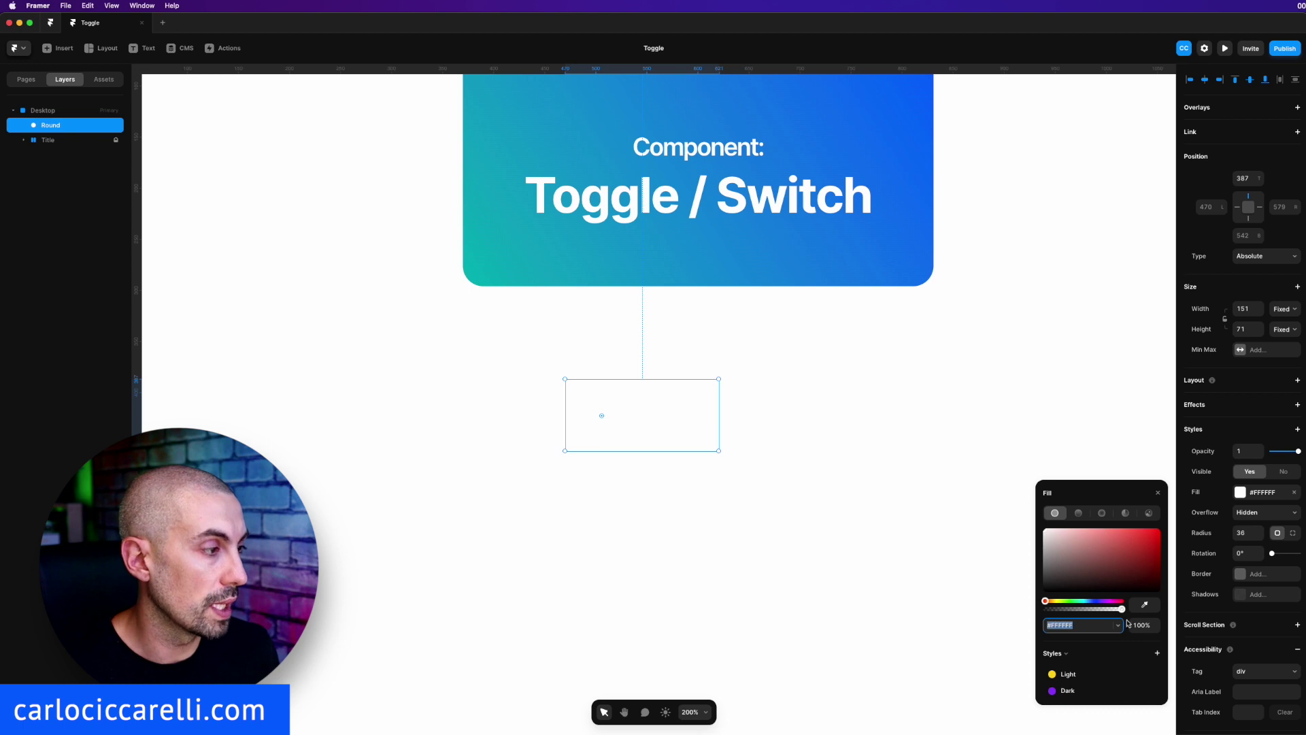
click(1054, 653)
click(1104, 683)
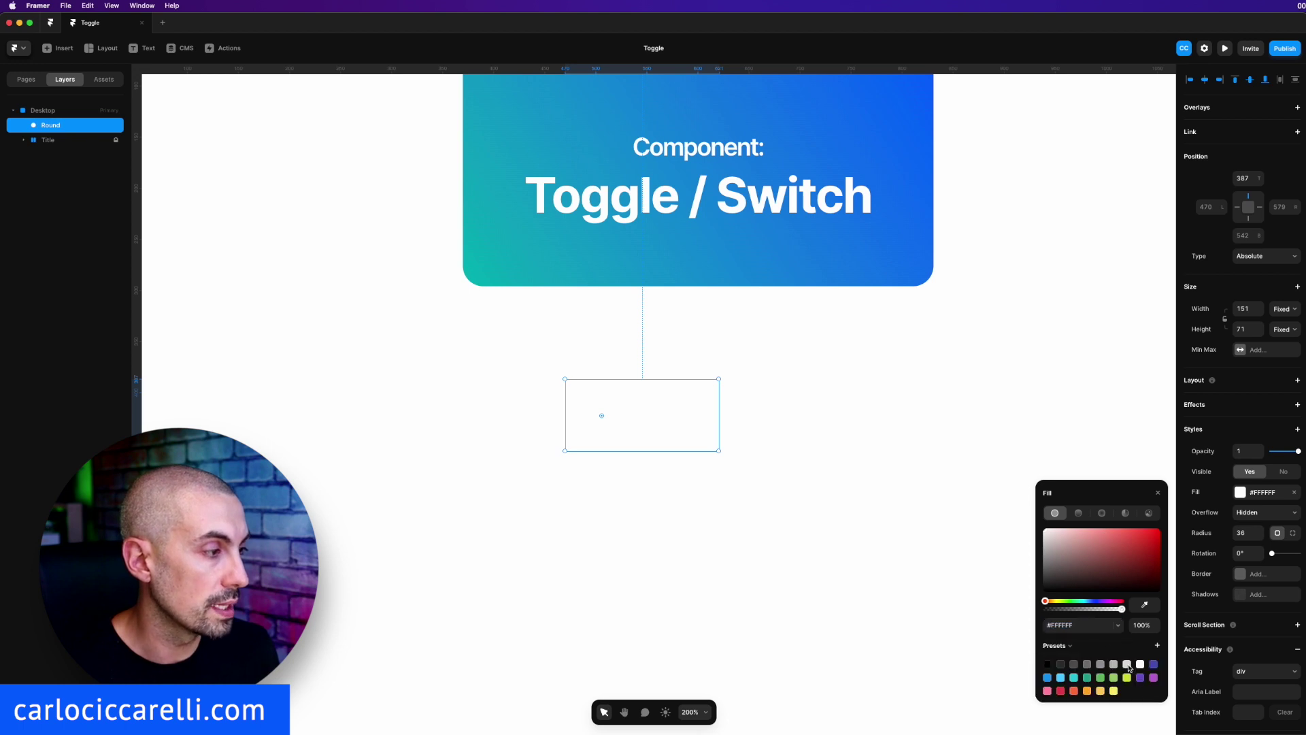
click(1126, 665)
drag(656, 385, 698, 397)
Resize the pill to width 120 and height 60
click(1243, 310)
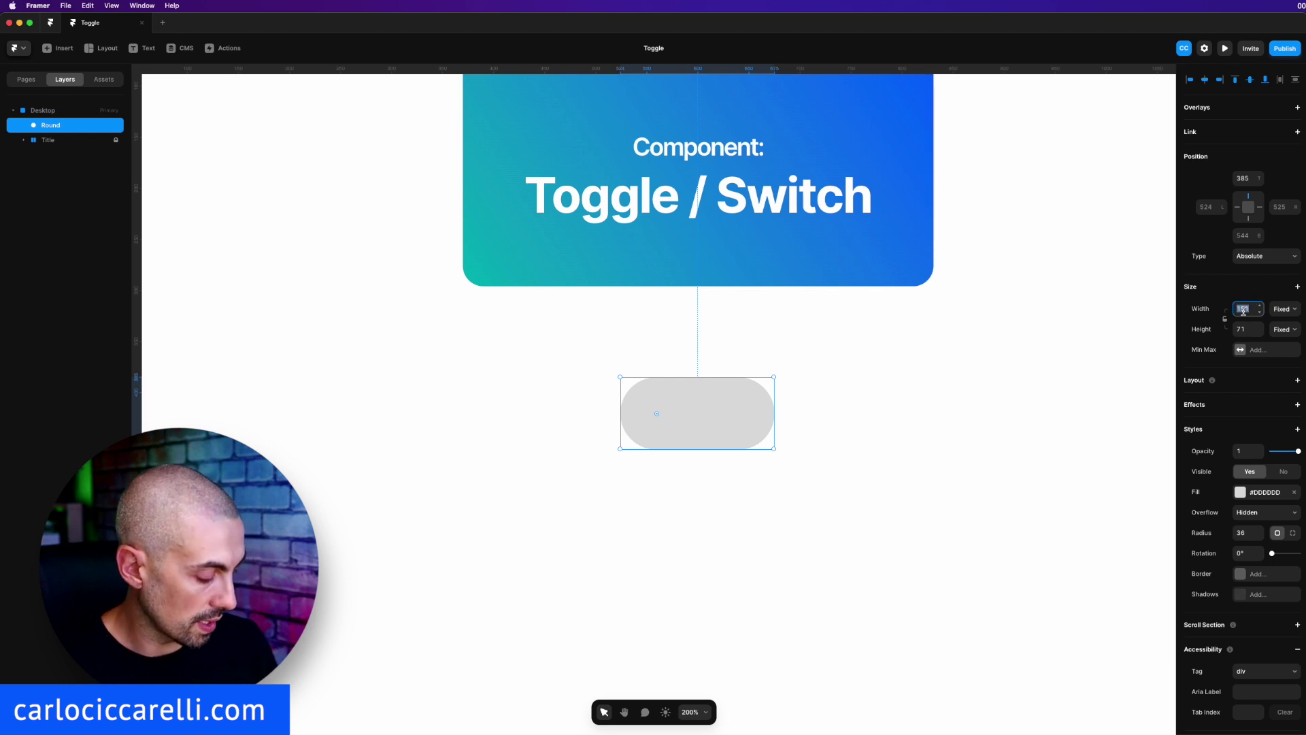
text(120)
key(Tab)
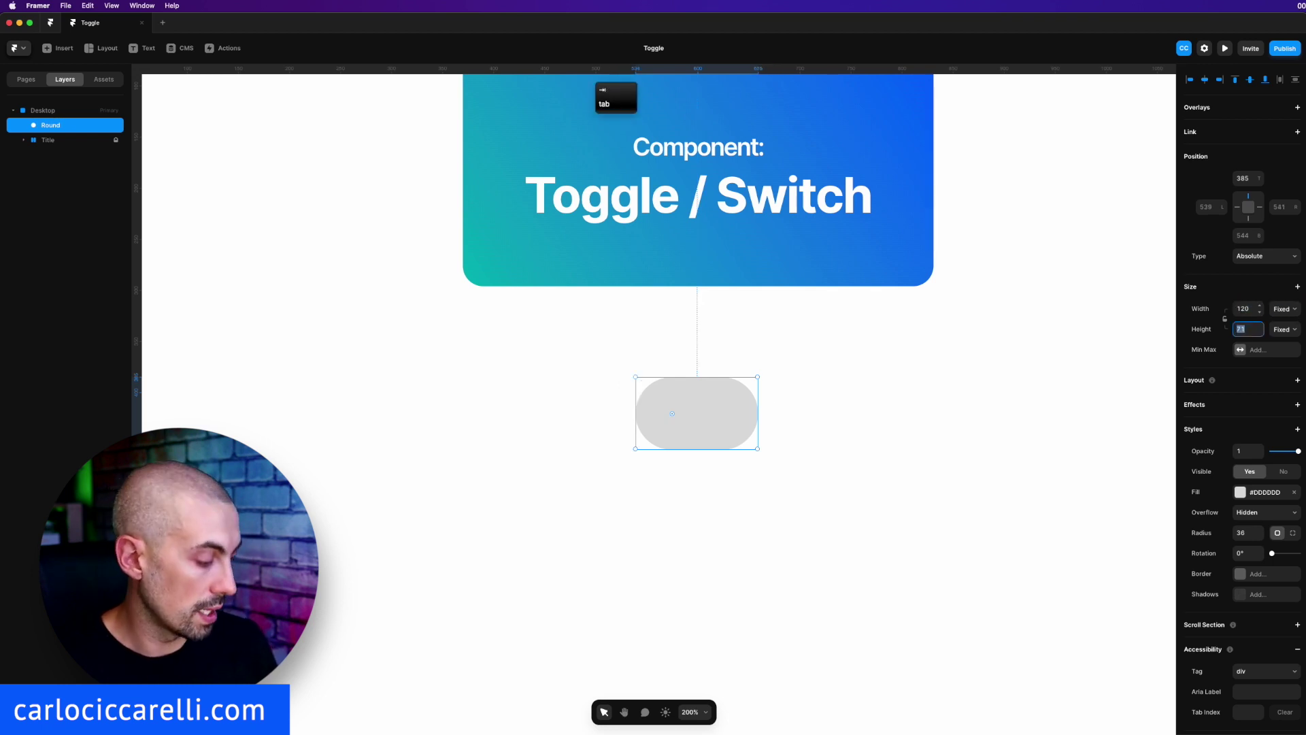
text(60)
key(Return)
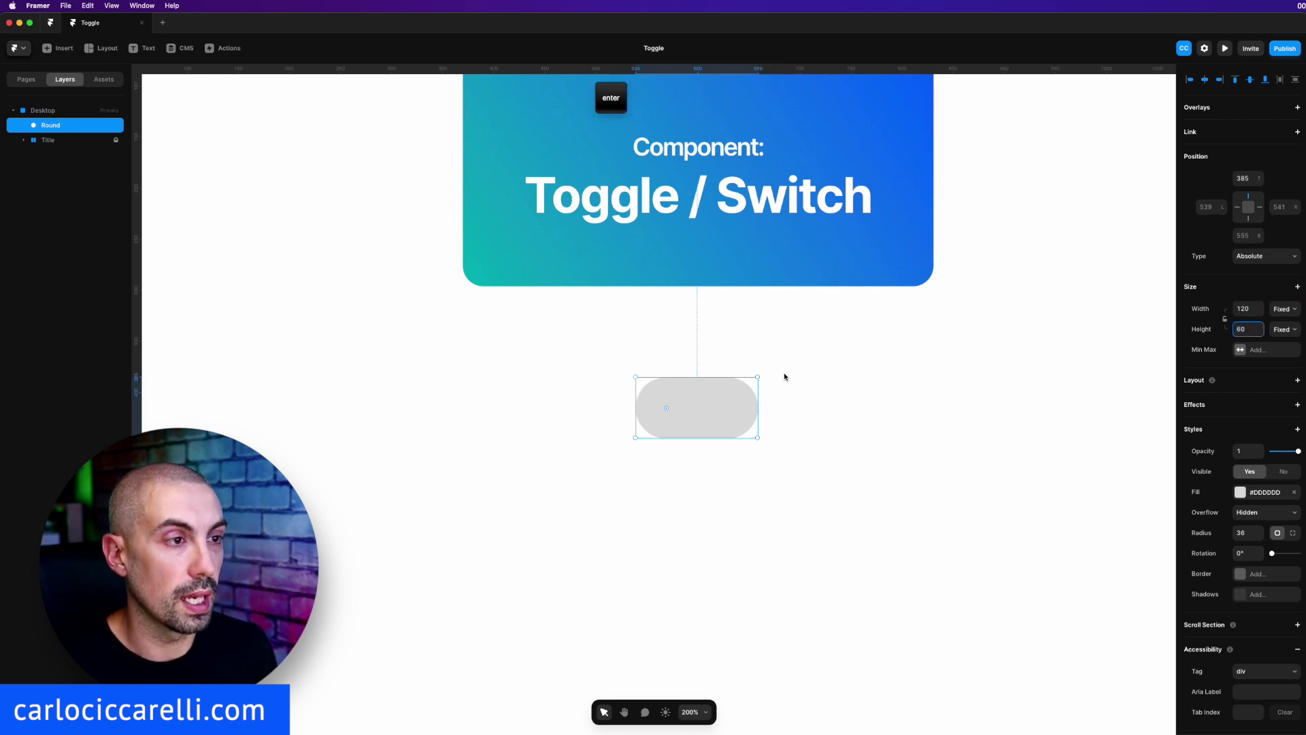
key(super+equal)
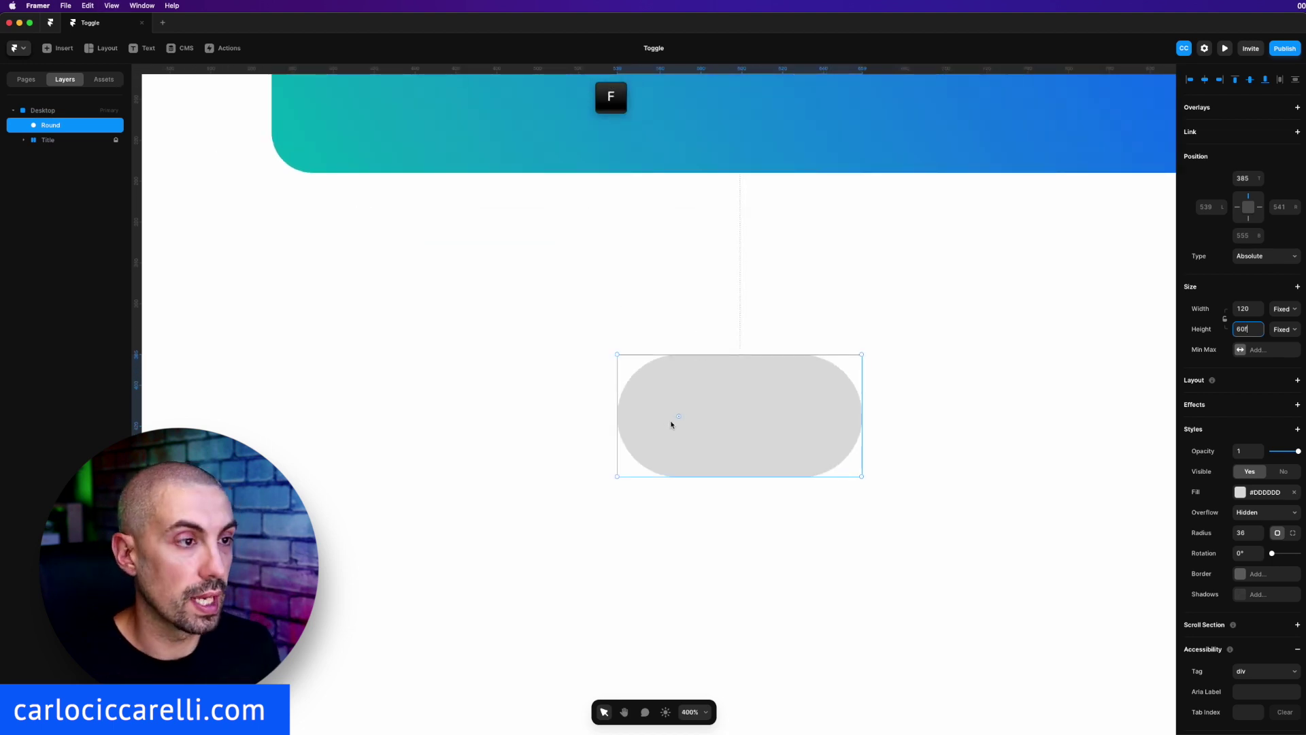
Draw a round 48×48 circle inside the pill, 6 px from its left edge
click(636, 300)
key(f)
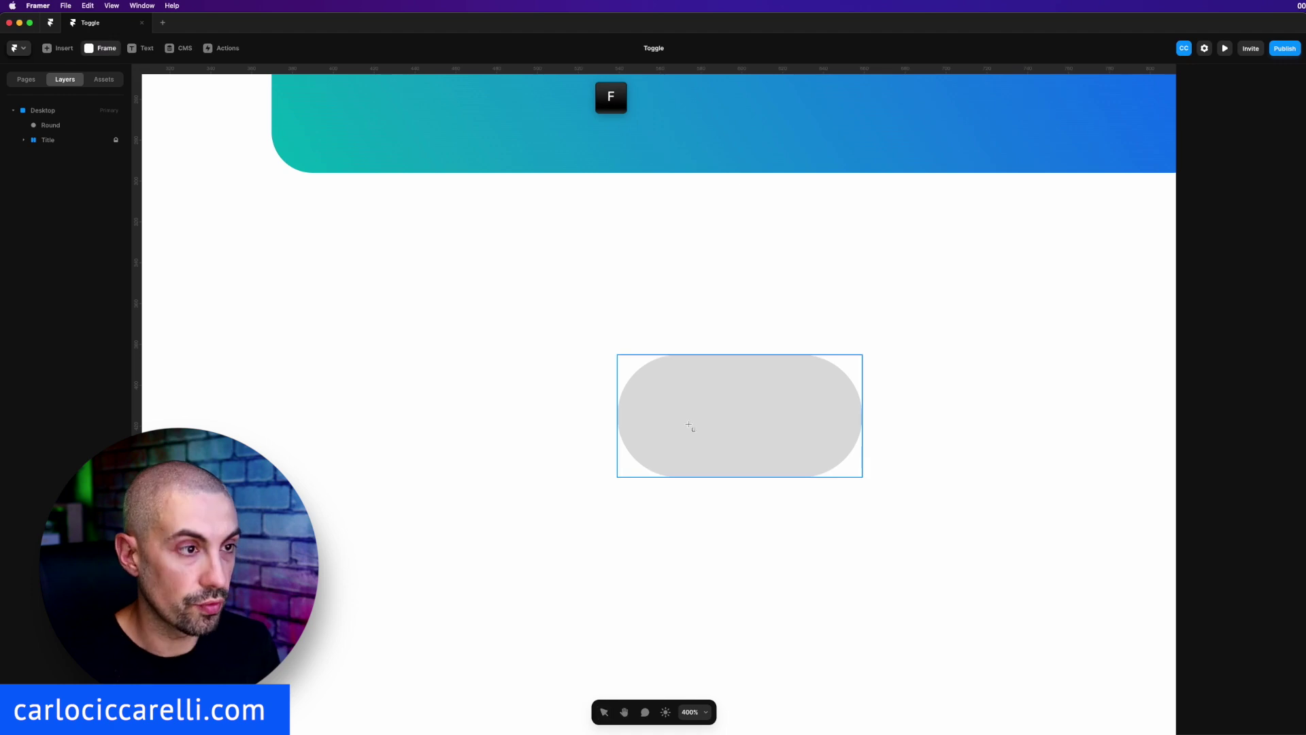
drag(690, 422, 727, 460)
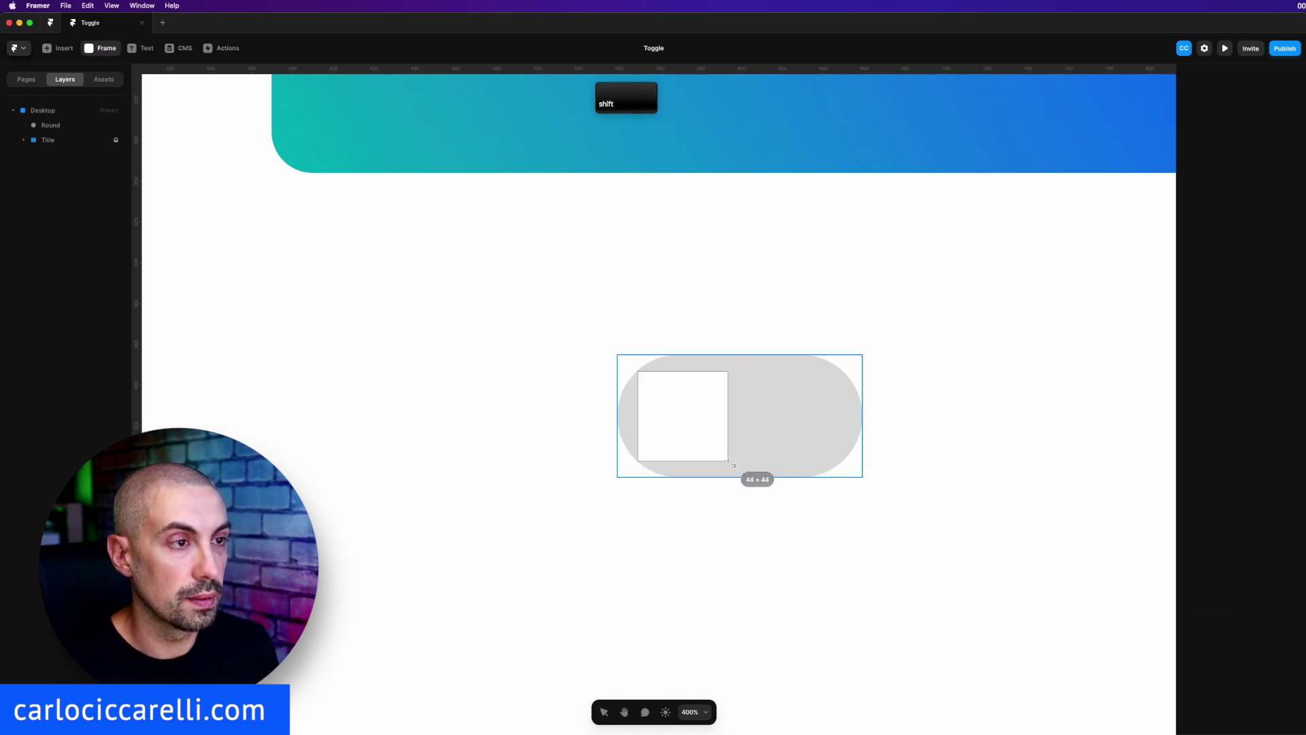
drag(643, 379, 685, 419)
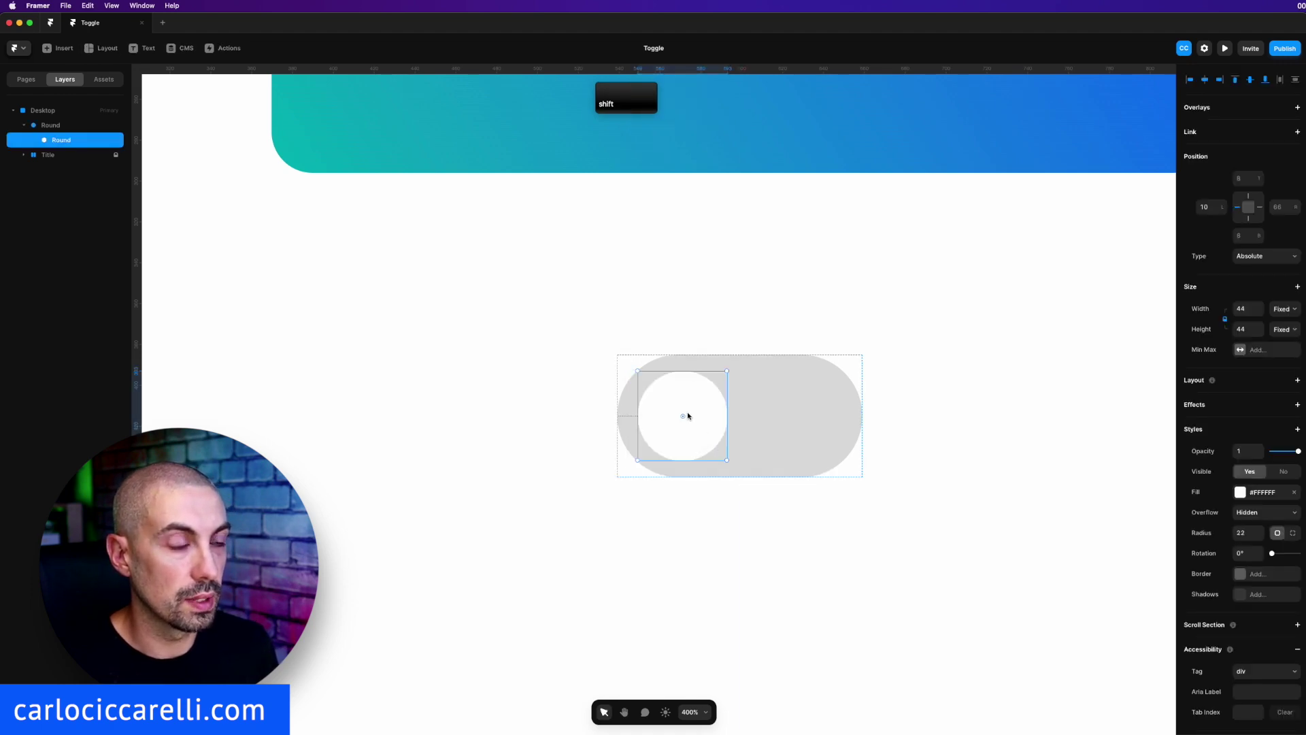
drag(727, 372, 731, 366)
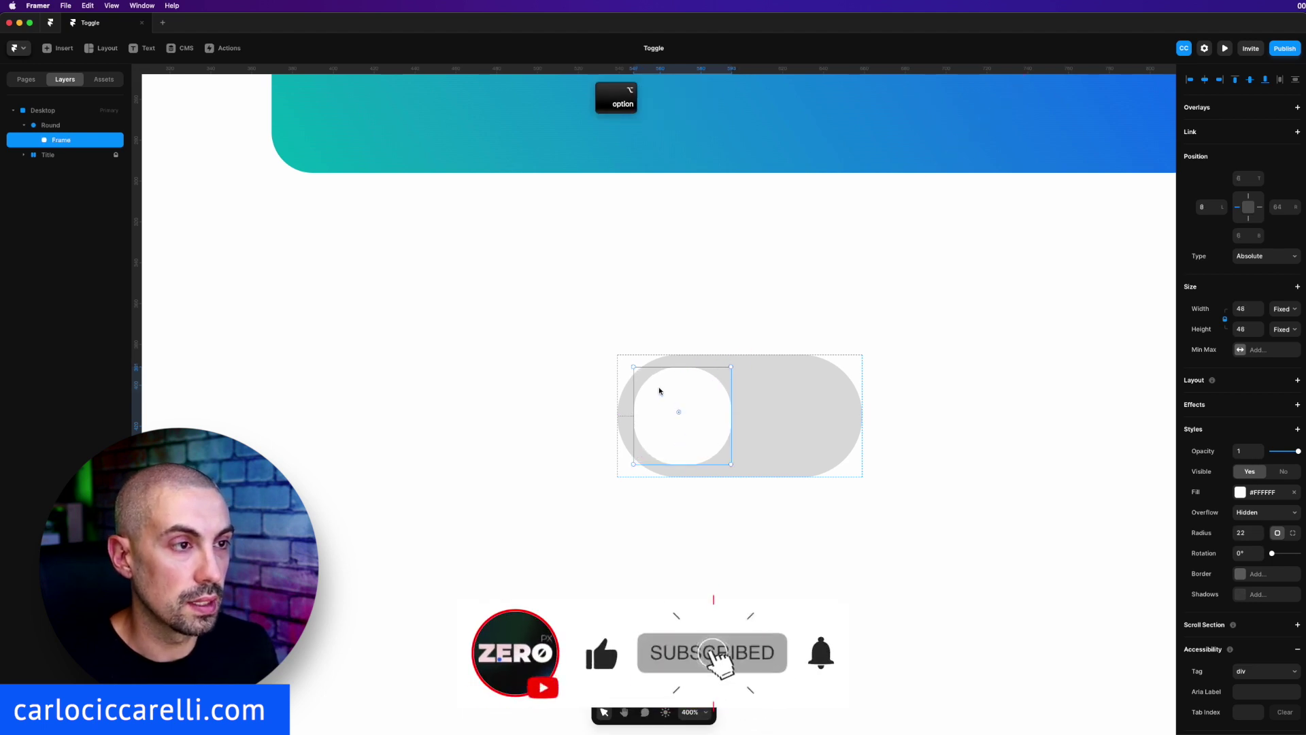
drag(659, 390, 690, 427)
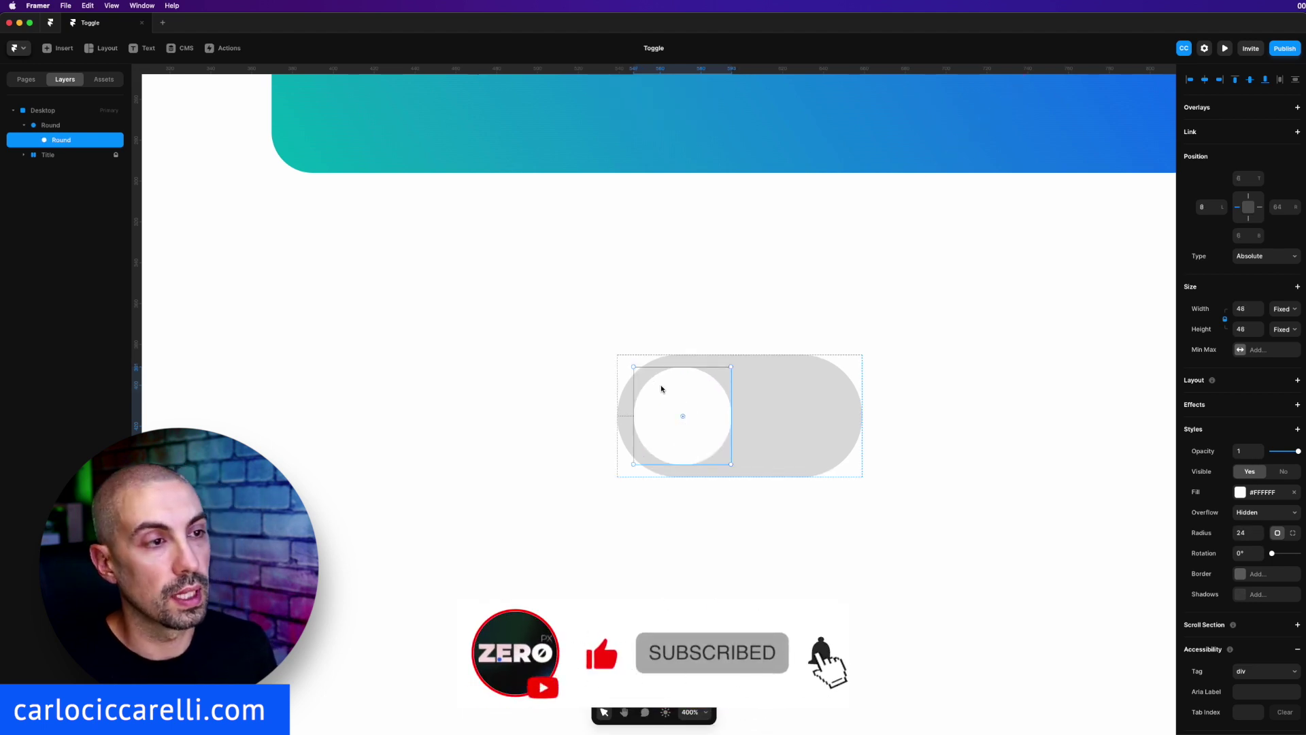
key(alt)
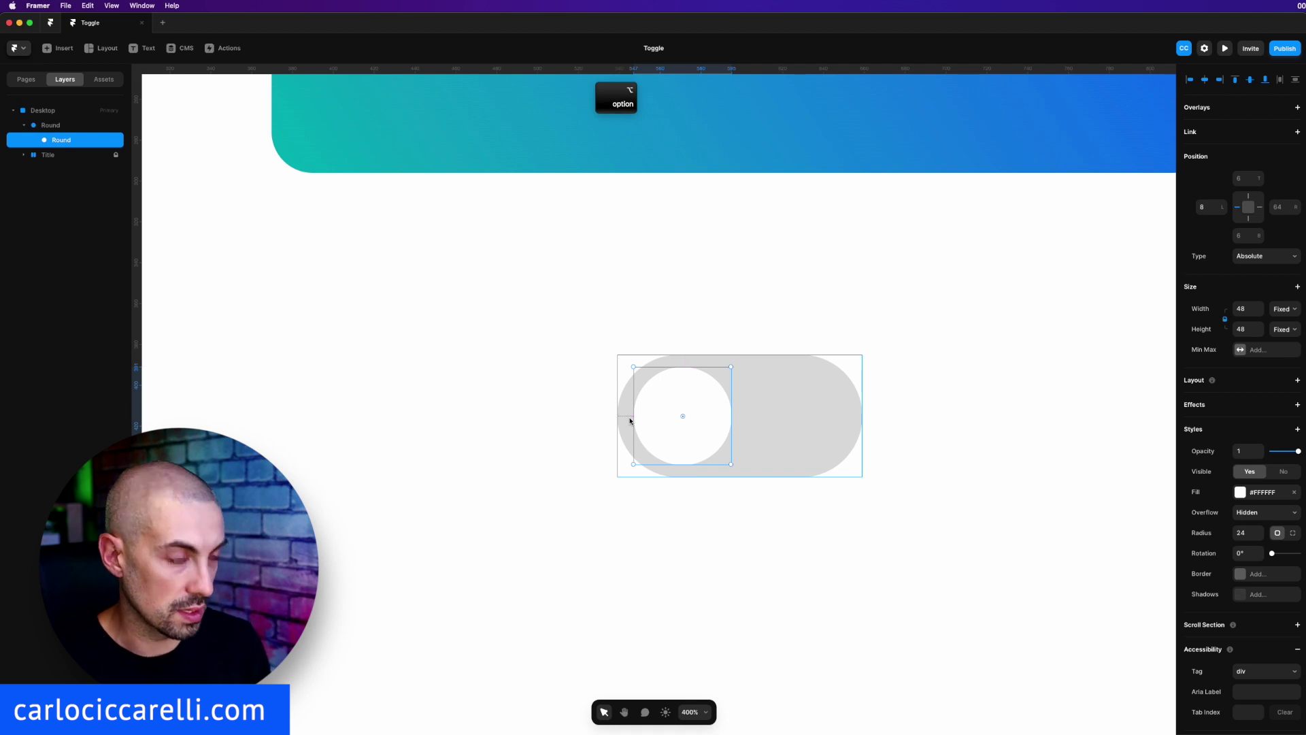
key(Left)
key(Left)
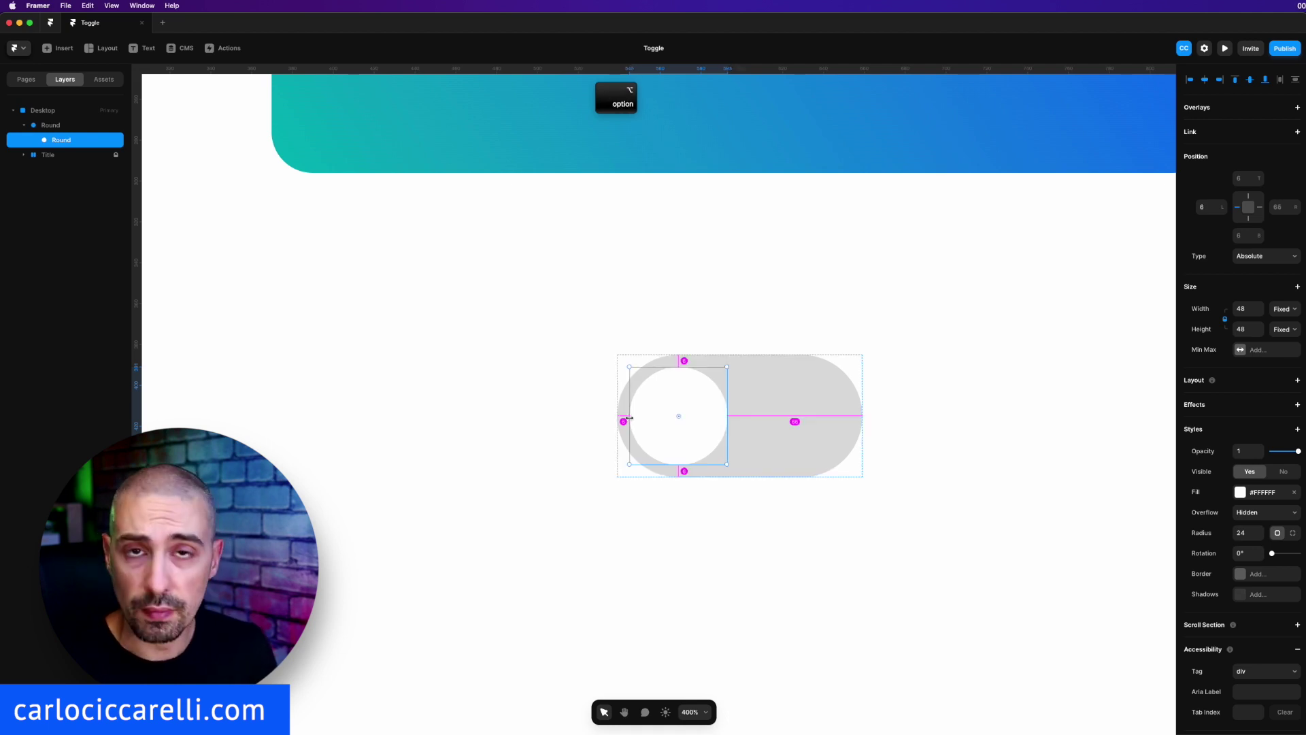
Name the circle layer Handle and start making the Toggle pill a component
click(727, 314)
click(45, 128)
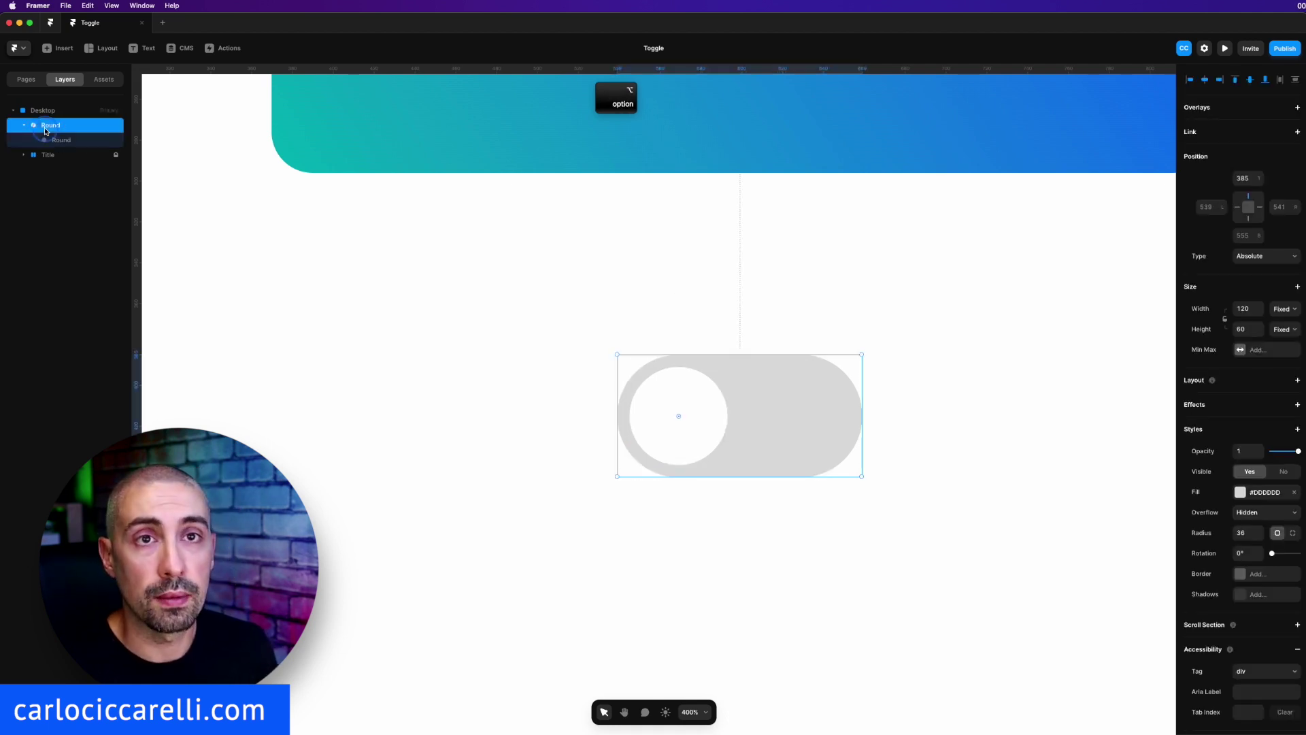
key(shift)
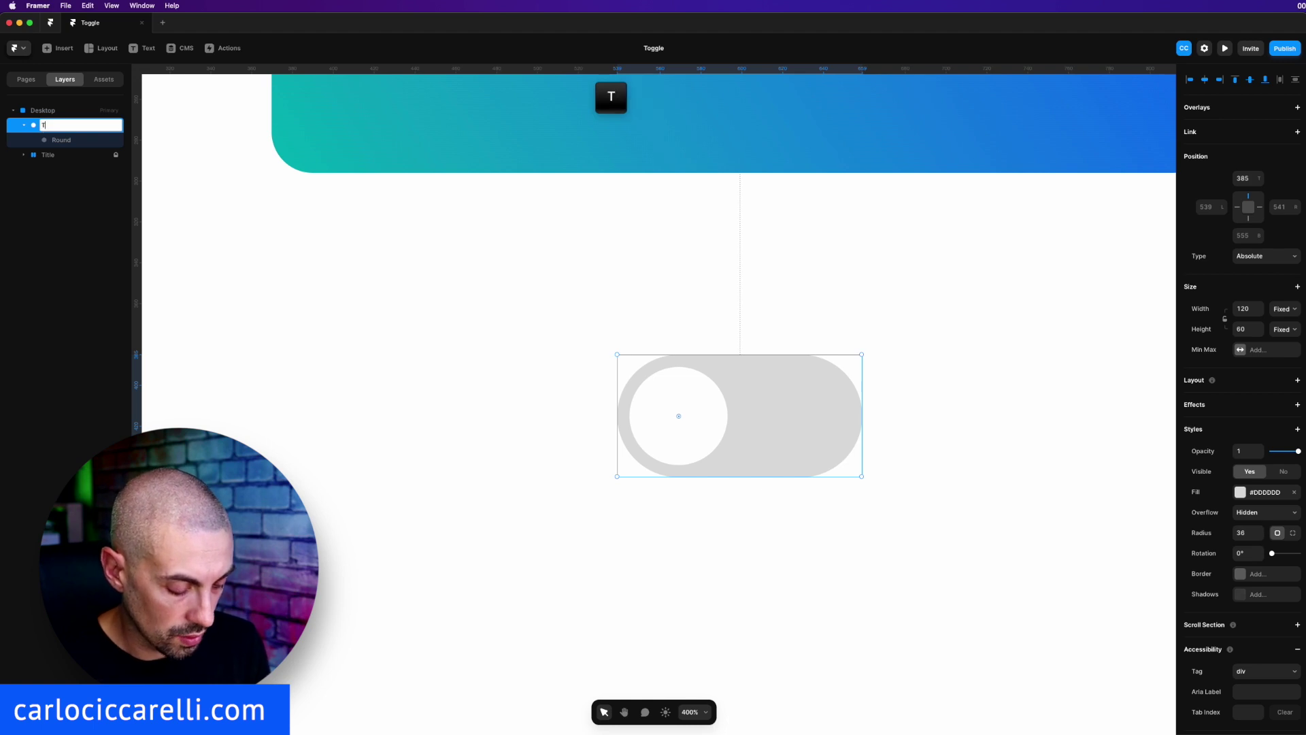
double_click(62, 139)
text(Handle)
key(Return)
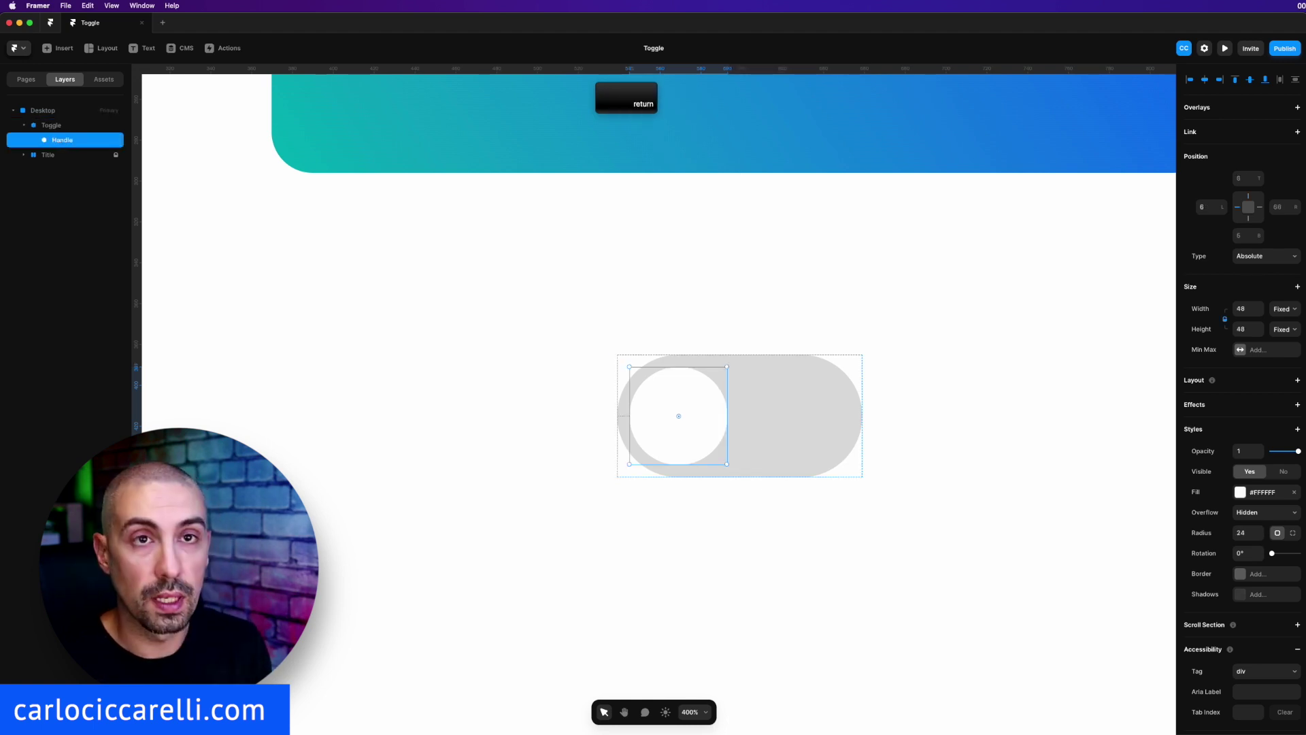
click(52, 125)
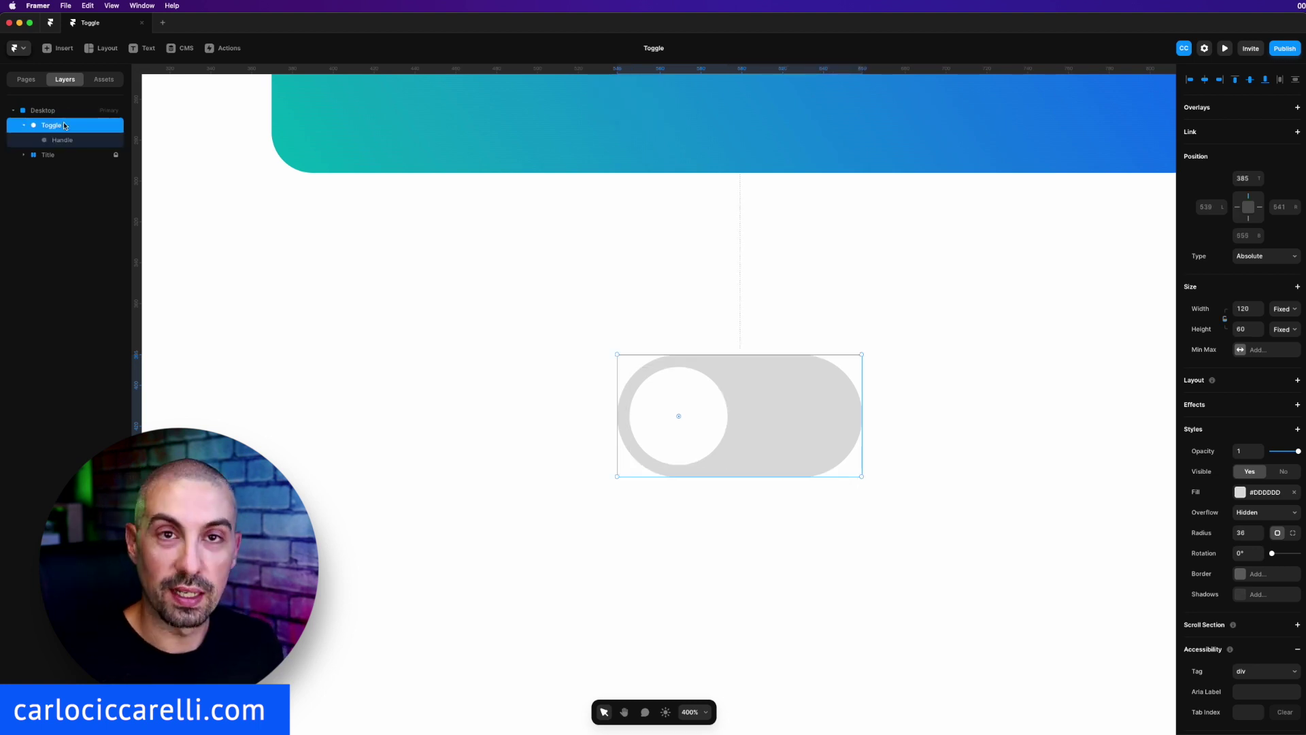
key(super+k)
Create the Toggle component and bring its variant slots into view
click(702, 422)
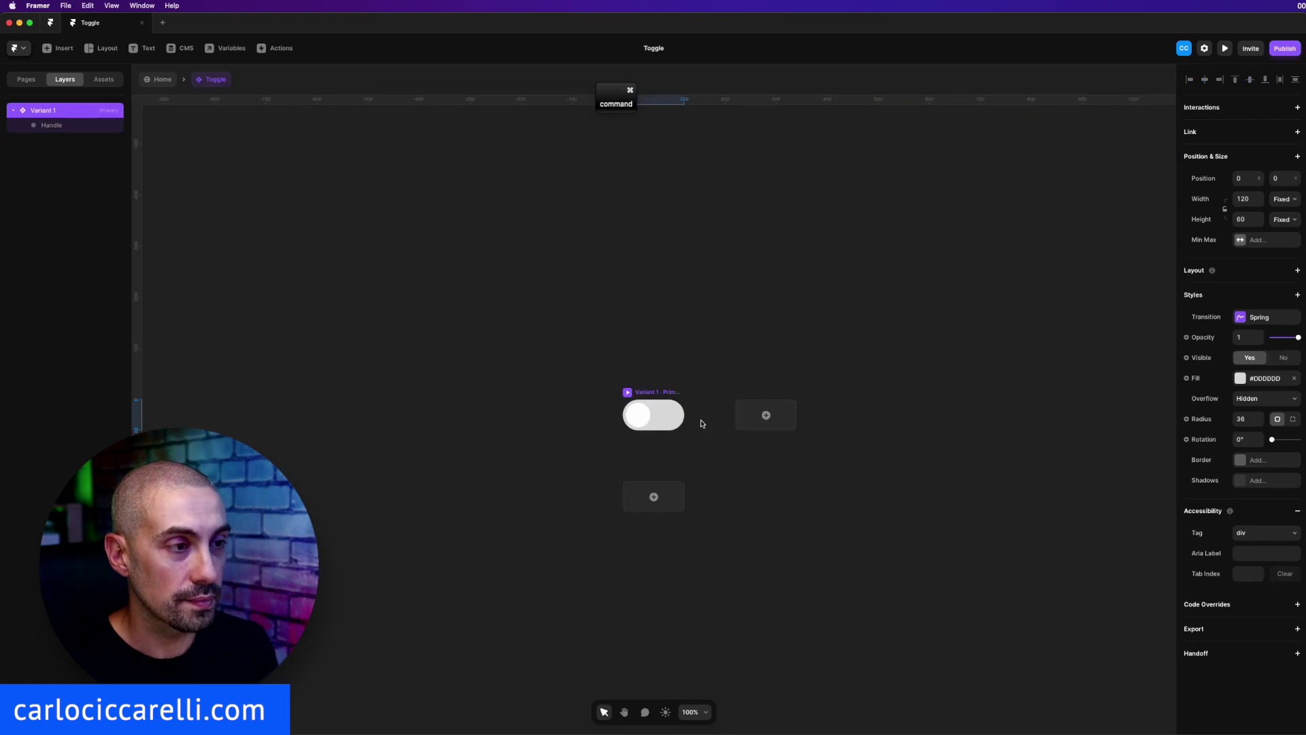
key(super+equal)
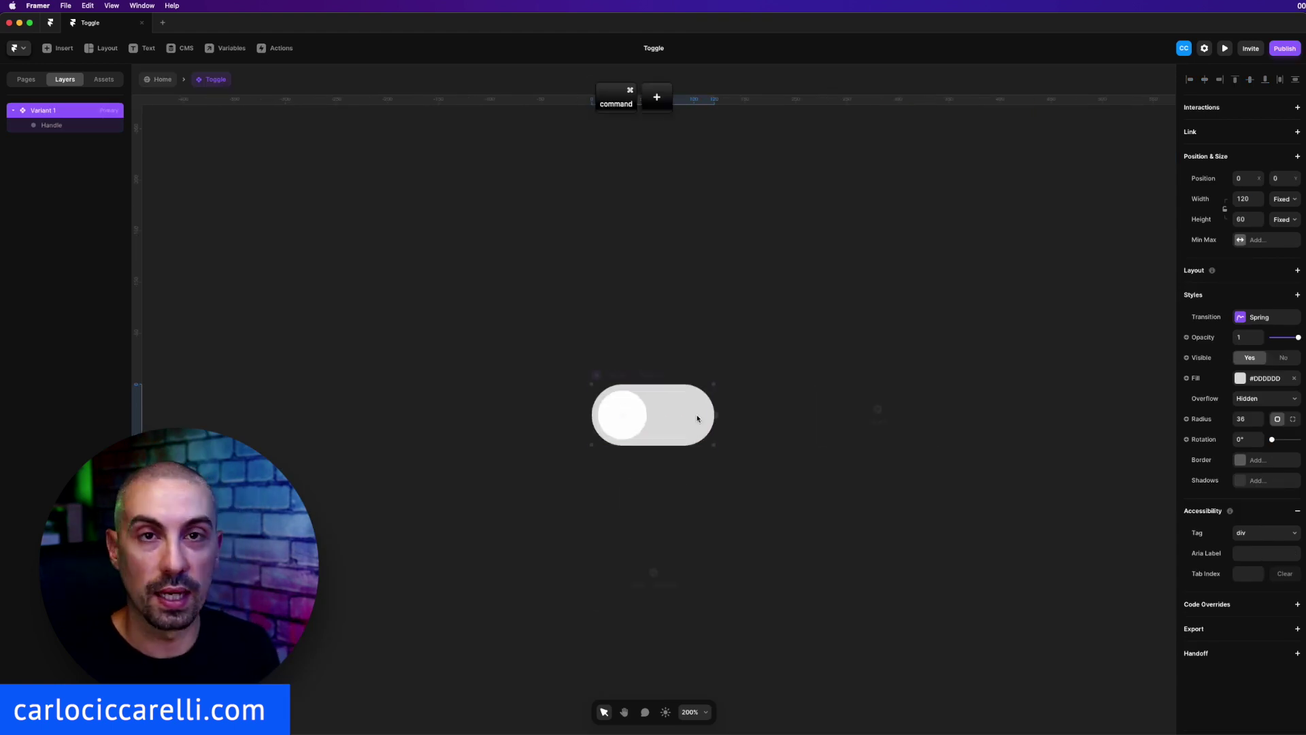
key(super+equal)
key(space)
drag(684, 417, 581, 389)
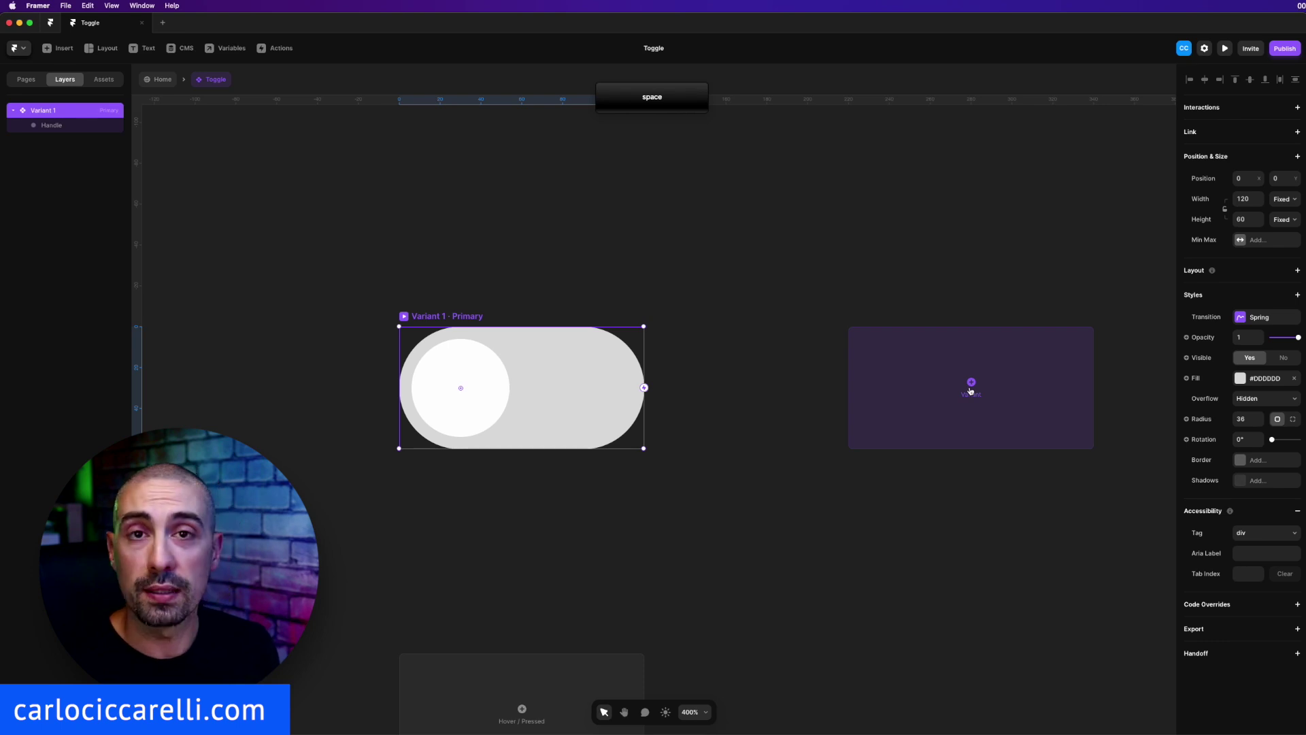
Add Variant 2 with its Handle moved to the pill's right end
click(970, 384)
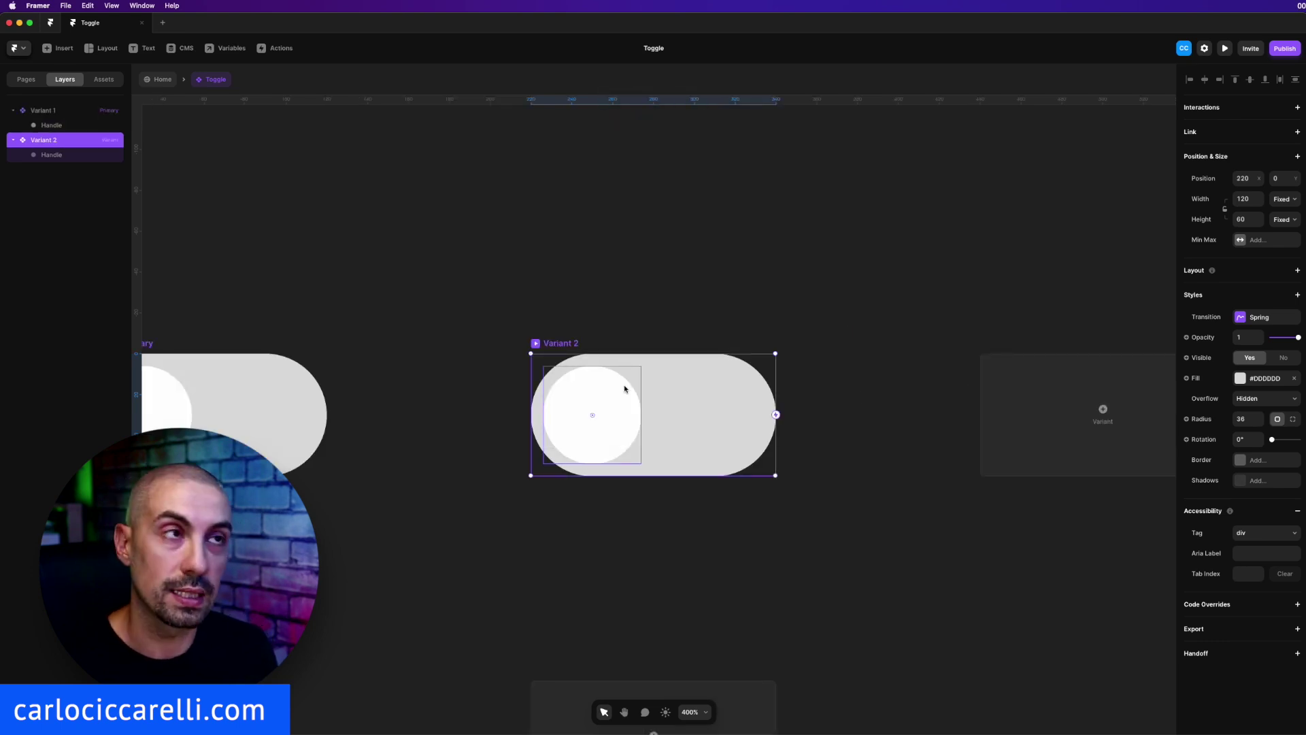
drag(625, 387, 748, 388)
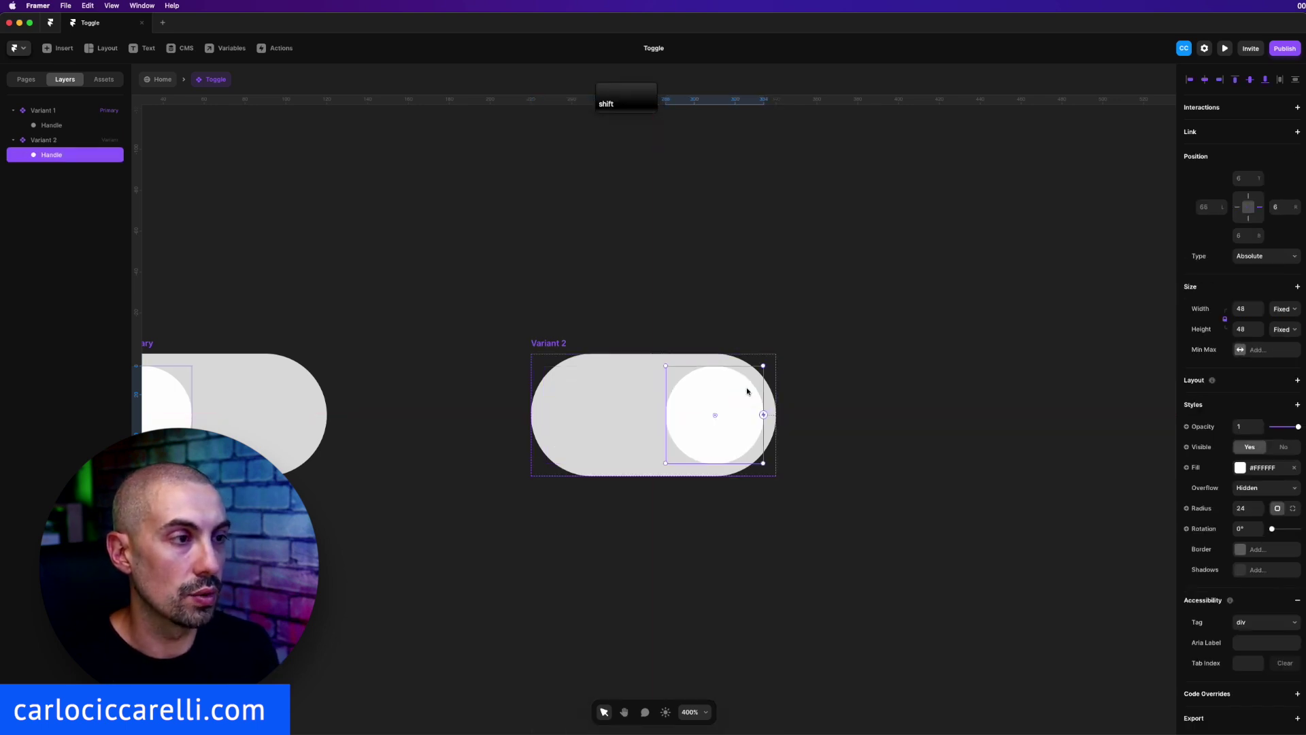
key(alt)
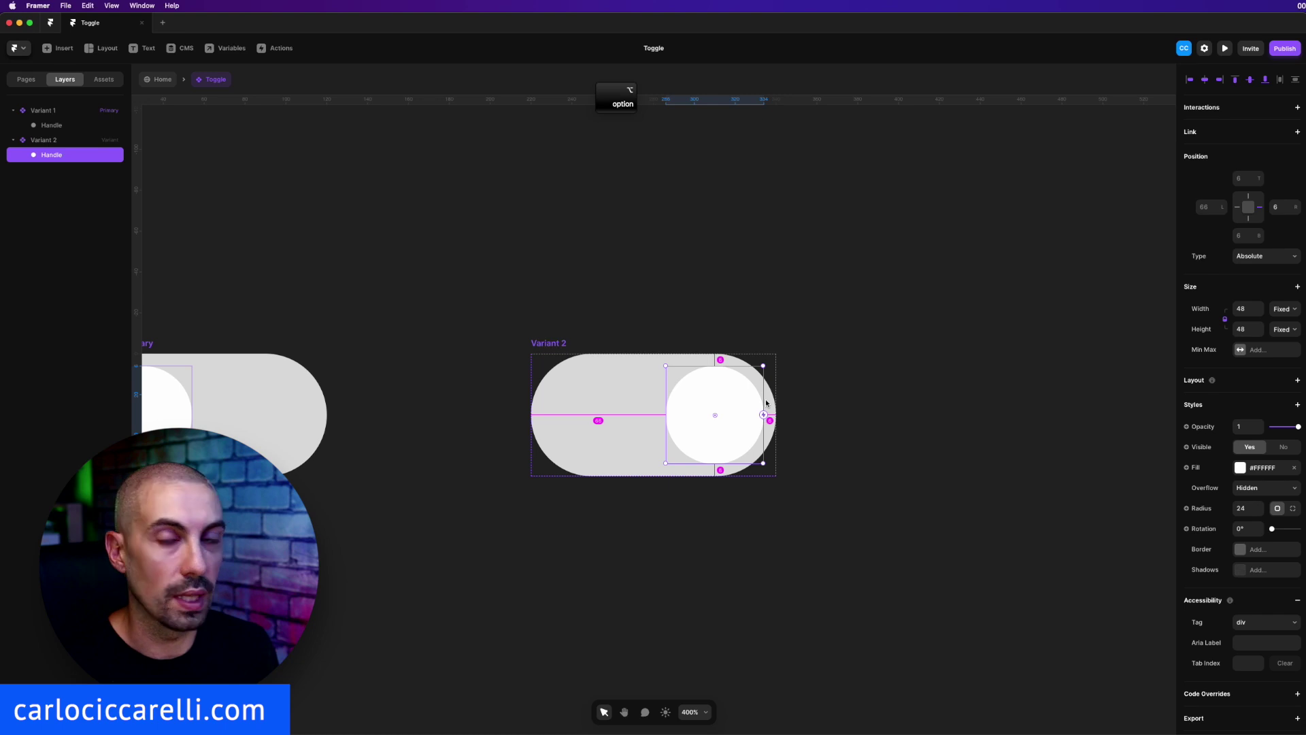
click(547, 343)
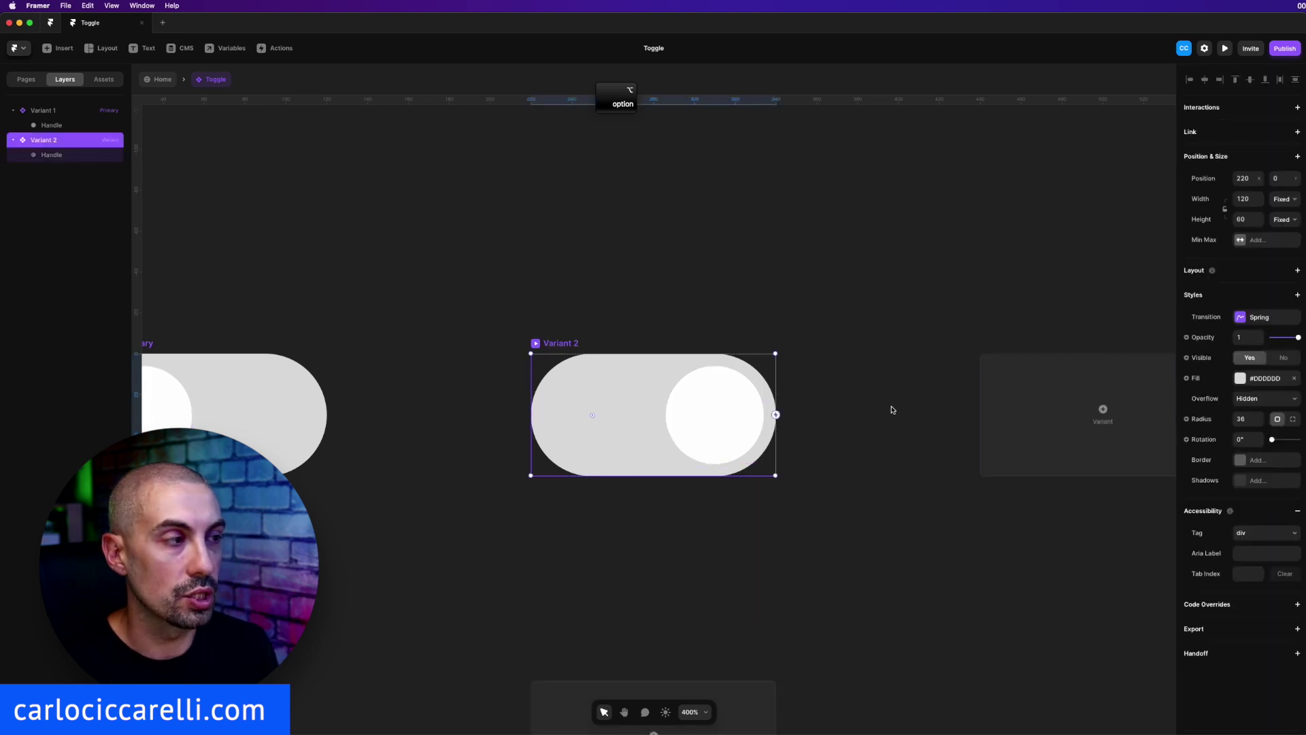
Give Variant 2's background a green fill
click(1239, 380)
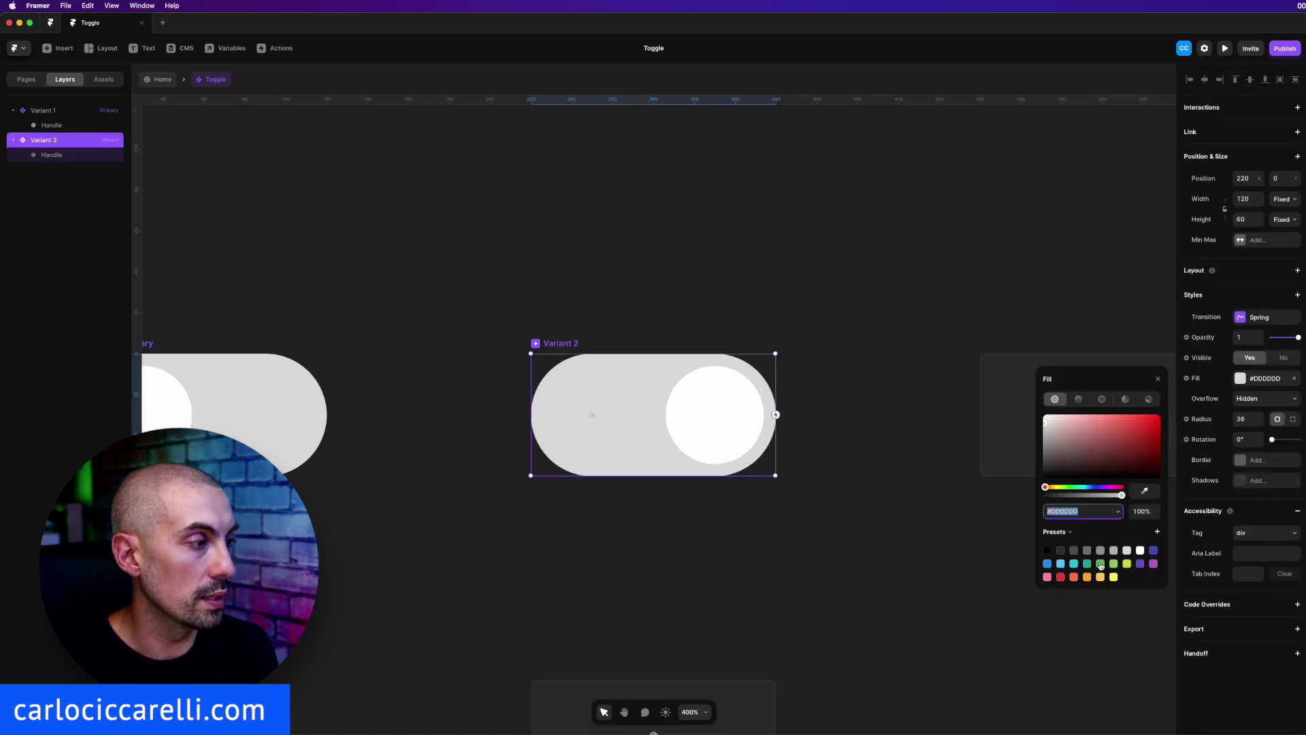
click(1100, 565)
key(space)
drag(398, 315, 628, 305)
Add a realistic black shadow at 16% opacity to Variant 1's Handle
click(366, 390)
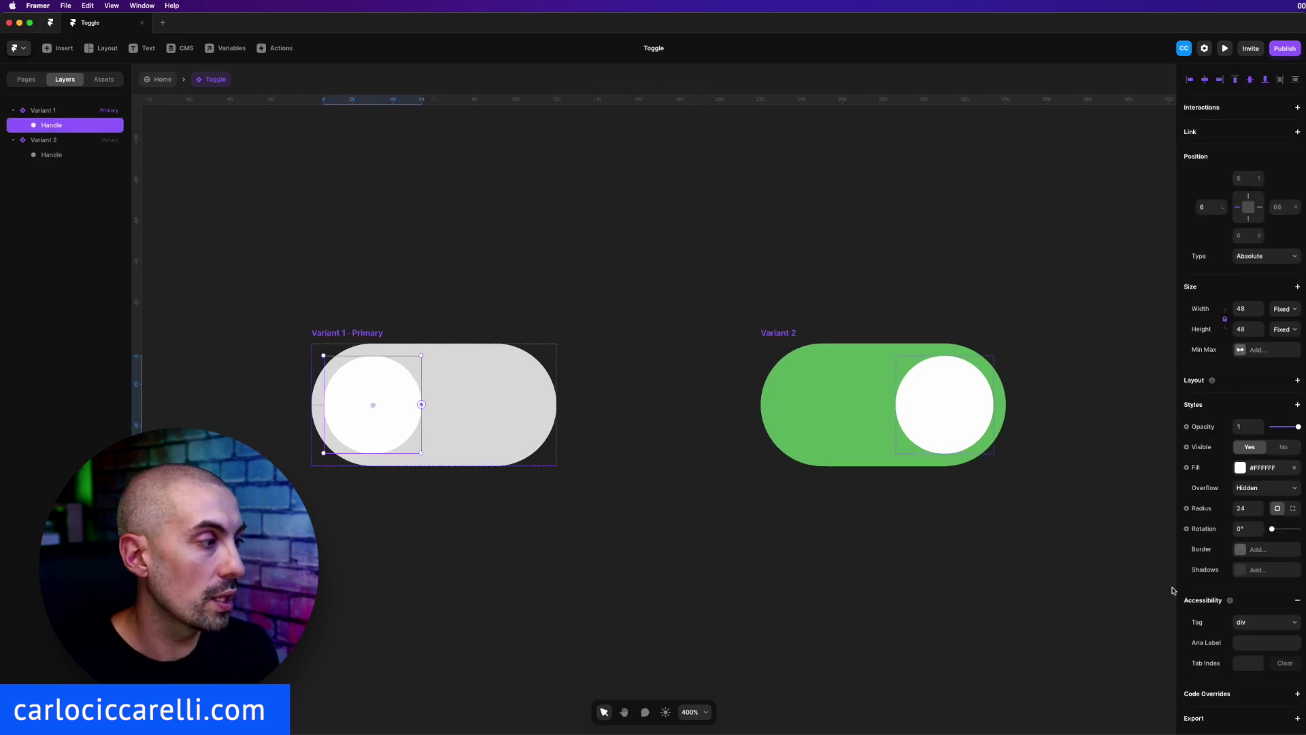
click(1247, 574)
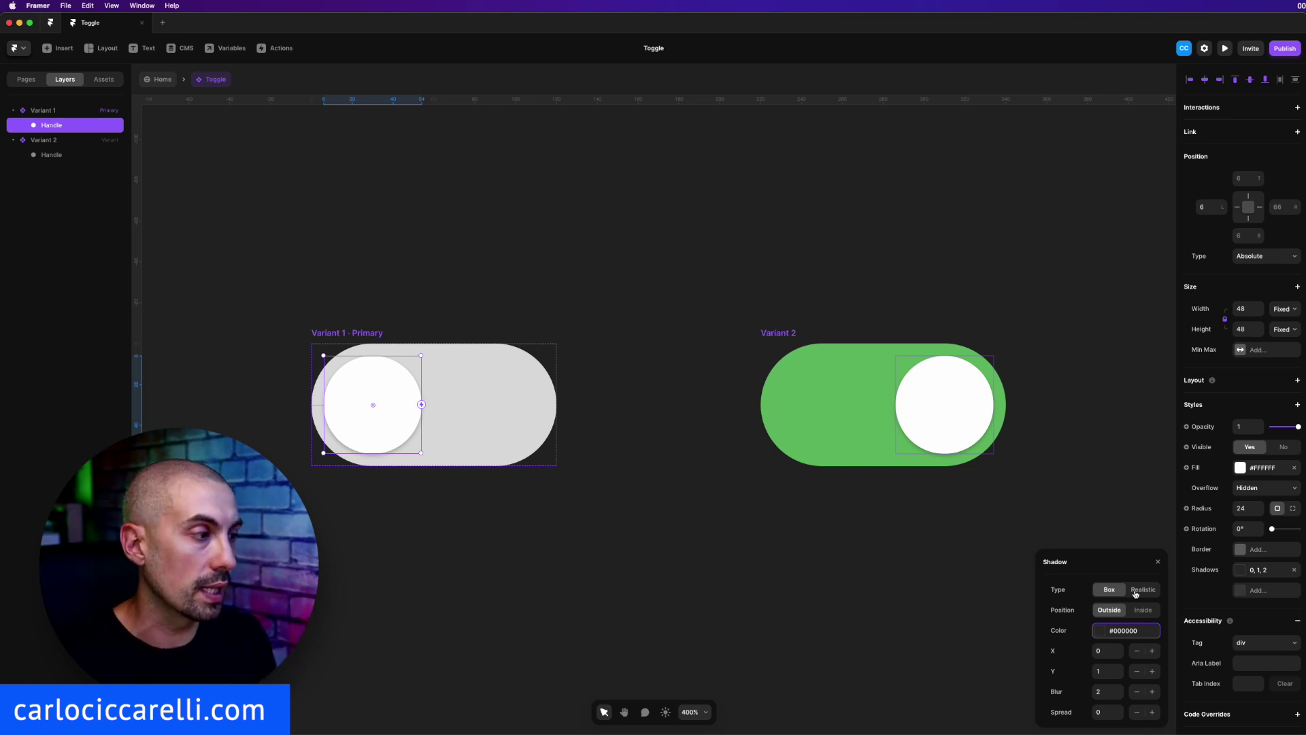
click(1135, 591)
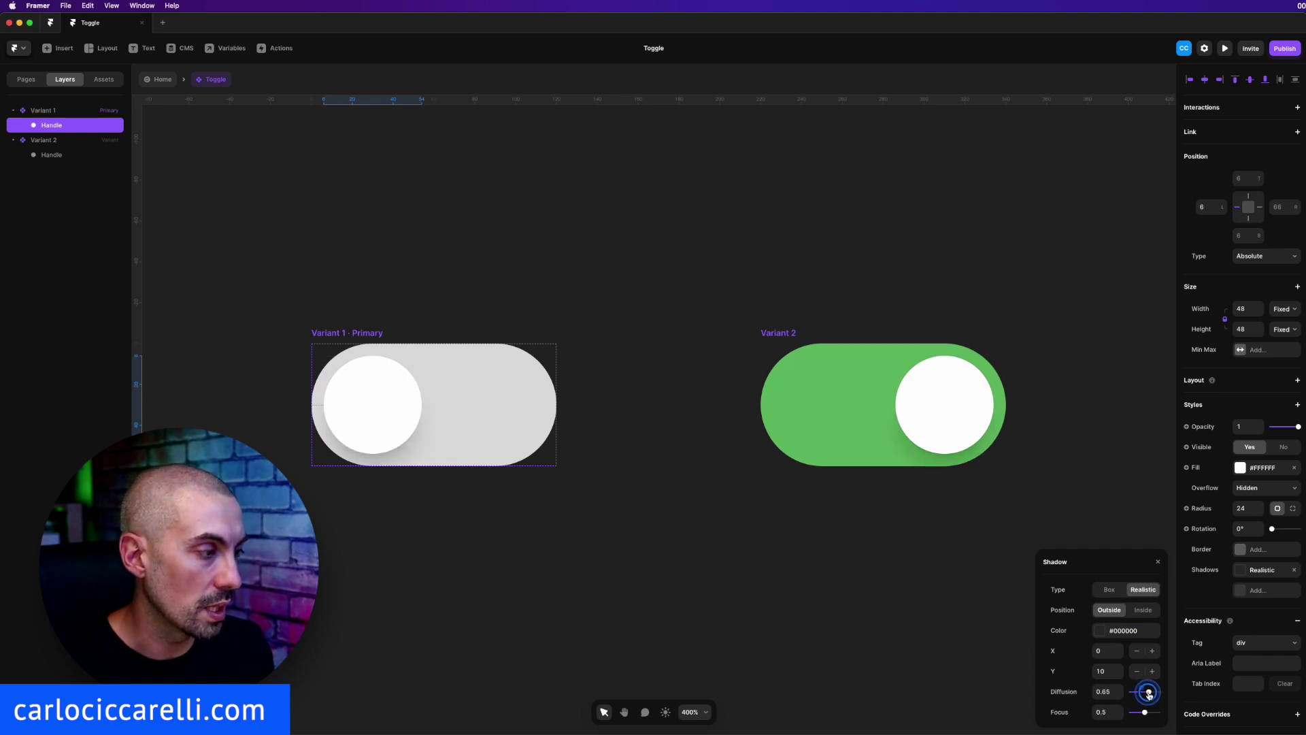
click(1099, 631)
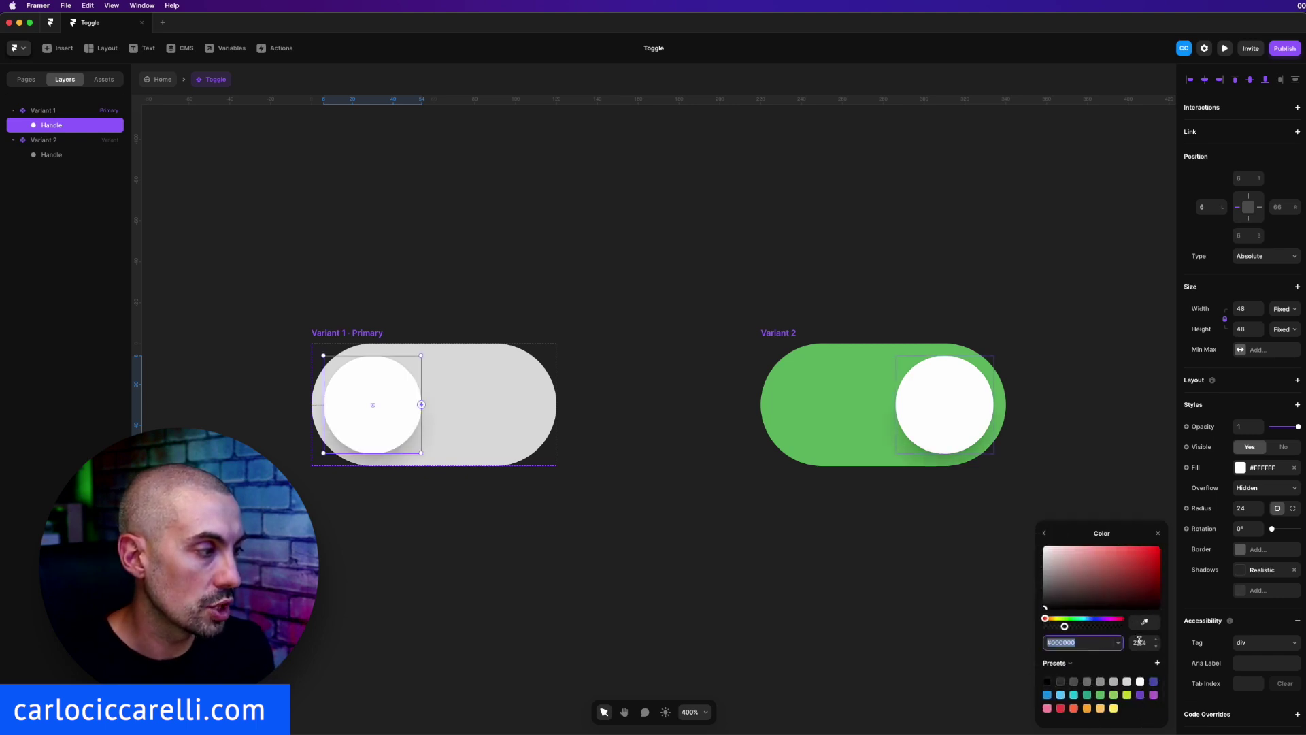
text(16)
key(Return)
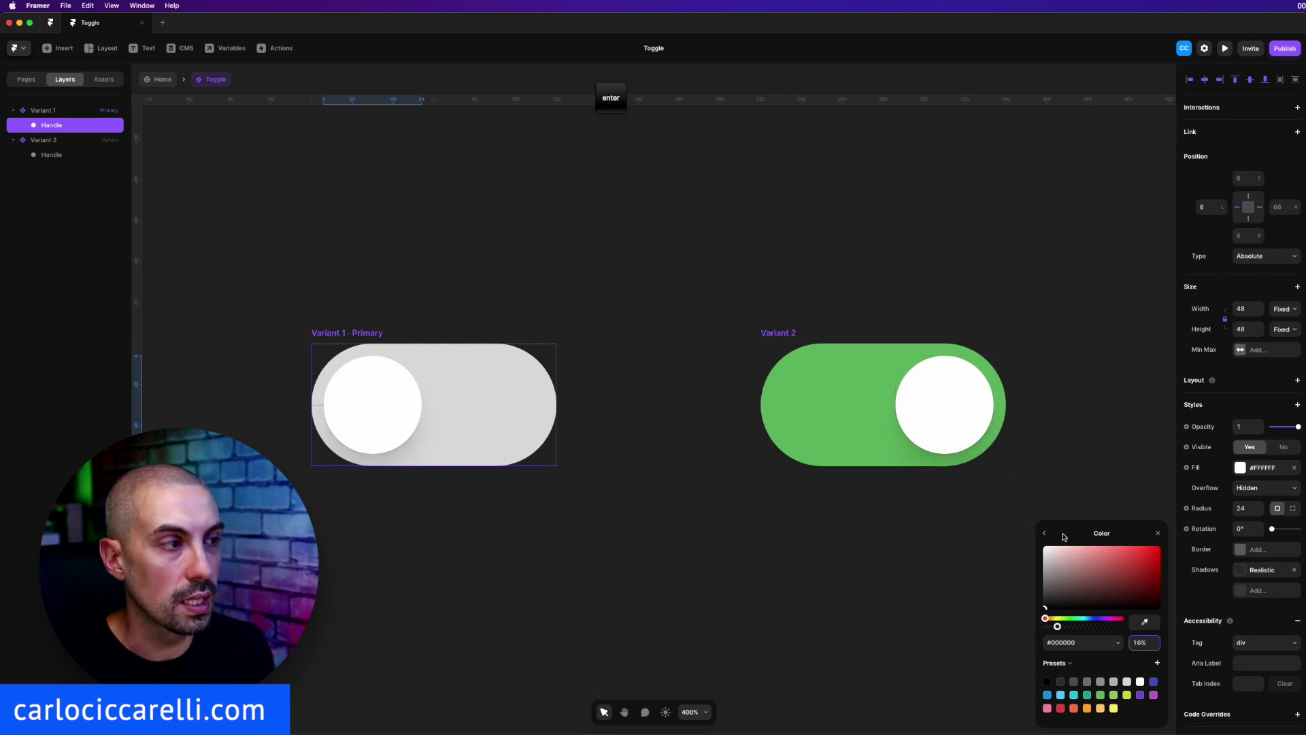
click(489, 293)
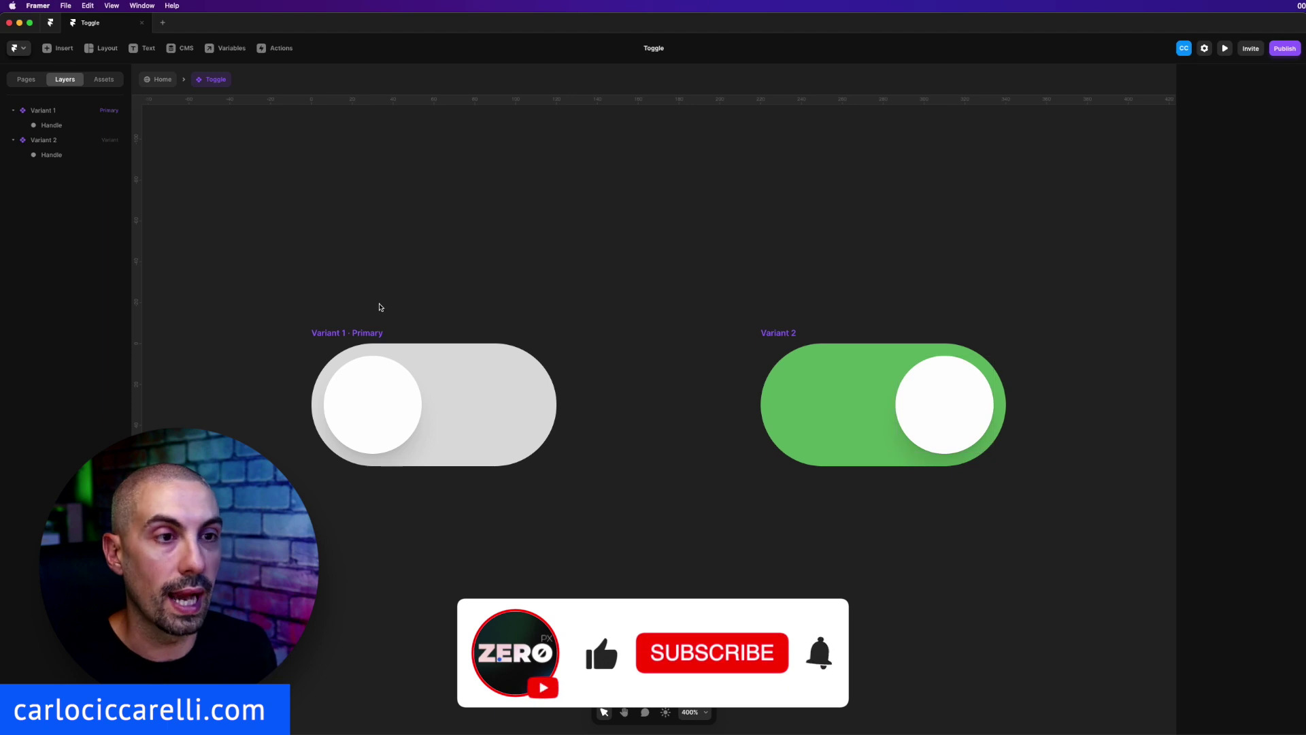
Rename Variant 1 to OFF and Variant 2 to ON
click(328, 336)
double_click(328, 336)
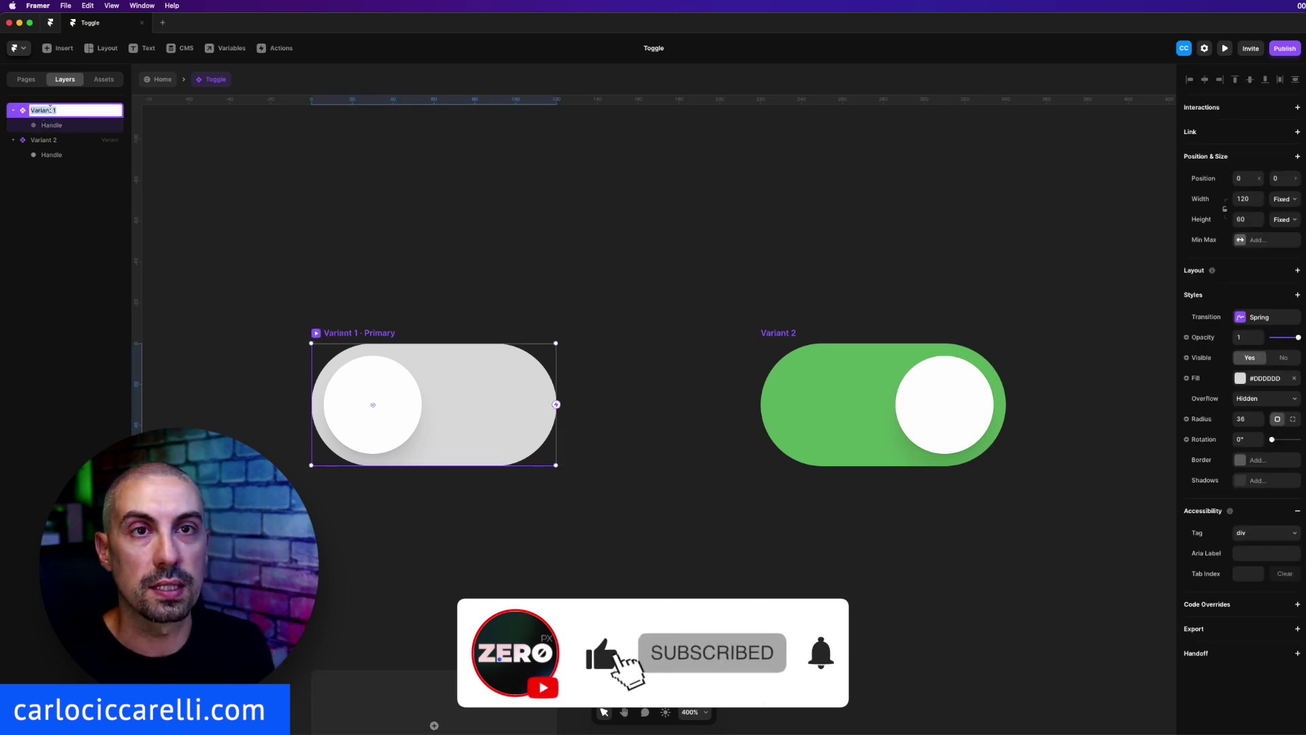
text(OFF)
key(Return)
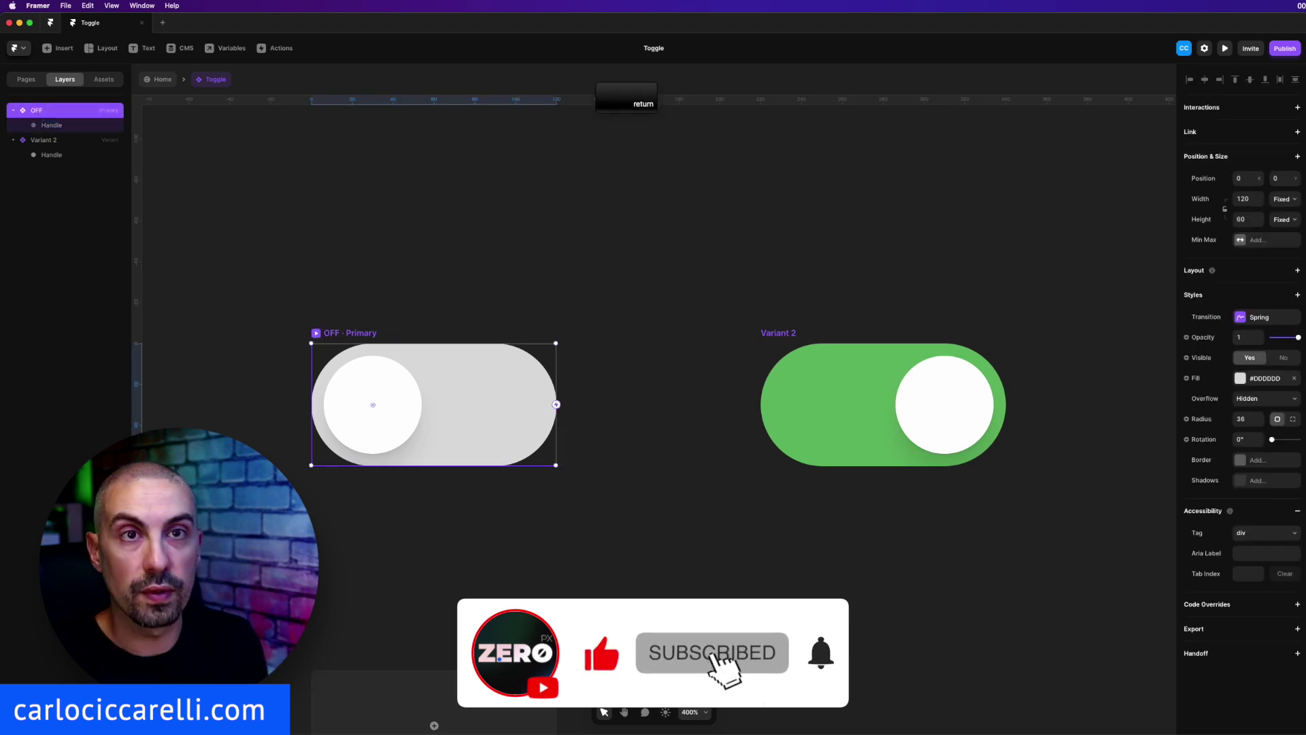
double_click(47, 139)
triple_click(47, 139)
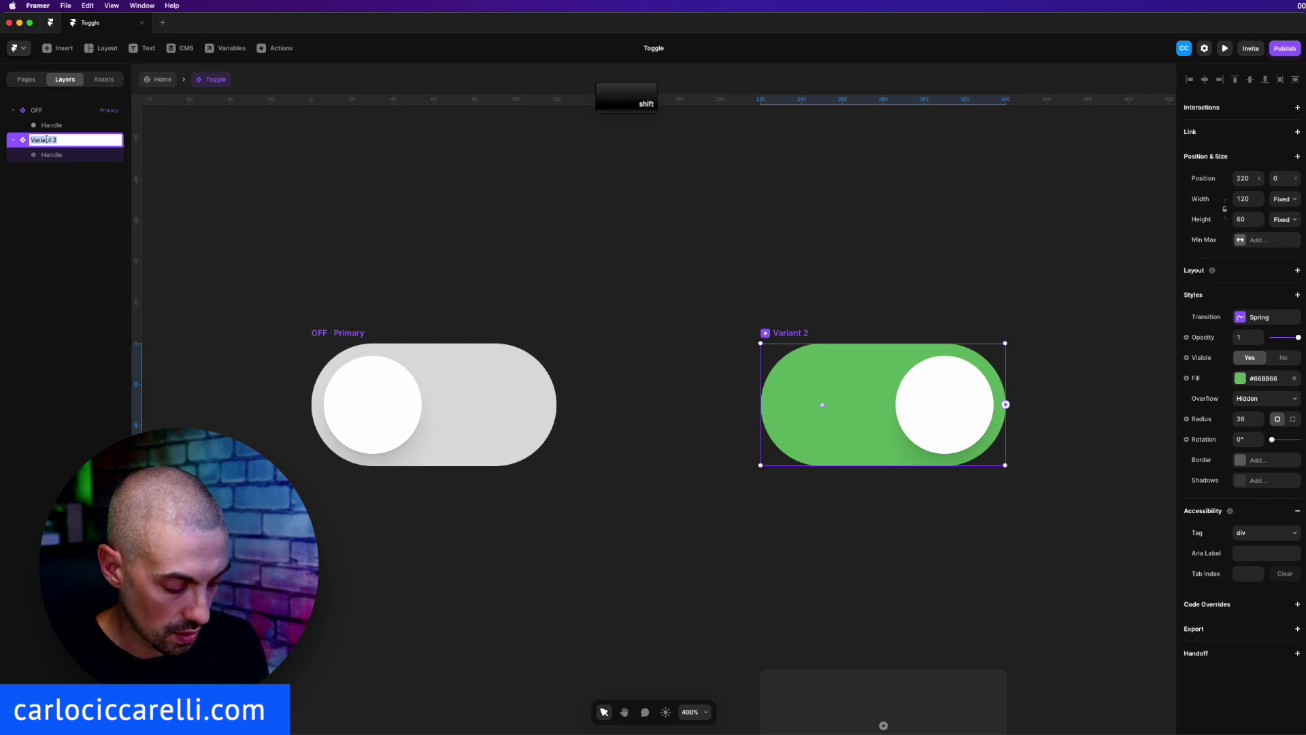
text(ON)
key(Return)
Link OFF to ON and ON back to OFF with Tap interactions
click(351, 333)
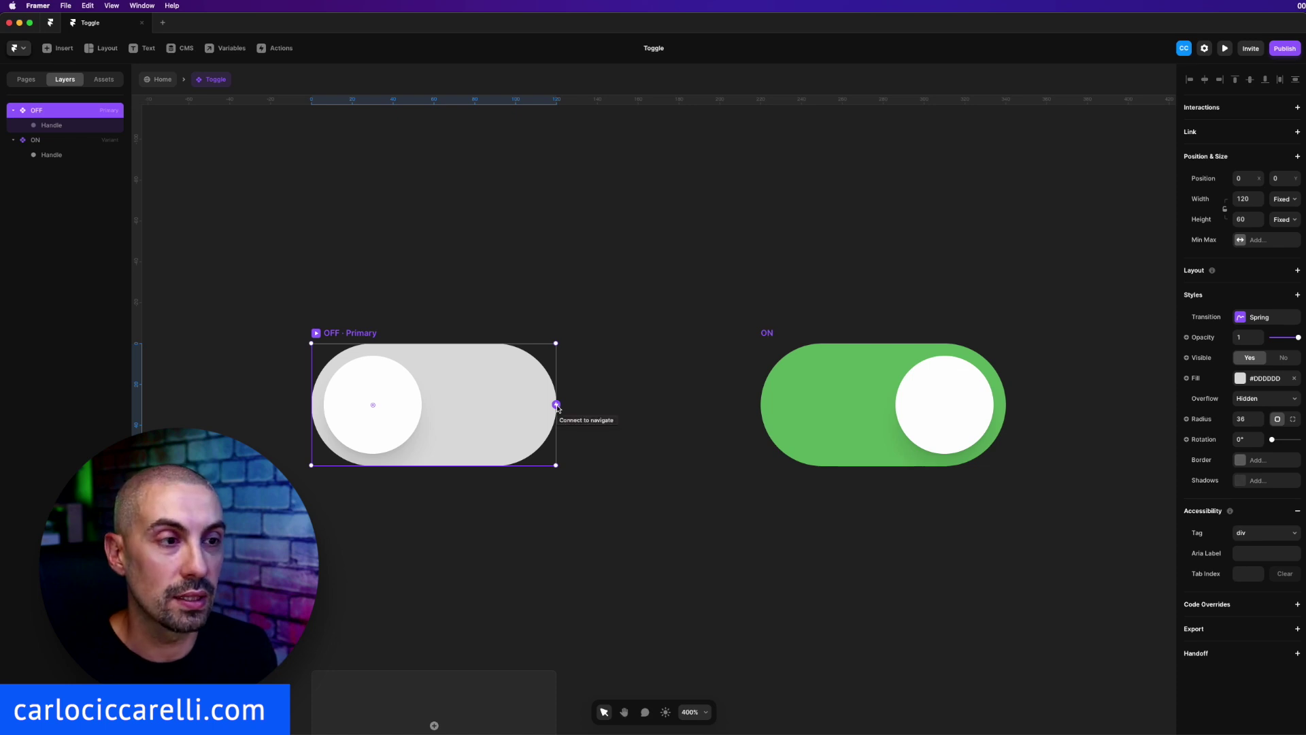
drag(556, 405, 780, 411)
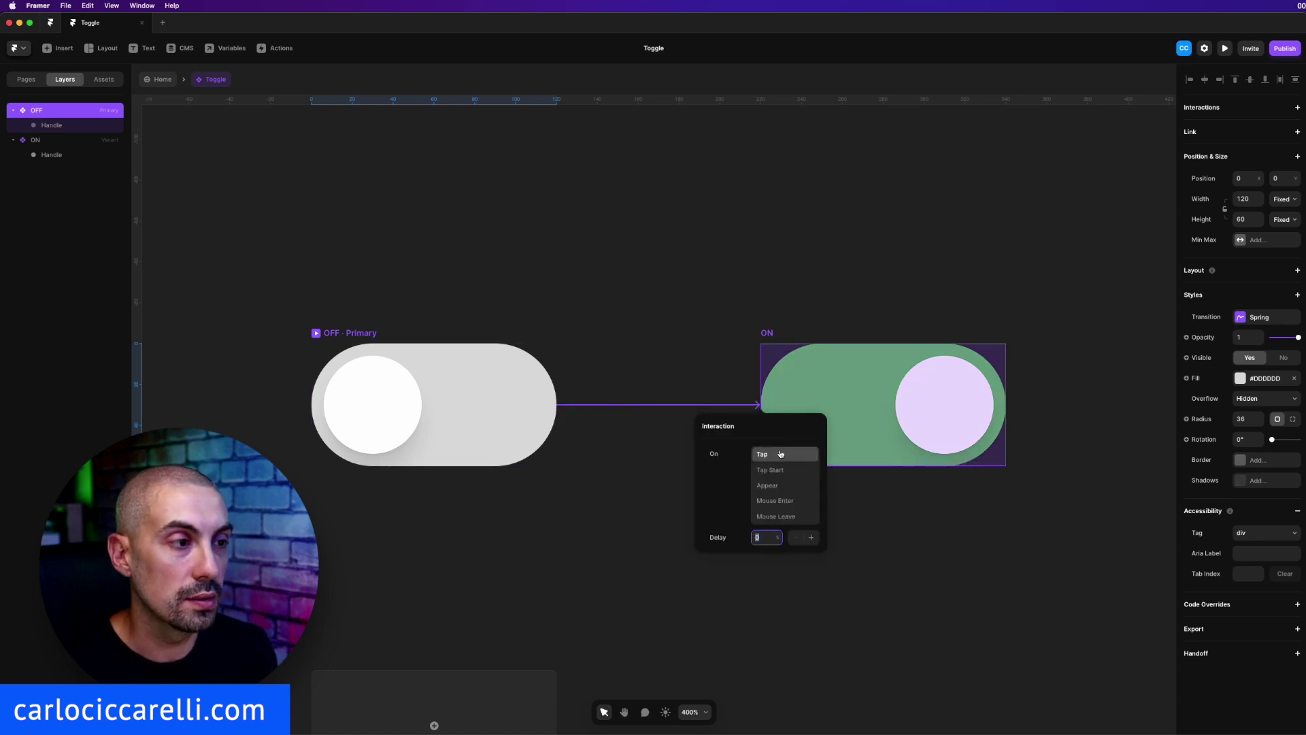
click(776, 344)
click(767, 333)
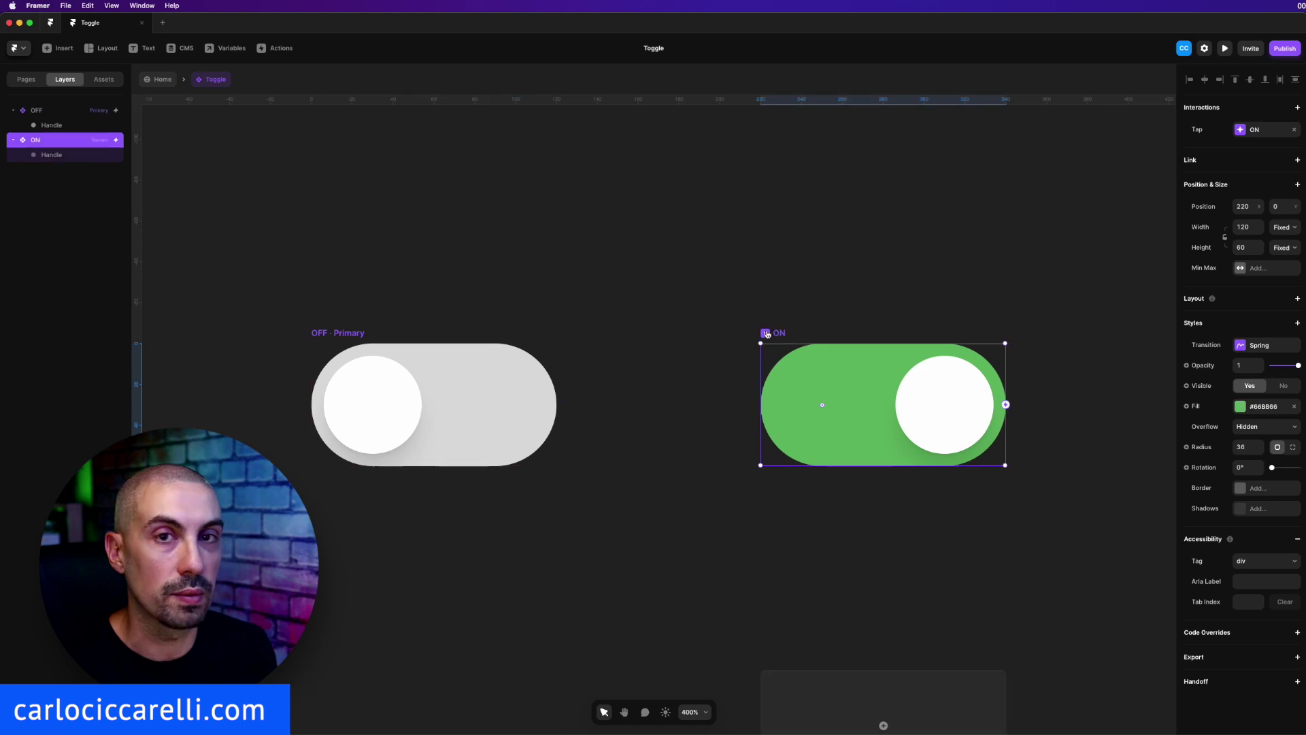
drag(1008, 406, 657, 413)
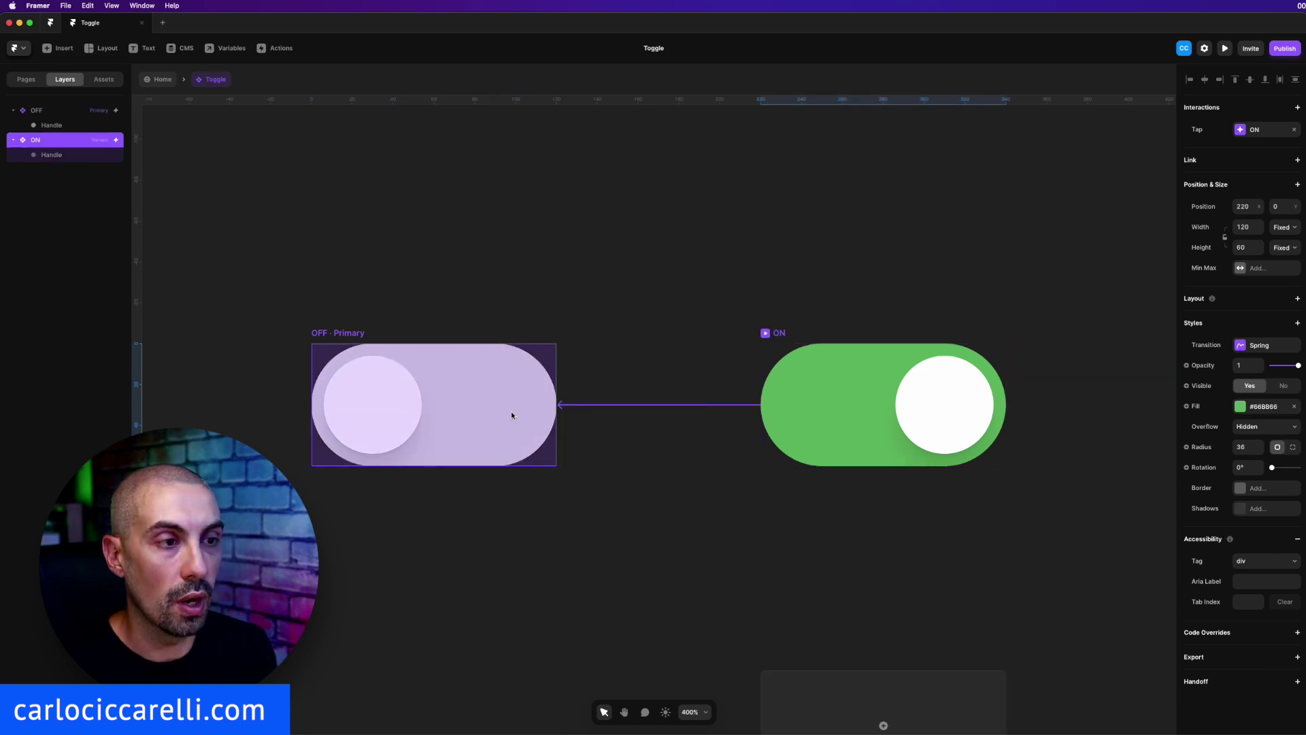
click(402, 297)
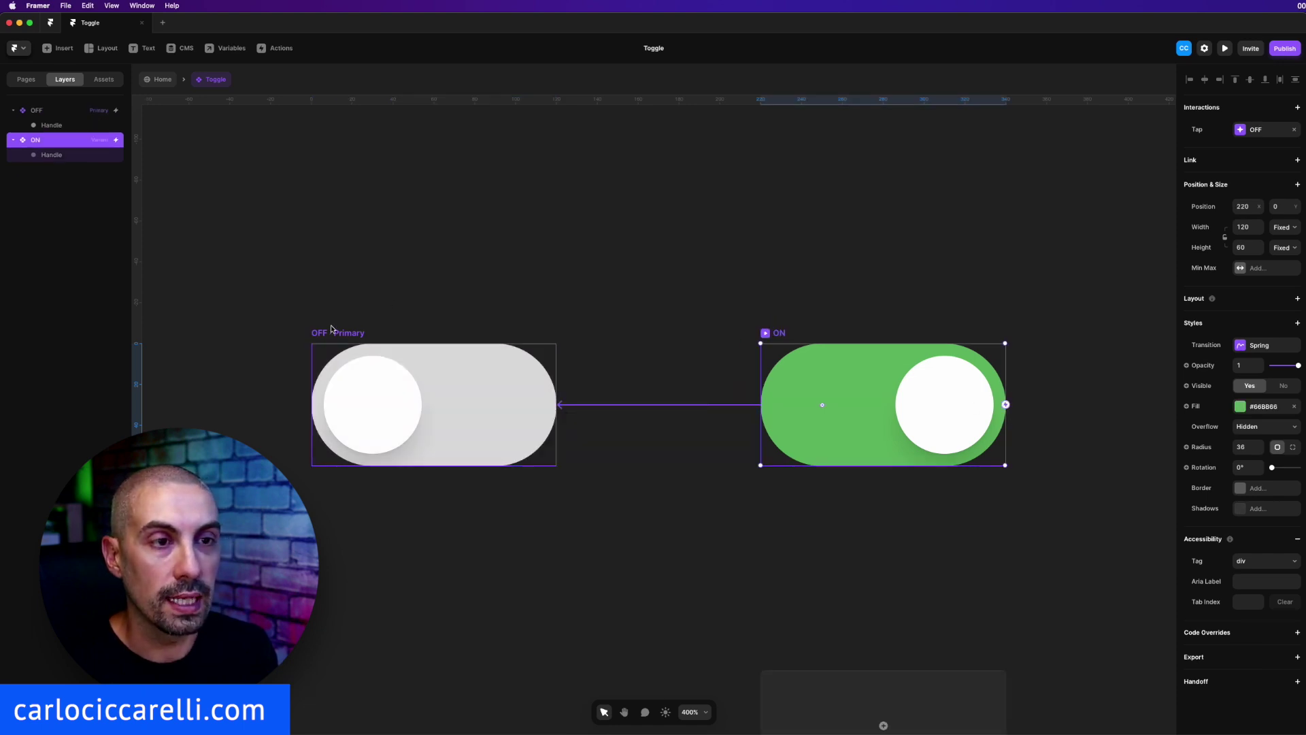
click(329, 334)
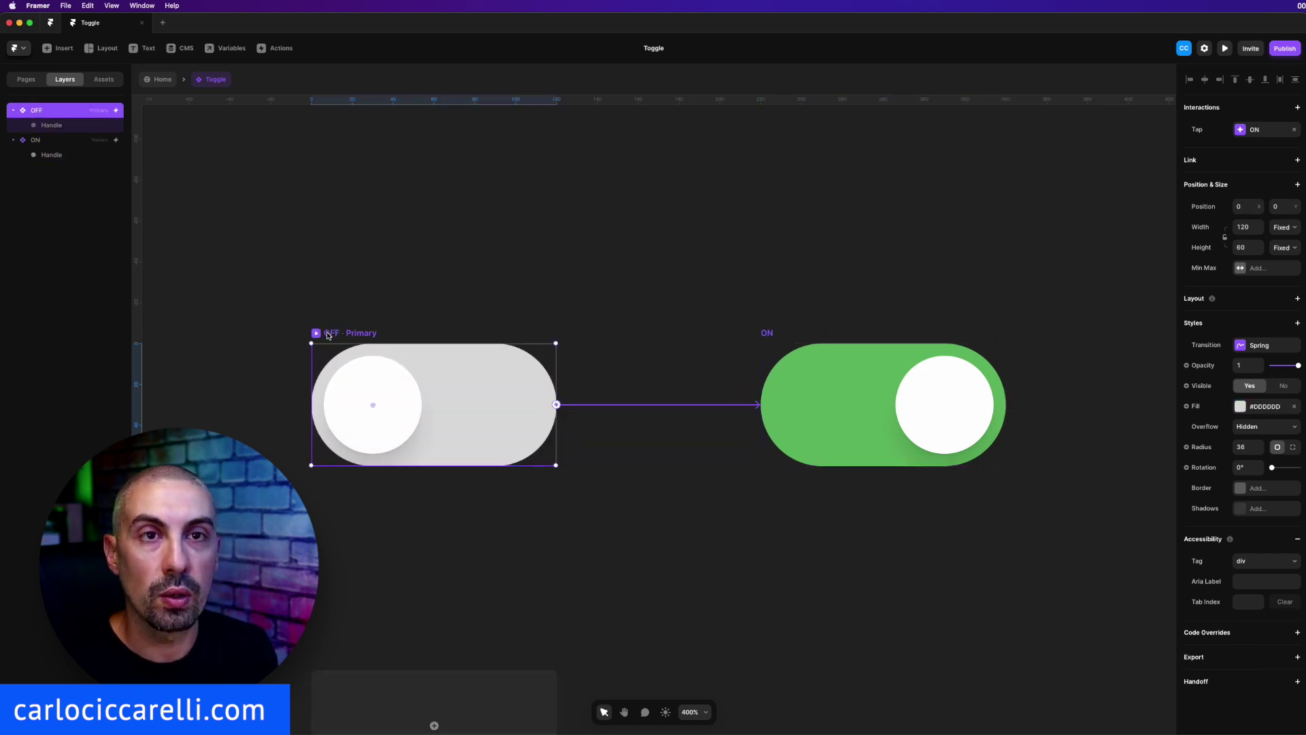
Set the OFF variant's Spring transition to stiffness 606, damping 24 and mass 1.8
click(1270, 346)
click(1102, 368)
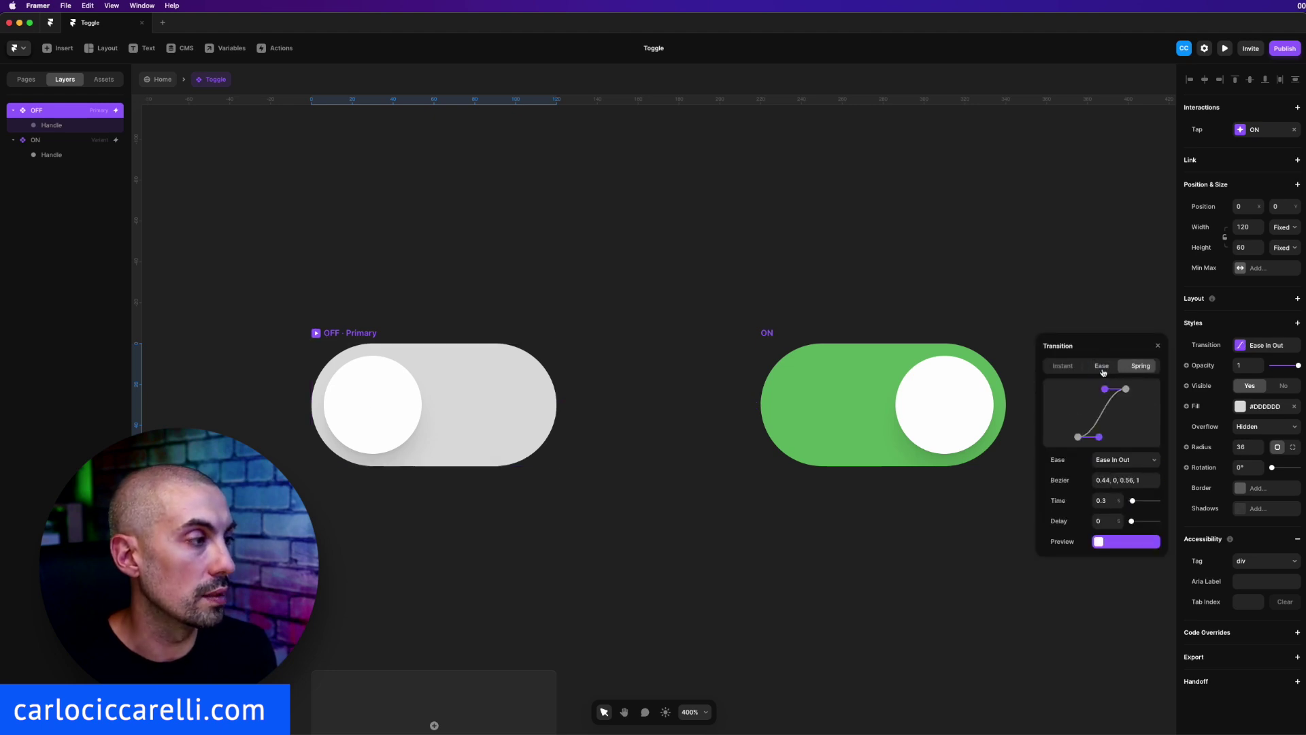
click(1133, 367)
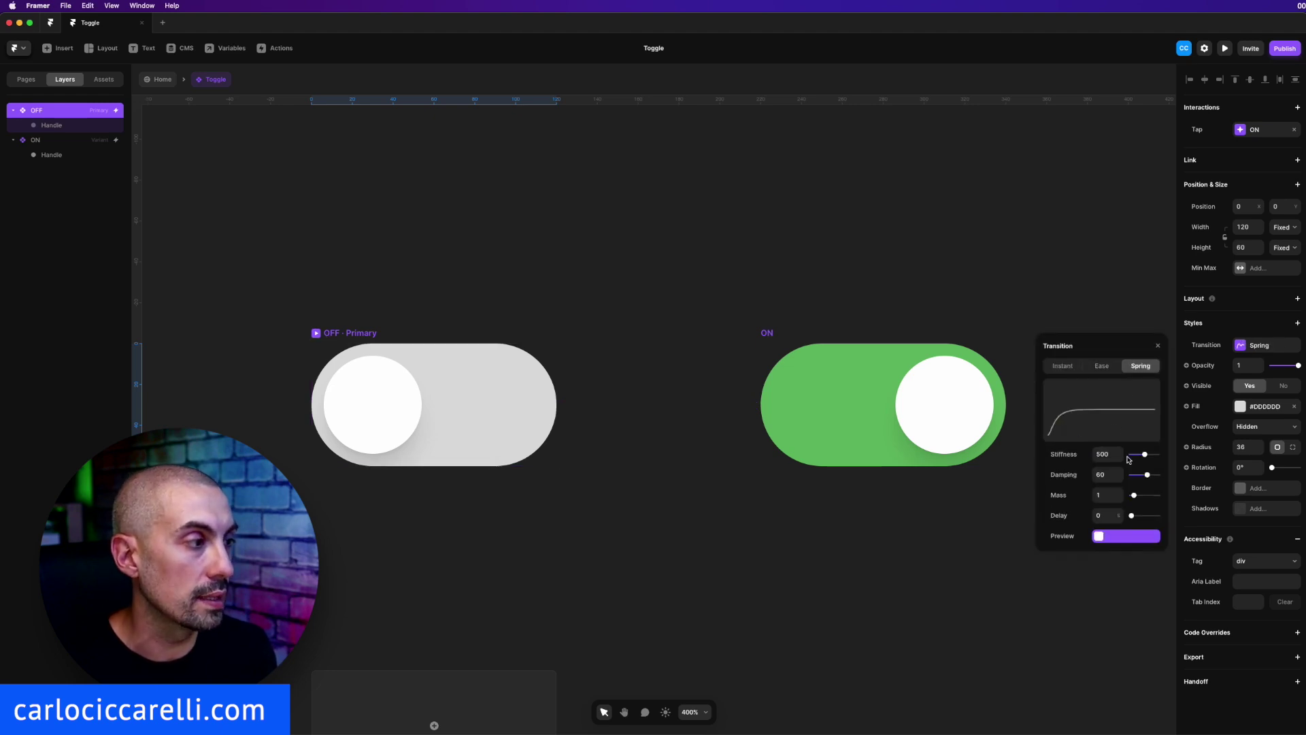
click(1147, 475)
drag(1146, 476, 1146, 459)
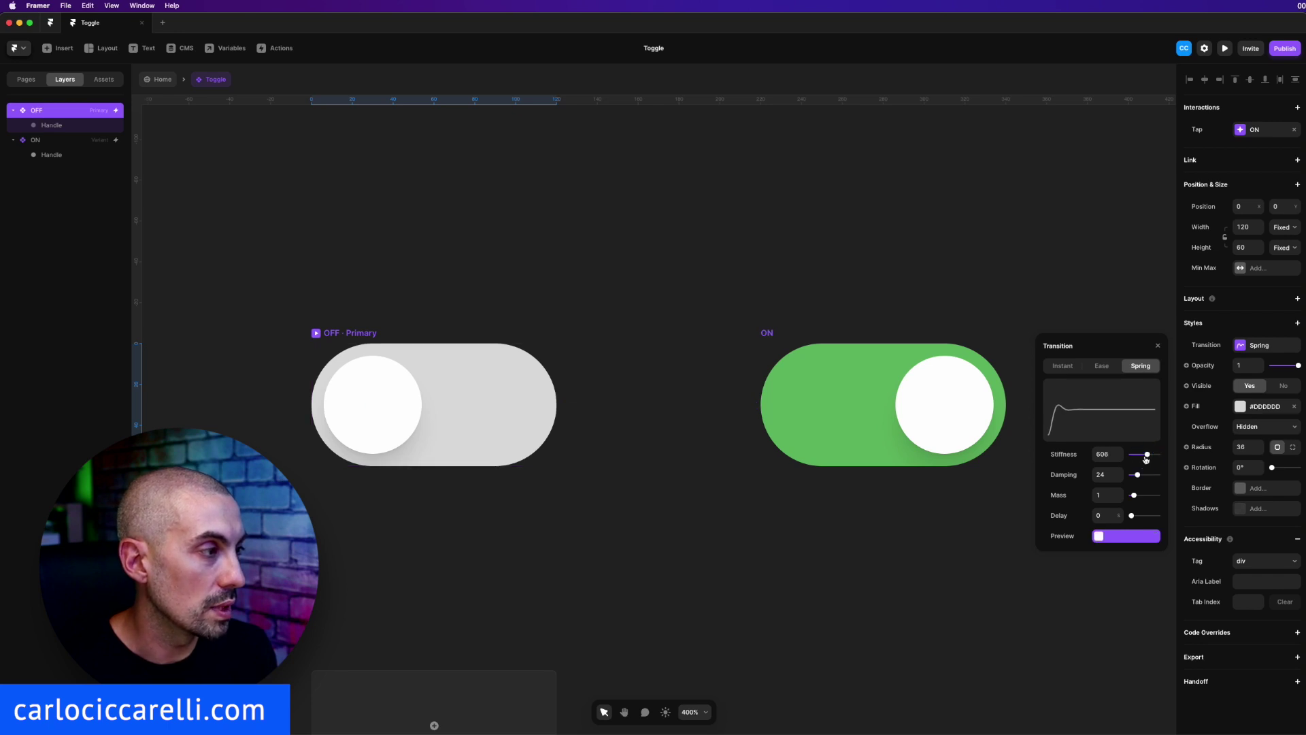
click(1107, 494)
text(.2)
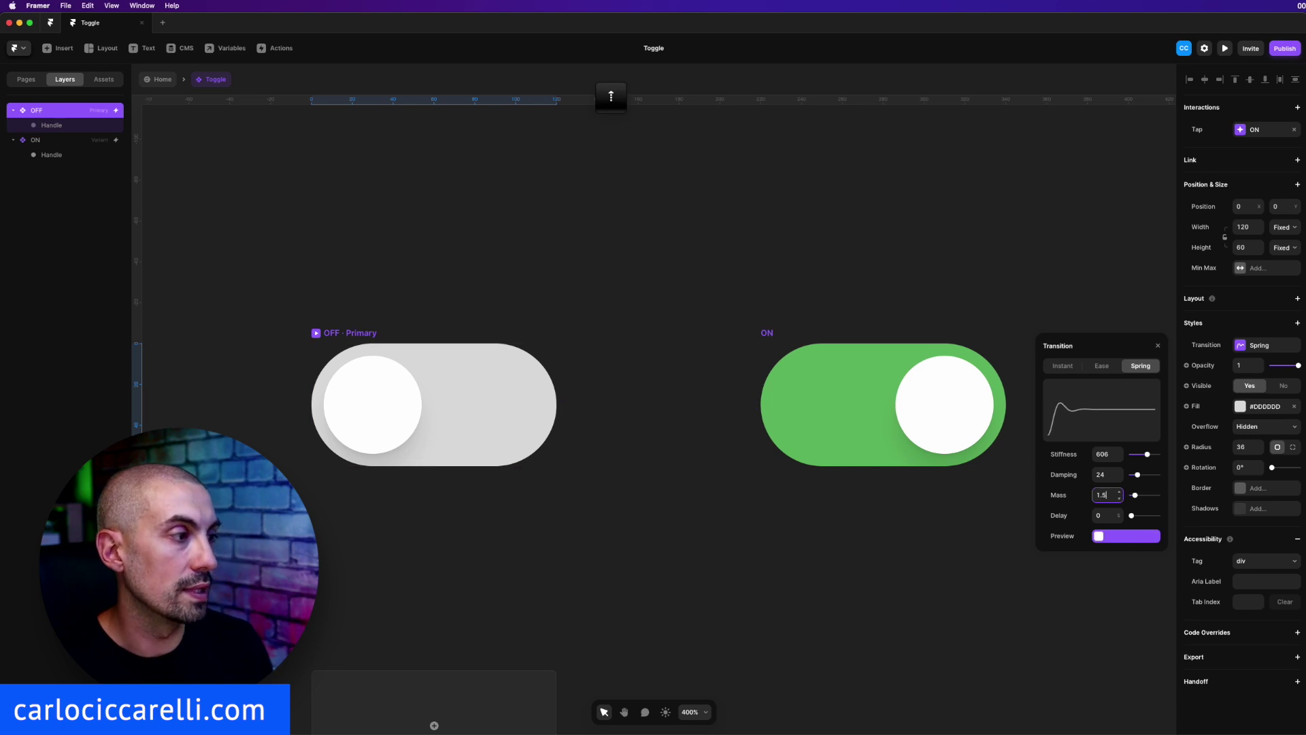
key(Up)
key(Up)
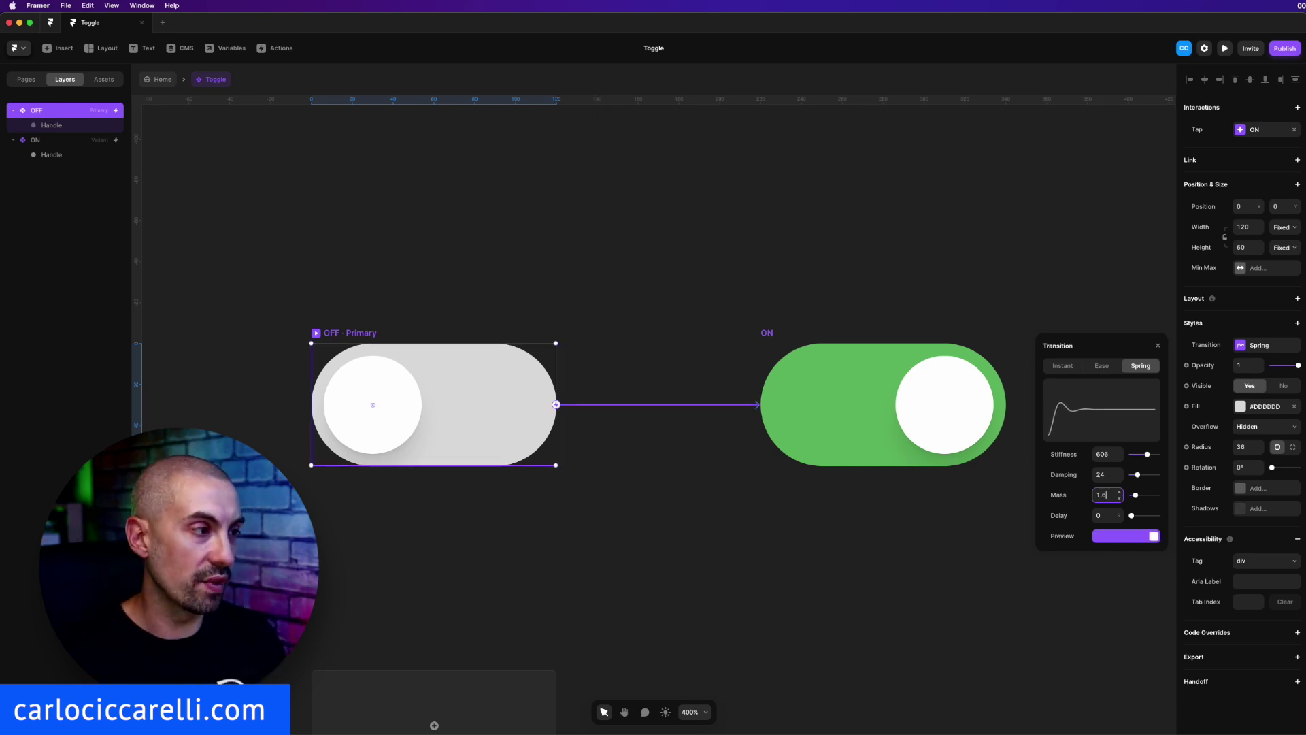
click(338, 334)
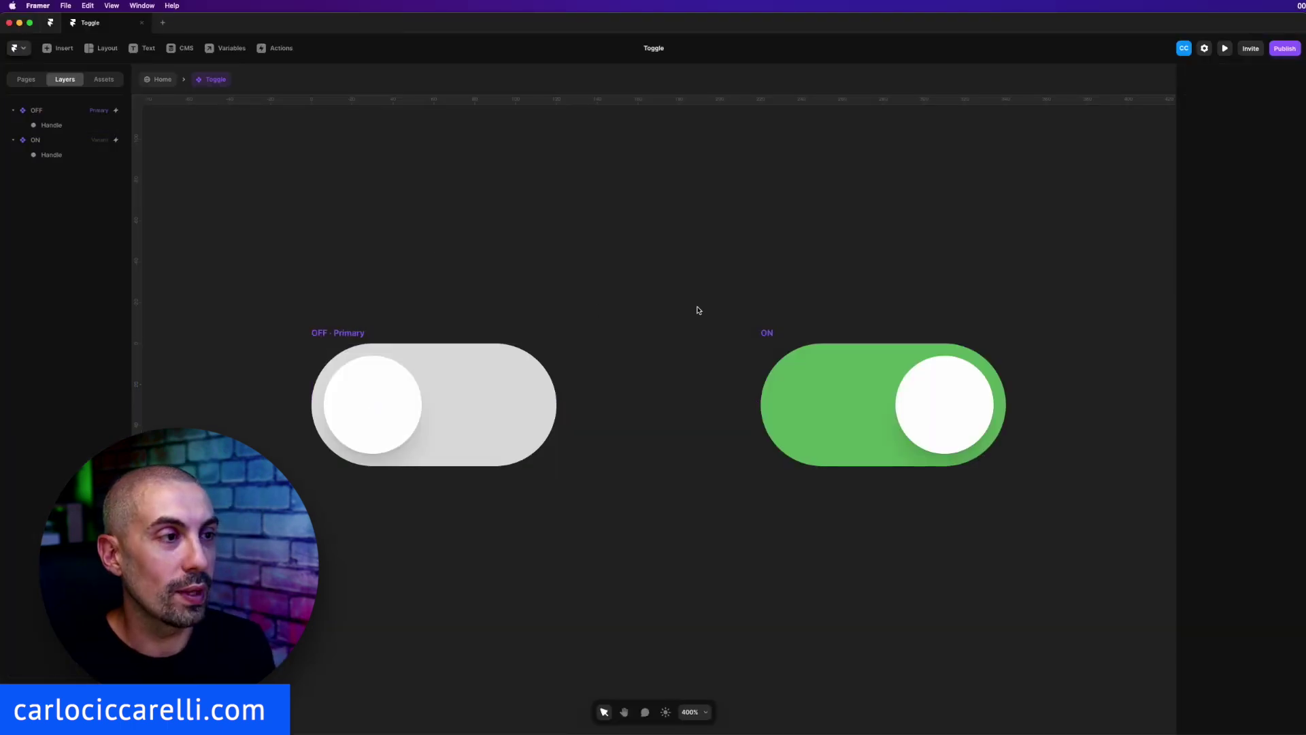
scroll(698, 310, down, 3)
key(space)
drag(734, 303, 670, 276)
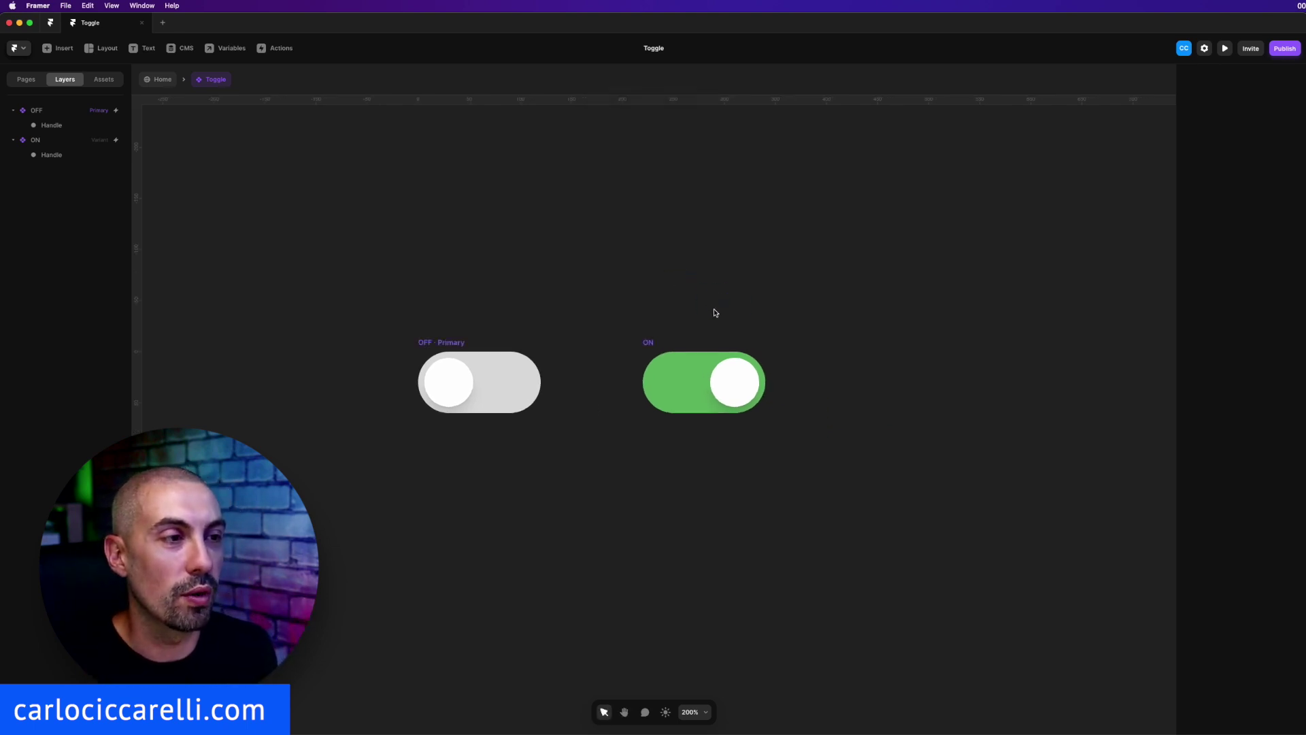
key(space)
drag(791, 343, 696, 314)
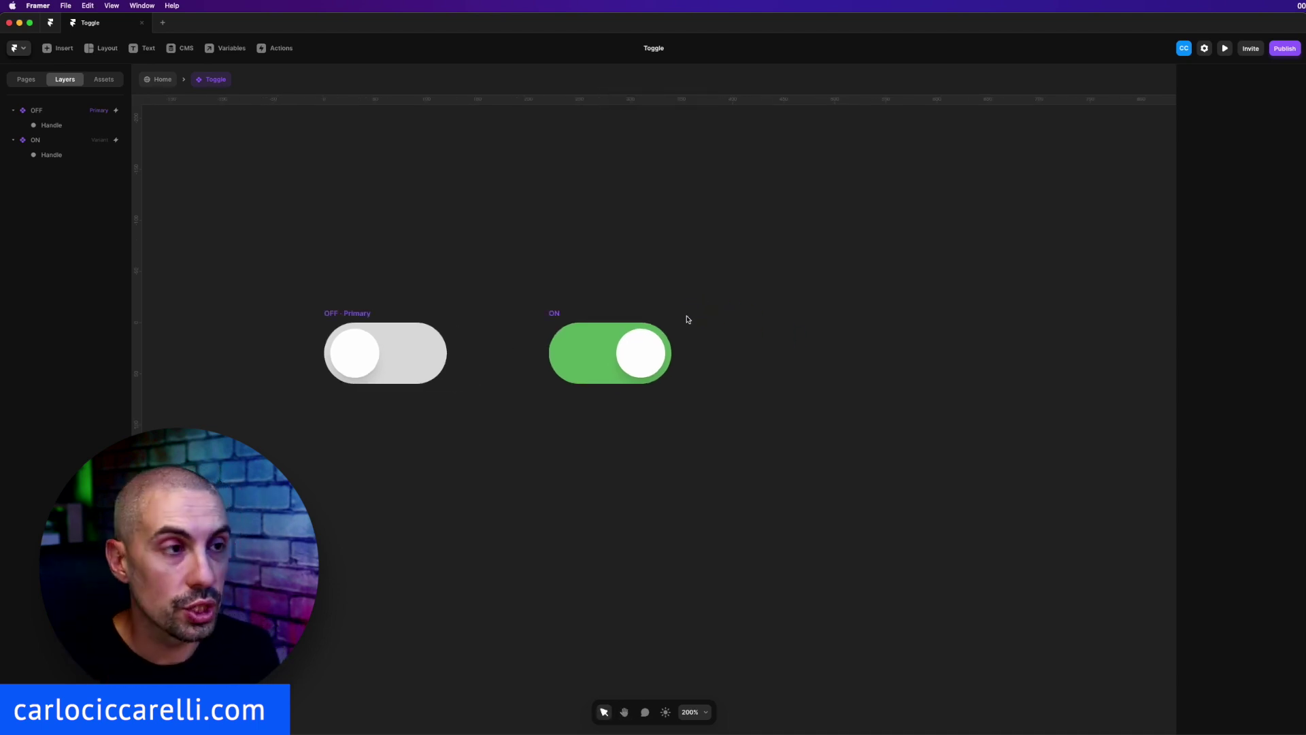
Add a third toggle variant and name it Light
click(355, 318)
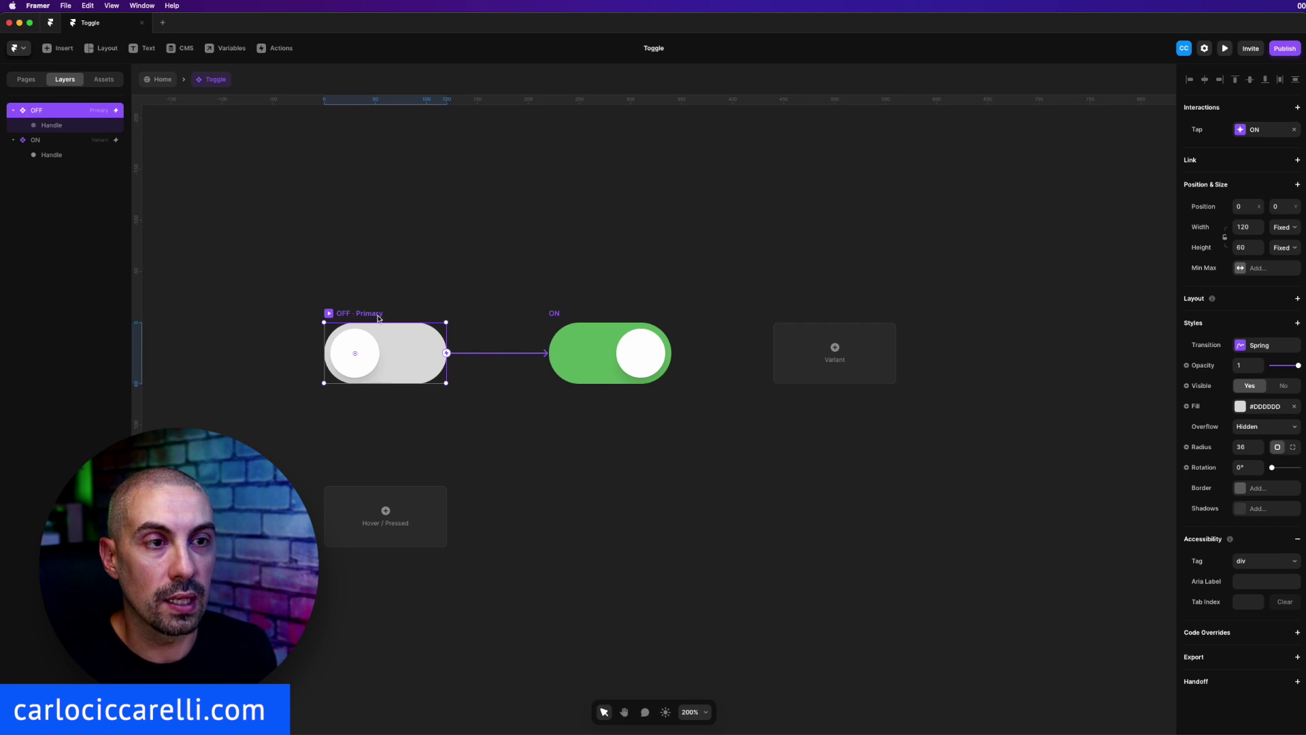
click(837, 348)
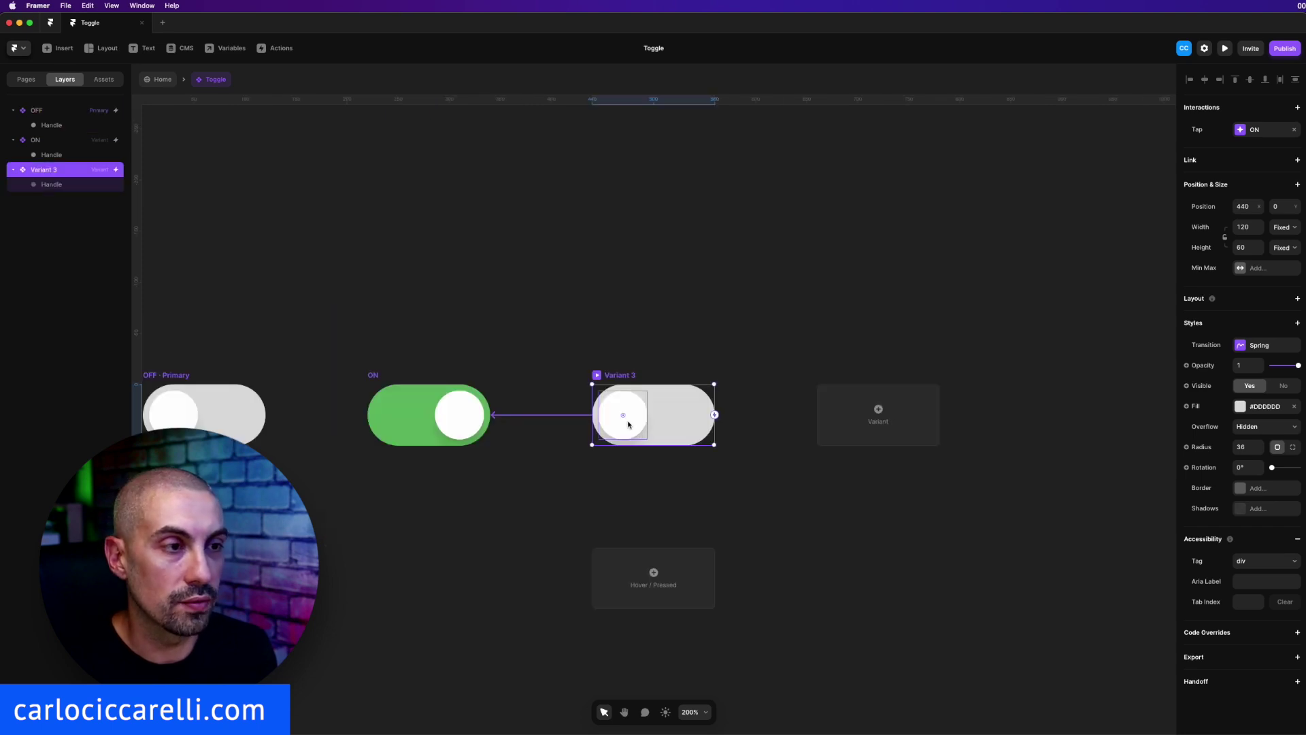
scroll(628, 424, up, 5)
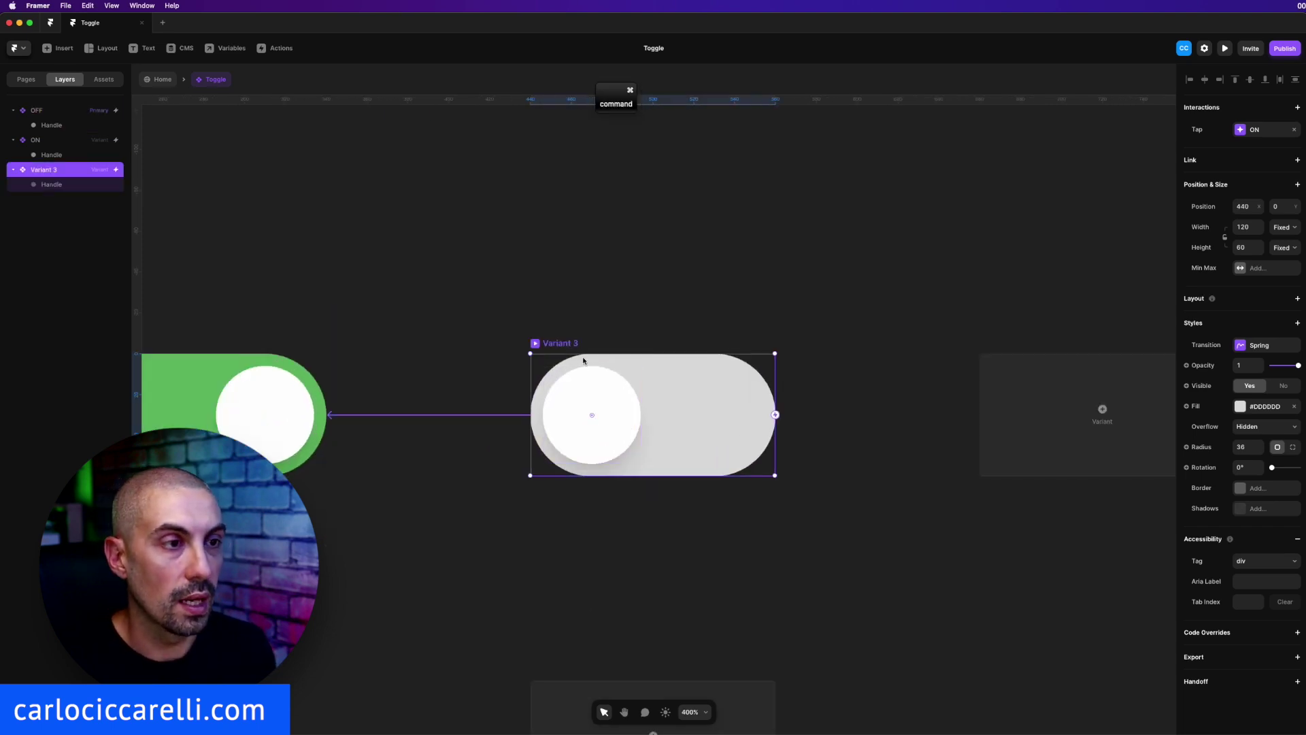
double_click(44, 170)
text(Light)
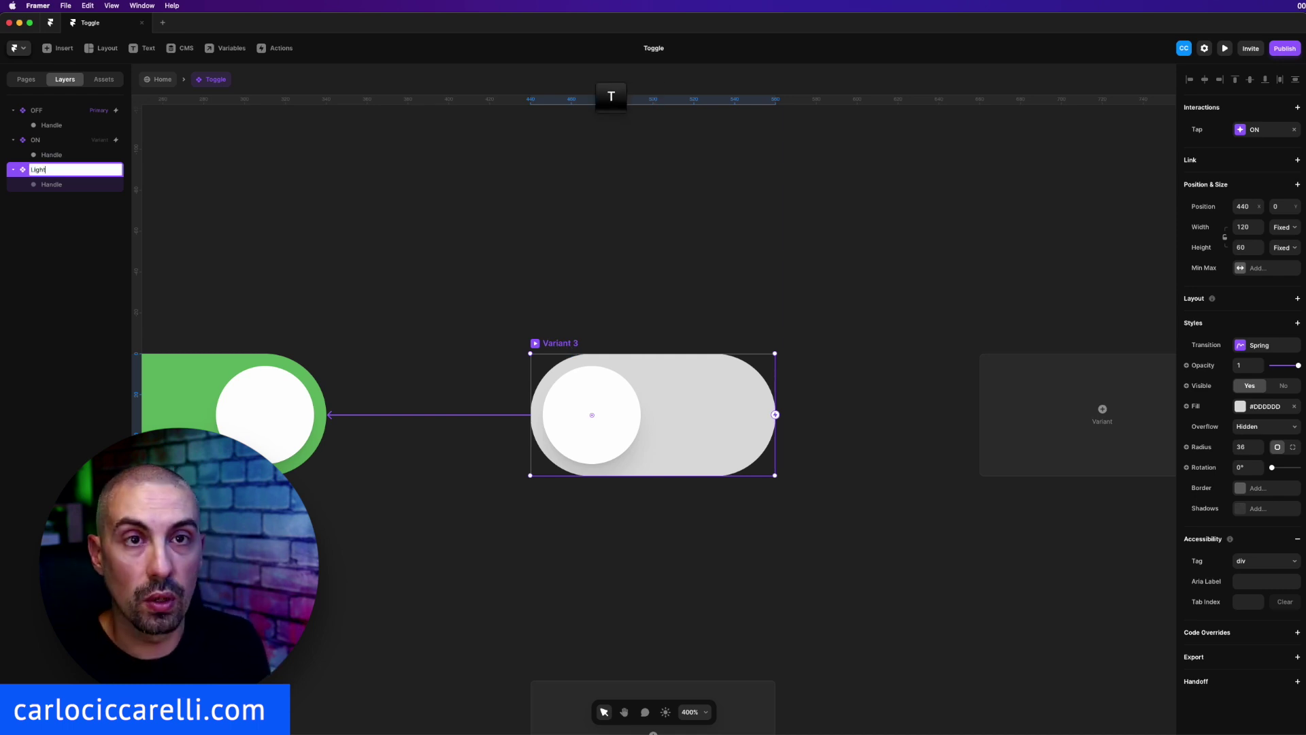
key(Return)
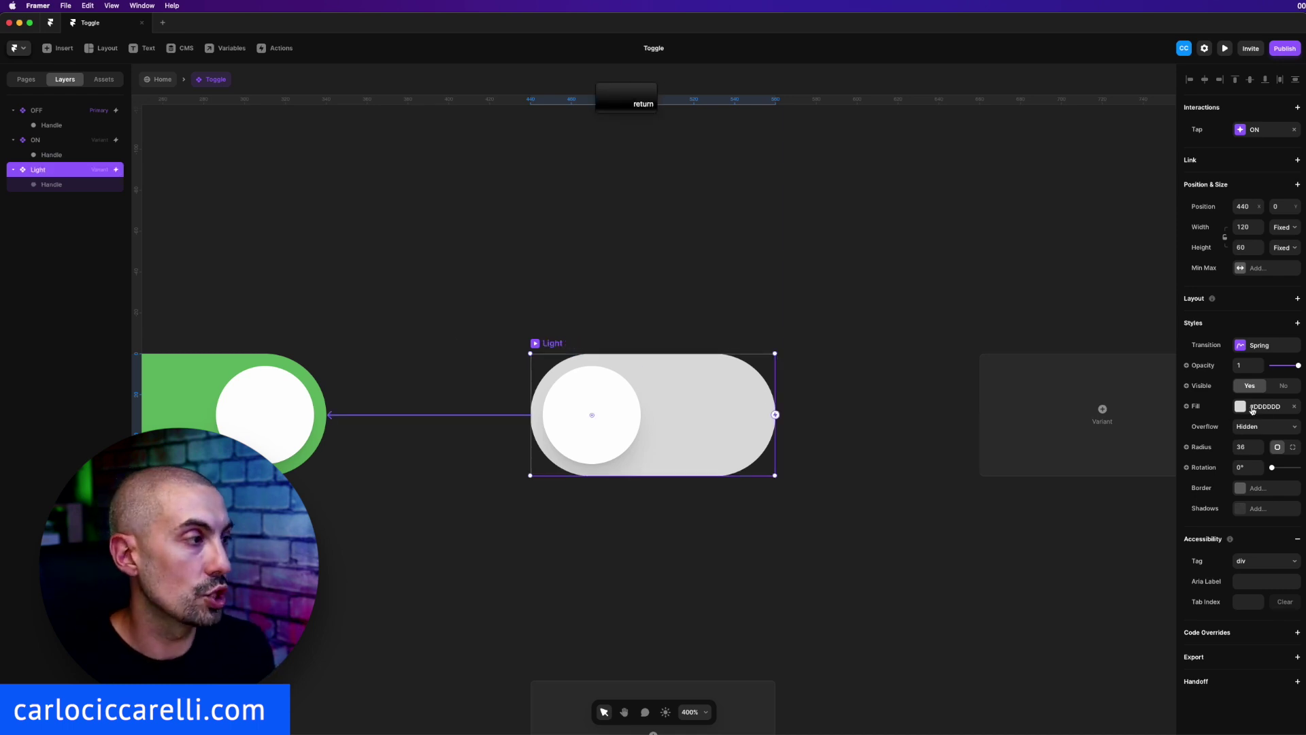
Fill Light with the cyan-yellow linear gradient preset rotated to 241°
click(1252, 408)
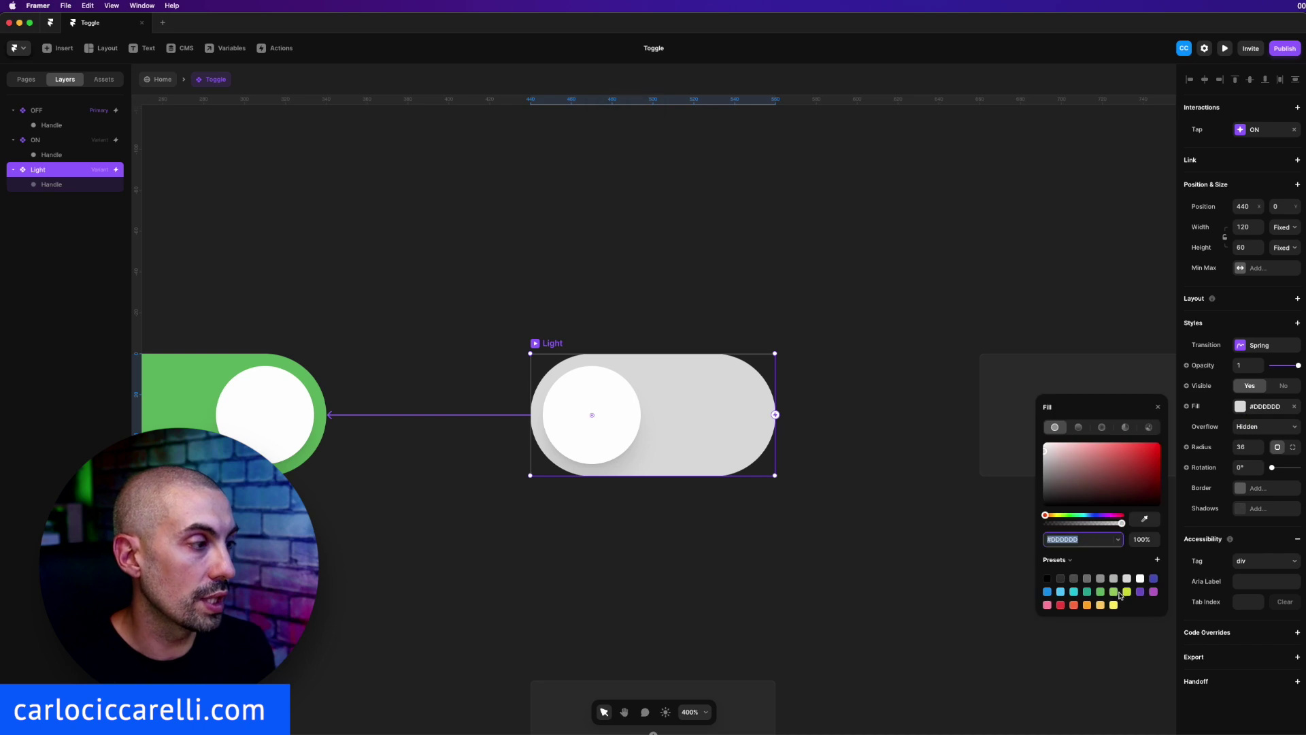
click(1078, 427)
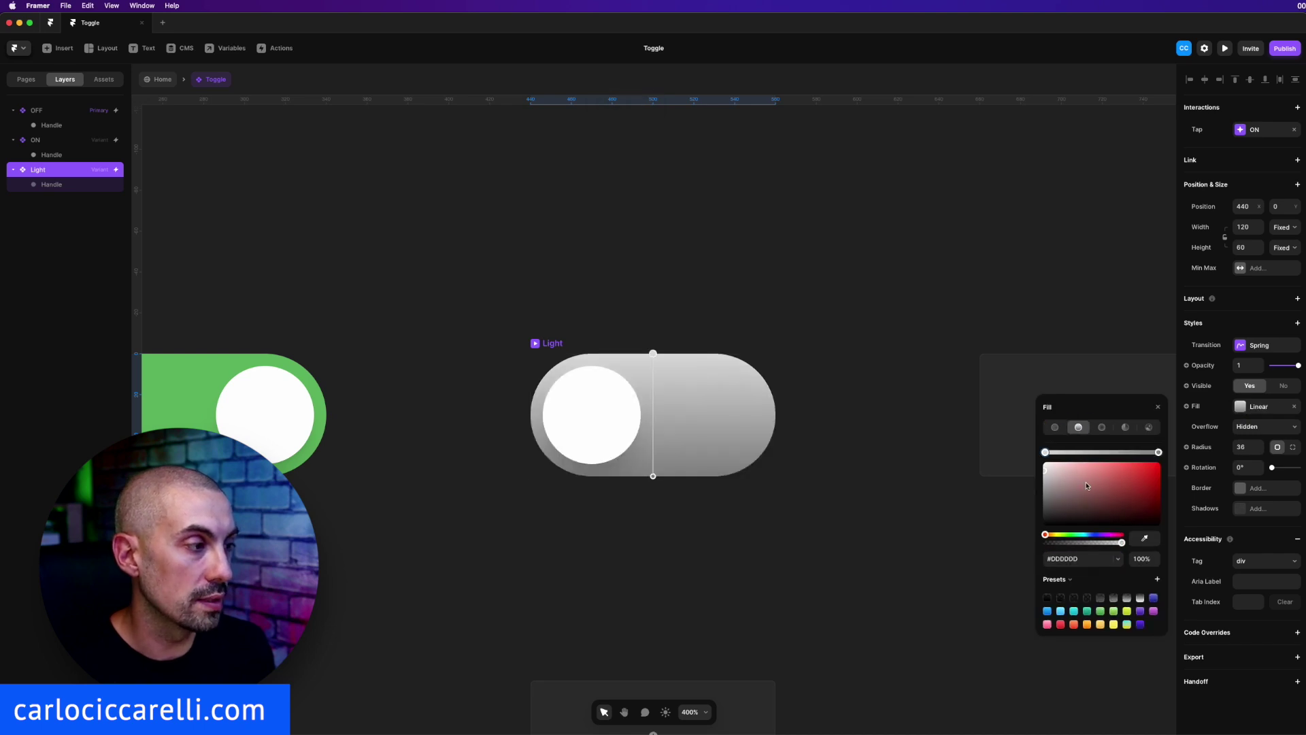
click(1070, 579)
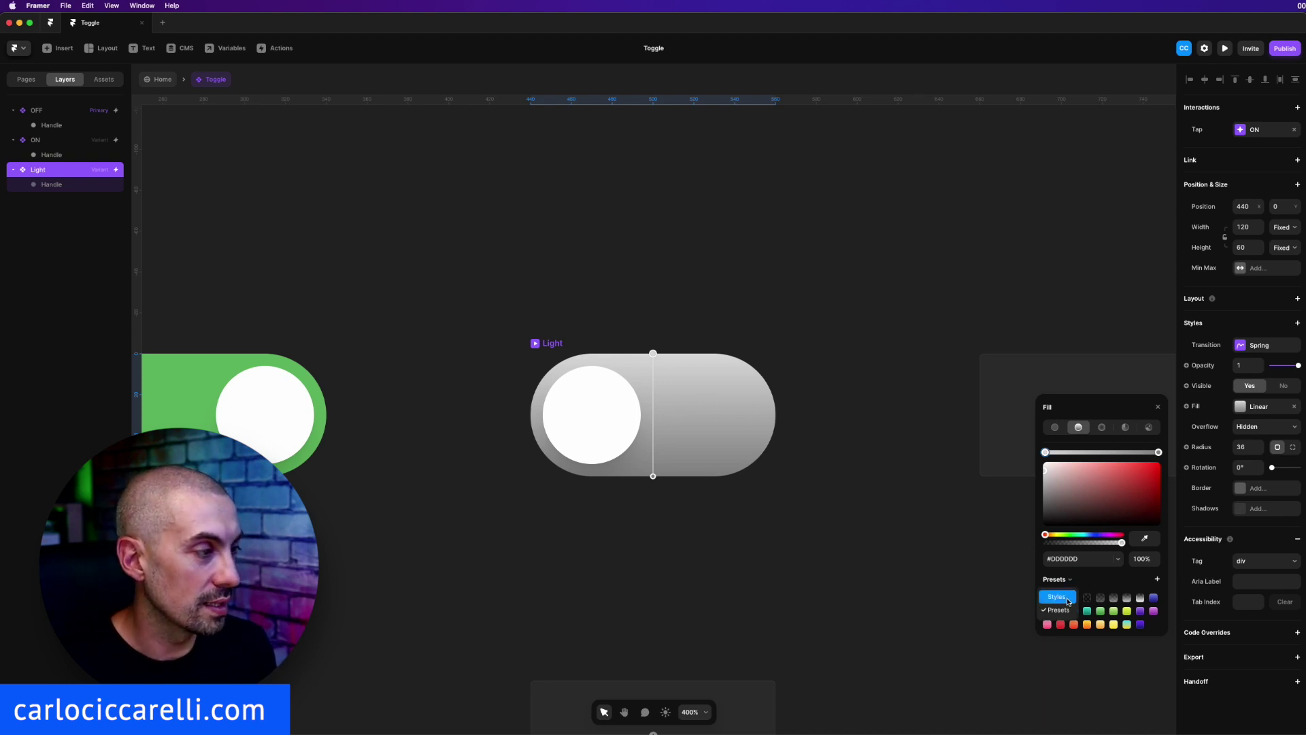
click(1059, 610)
click(1127, 624)
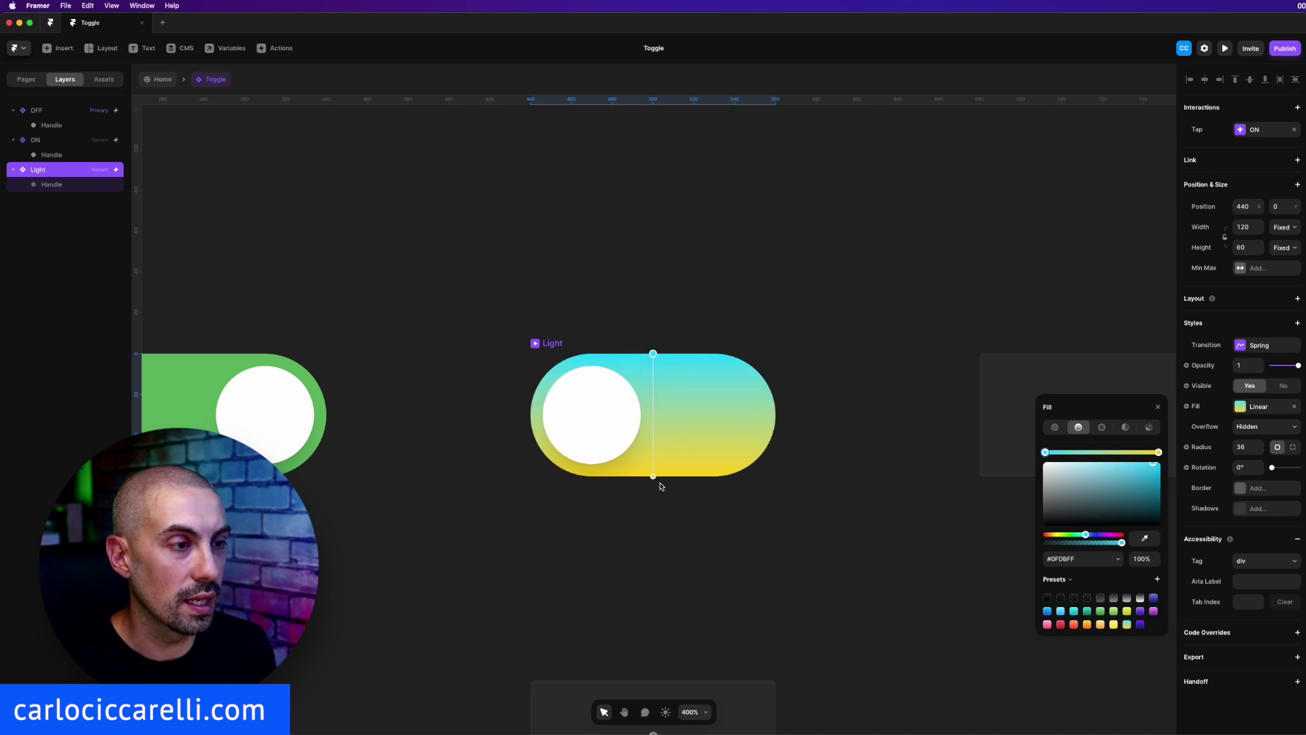
drag(654, 482, 553, 473)
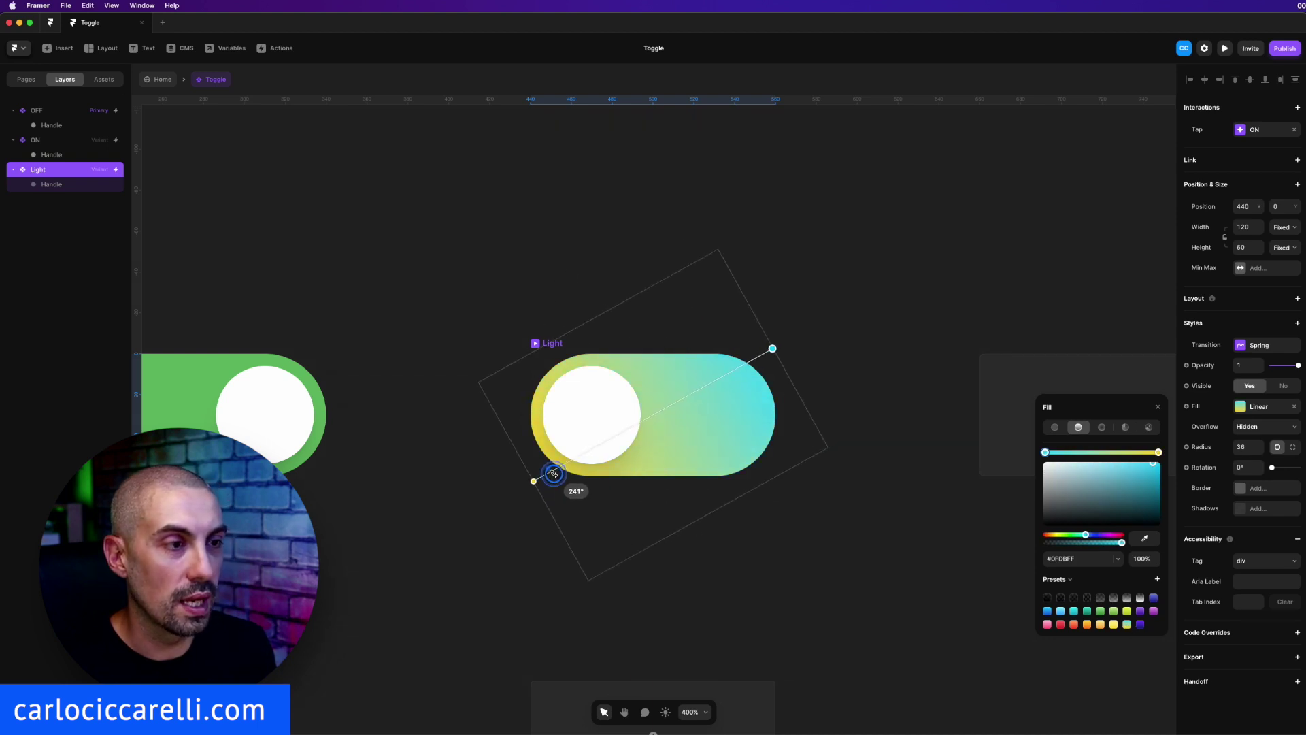
drag(1159, 452, 1141, 451)
click(680, 323)
key(space)
scroll(708, 326, right, 5)
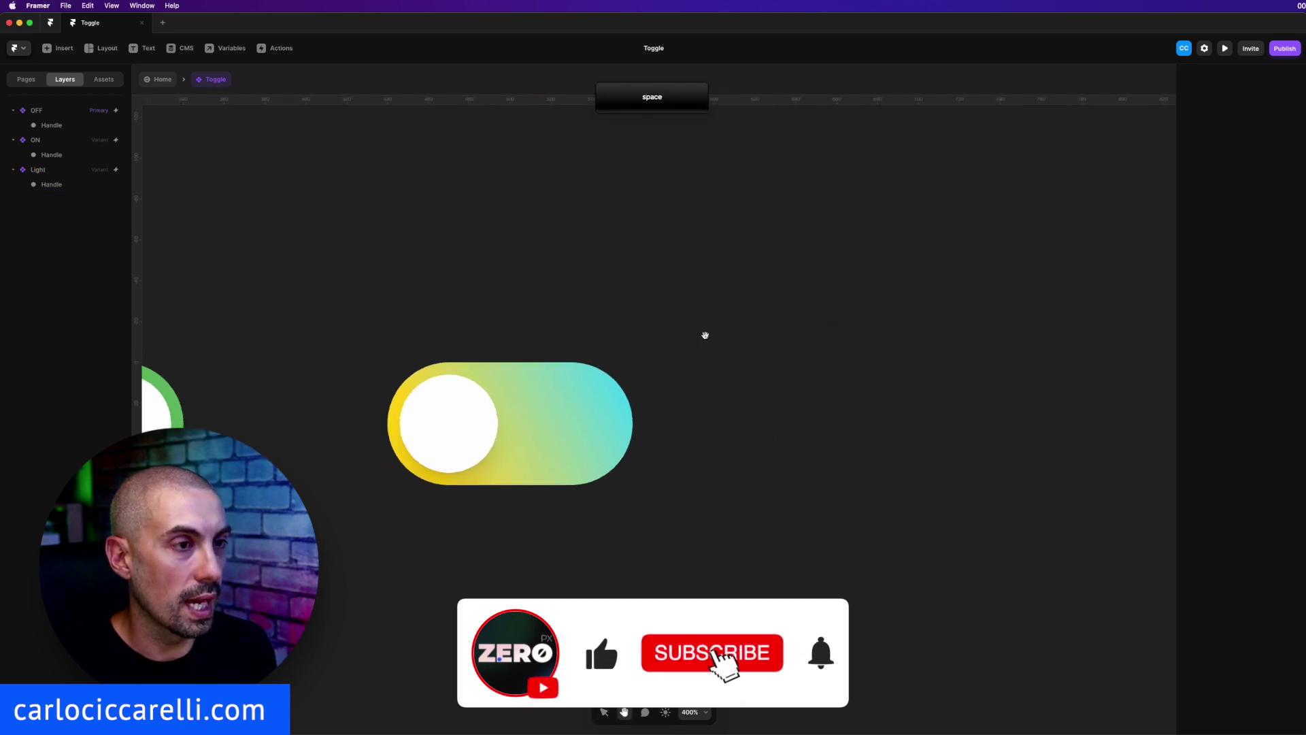
Add a fourth variant with its handle slid to the right end
click(401, 351)
click(952, 417)
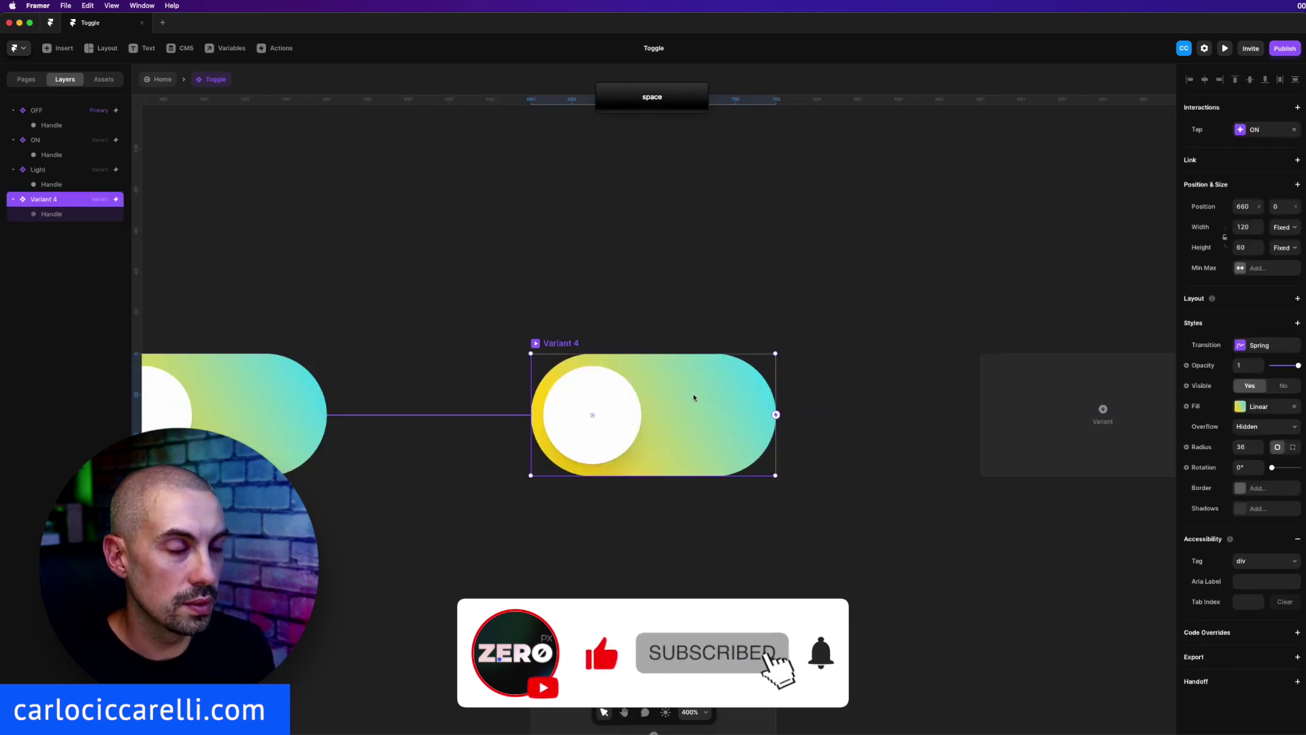
drag(600, 395, 726, 390)
key(alt)
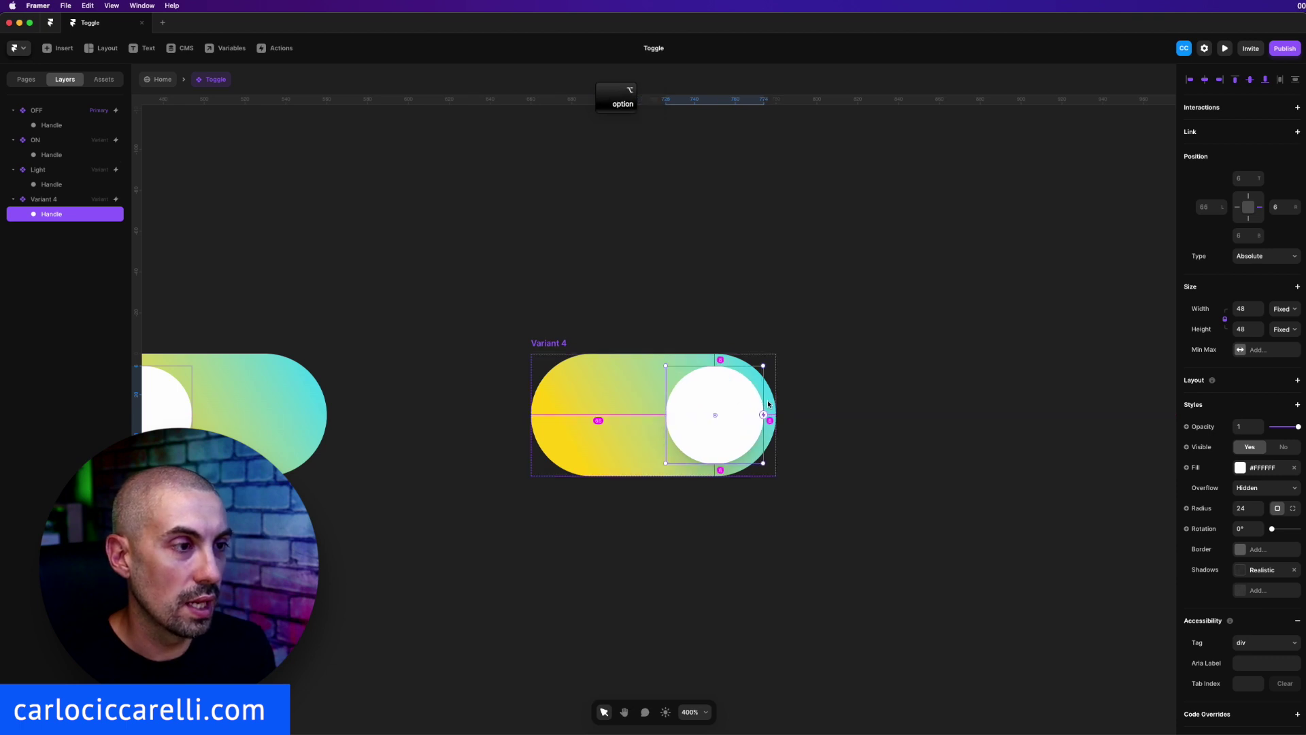
click(651, 392)
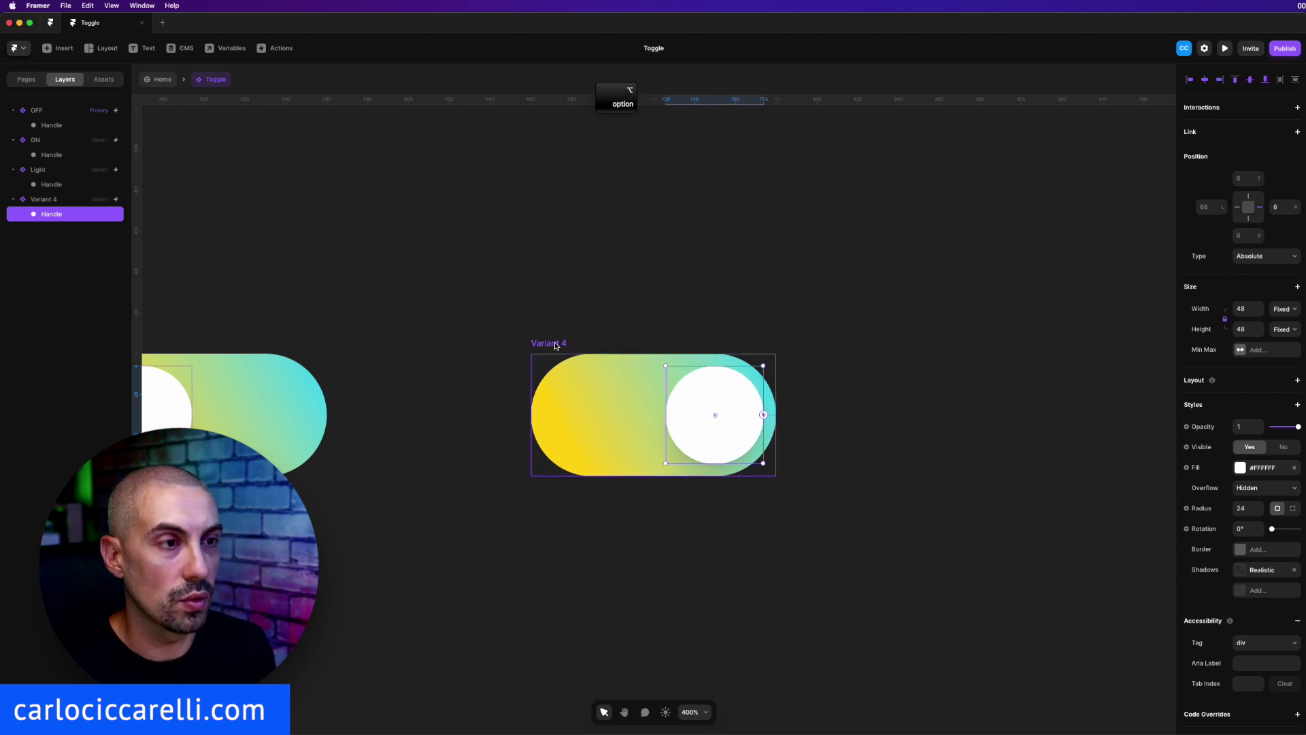
Apply the blue-purple gradient preset to Variant 4, adjusting its first colour stop
click(1239, 407)
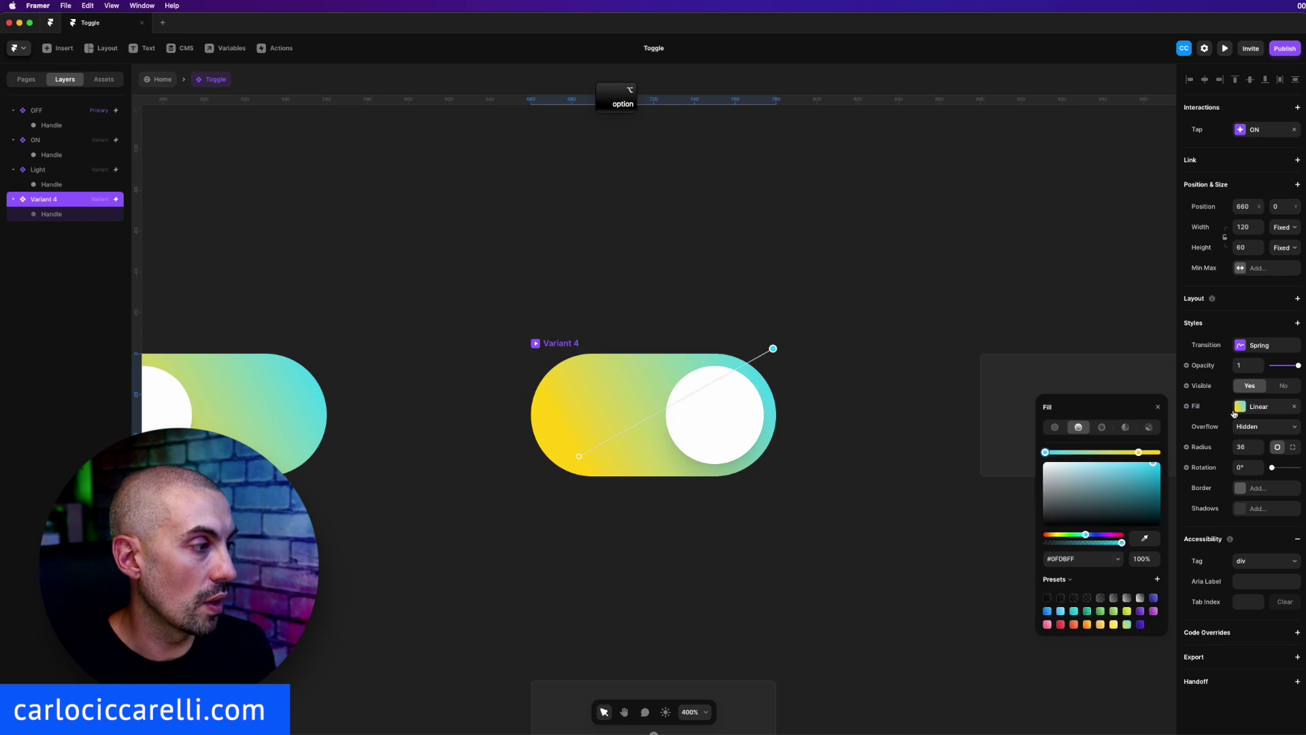
click(1141, 624)
drag(1049, 452, 1070, 452)
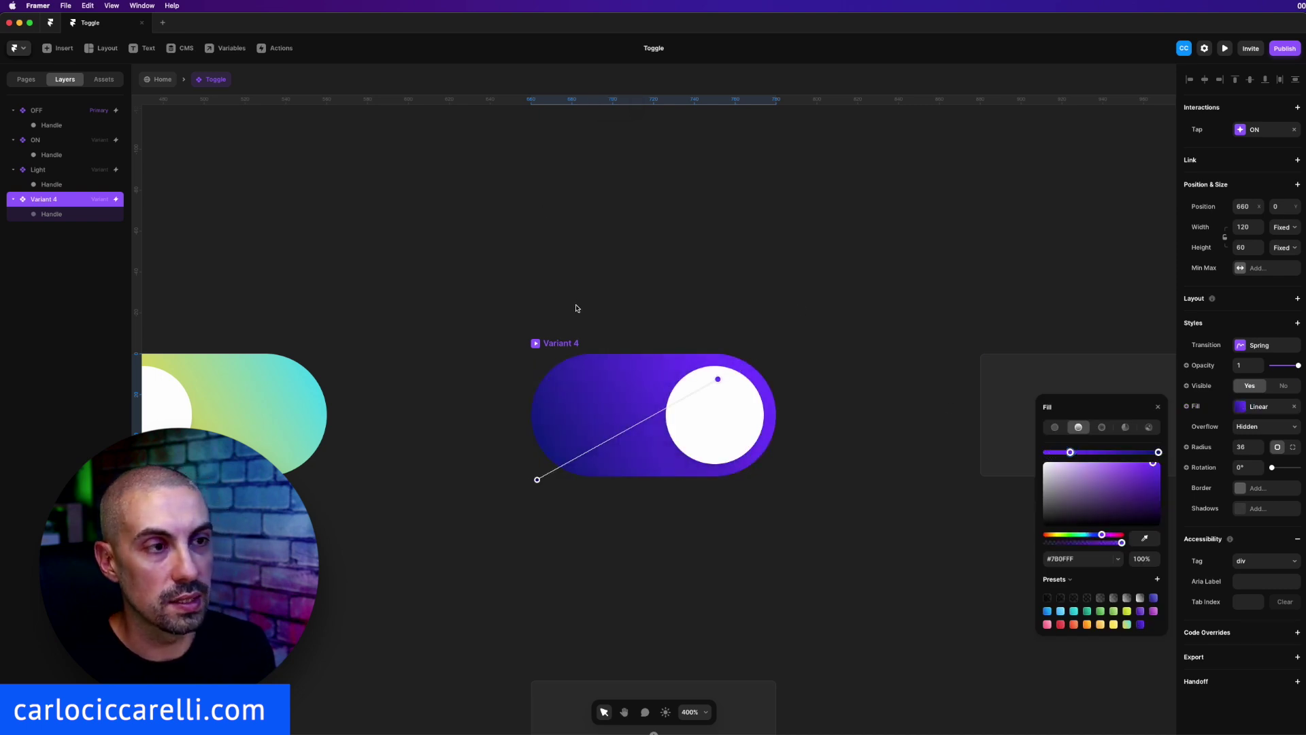
key(Escape)
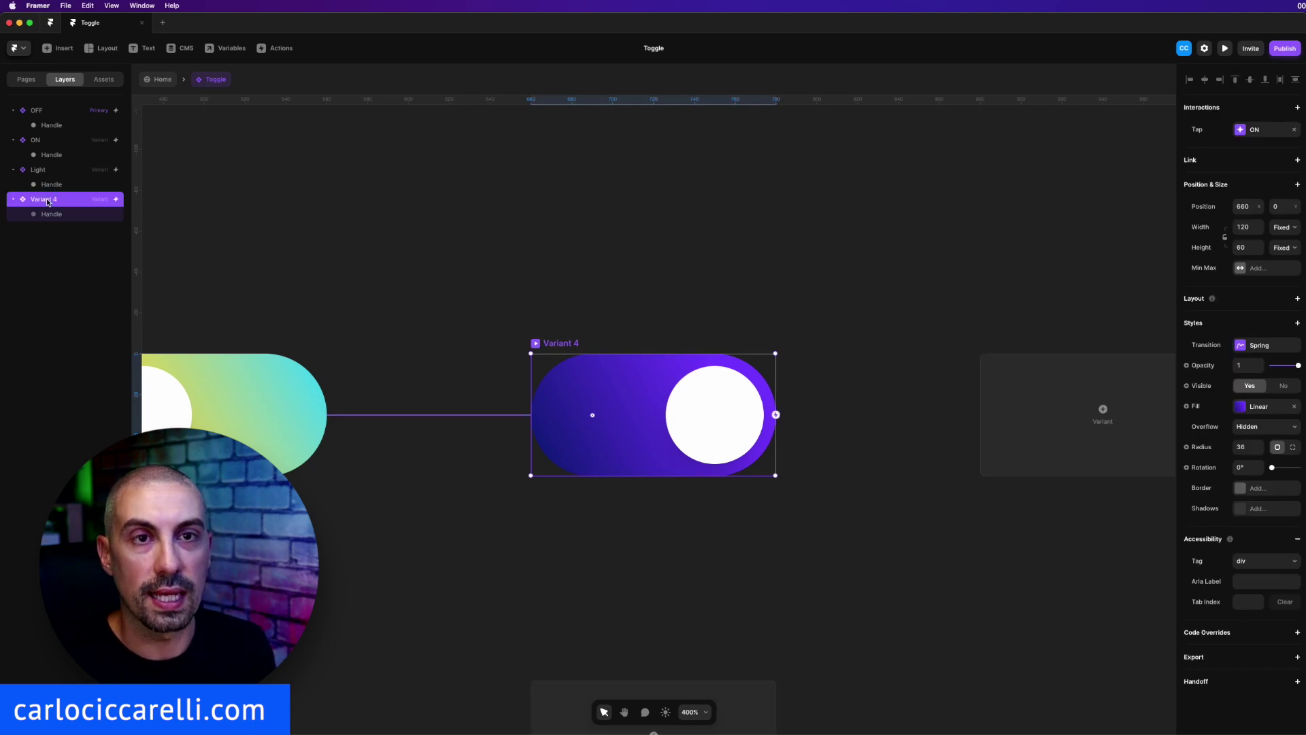
double_click(47, 199)
Name the fourth variant Dark and bring the Light and Dark toggles into view
text(Dark)
key(Return)
drag(408, 272, 778, 251)
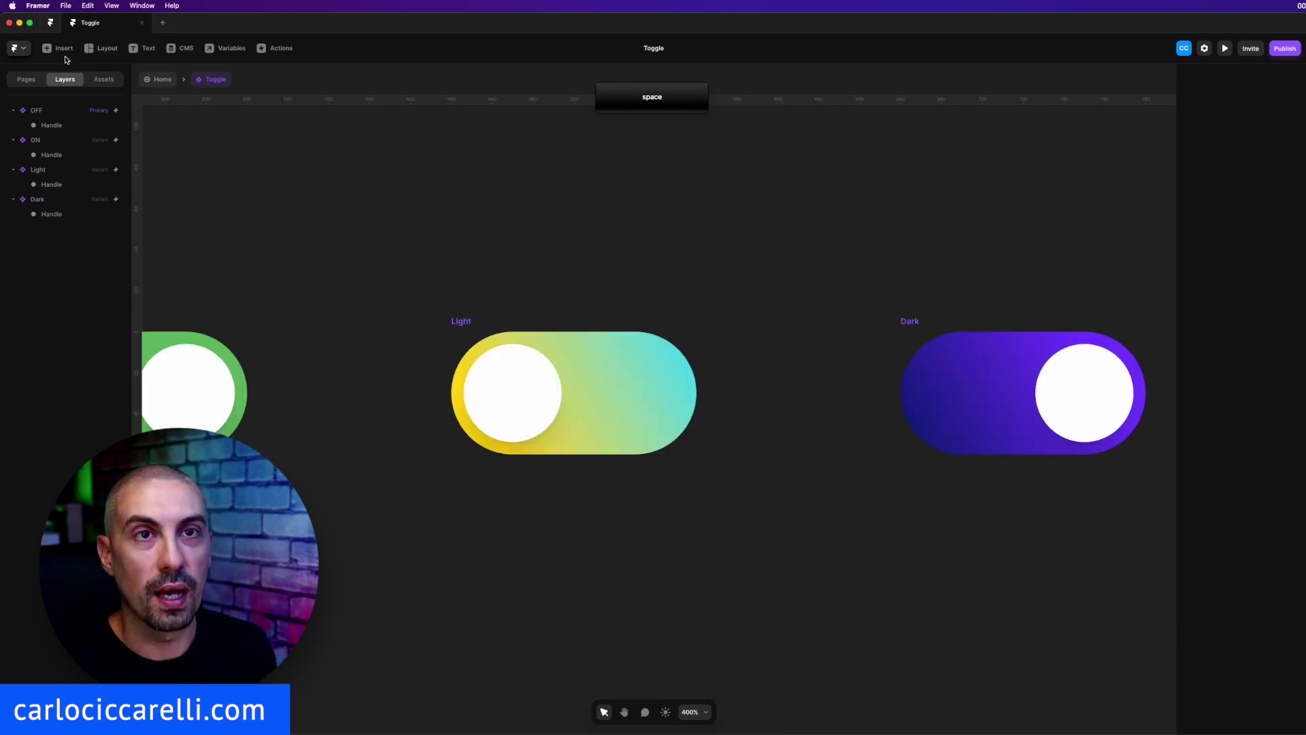
Insert a Material icon into the Light handle, coloured with the saved Light style
click(58, 48)
mouse_move(49, 462)
mouse_move(47, 433)
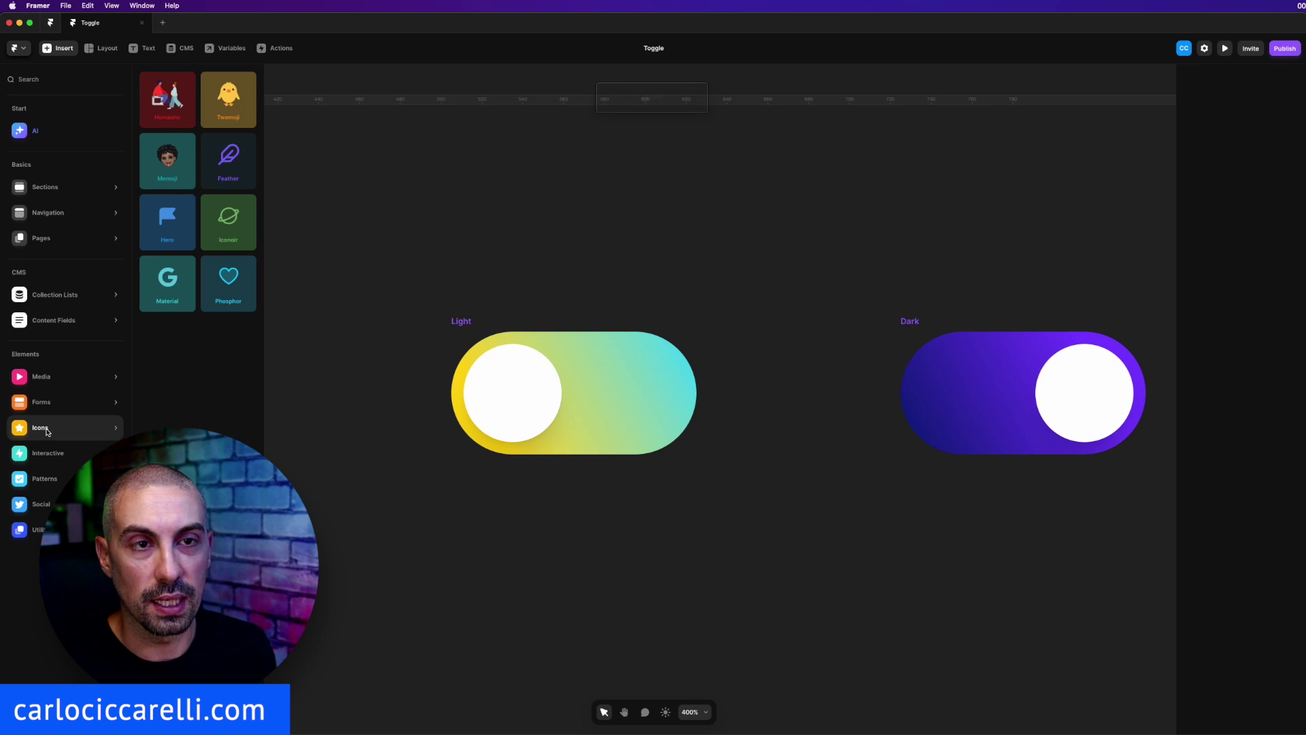
drag(163, 284, 513, 393)
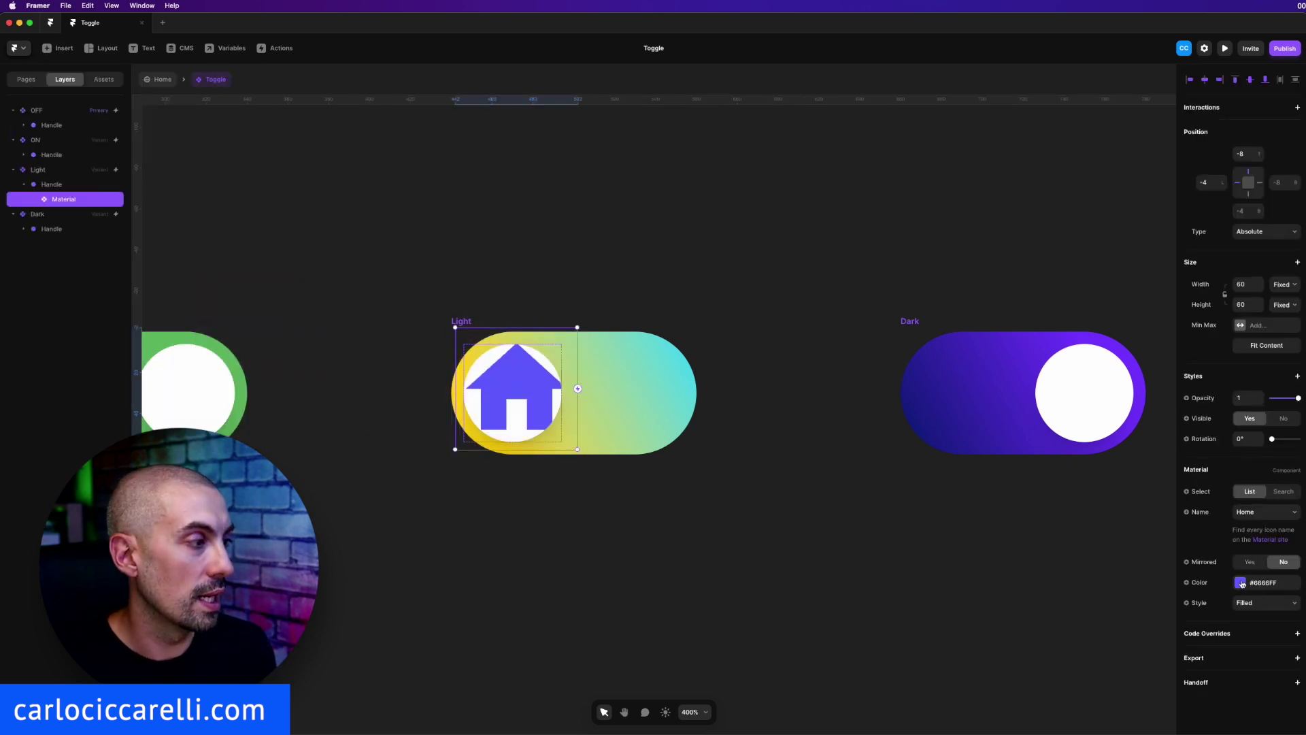
click(1240, 583)
click(1058, 671)
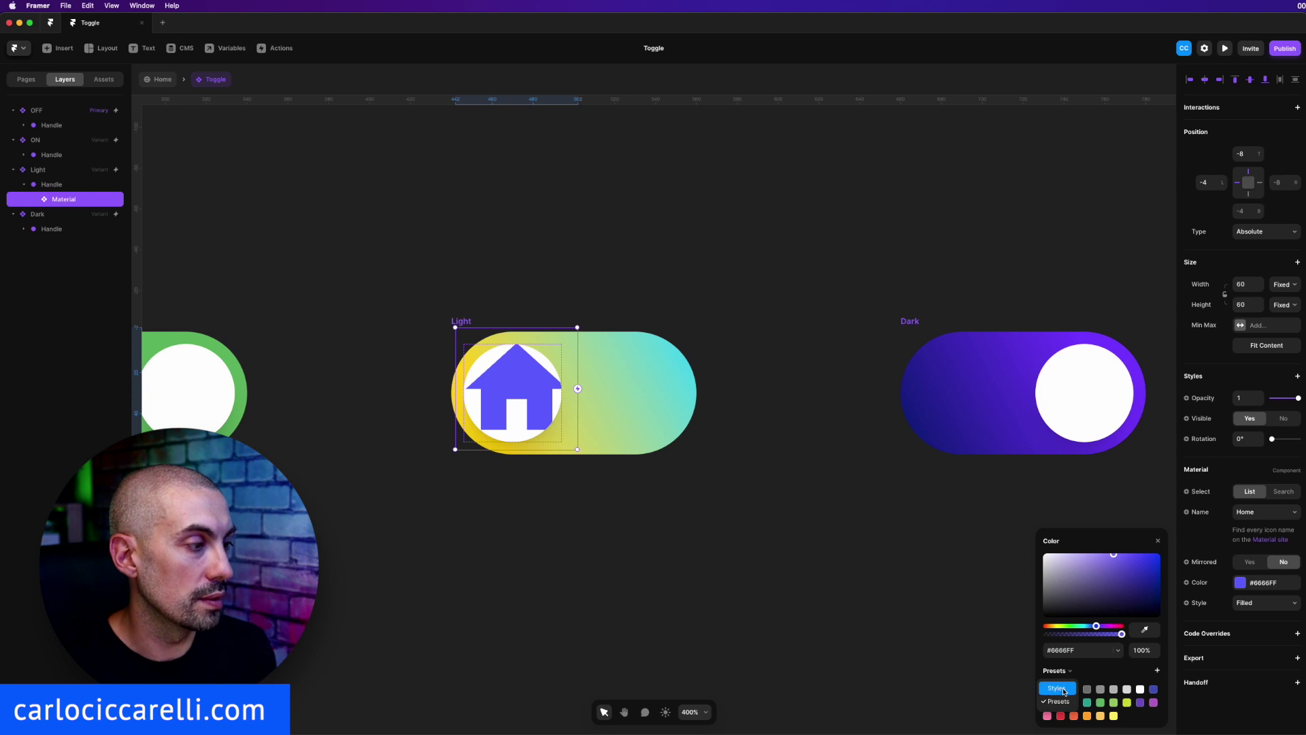
click(1061, 687)
click(1066, 698)
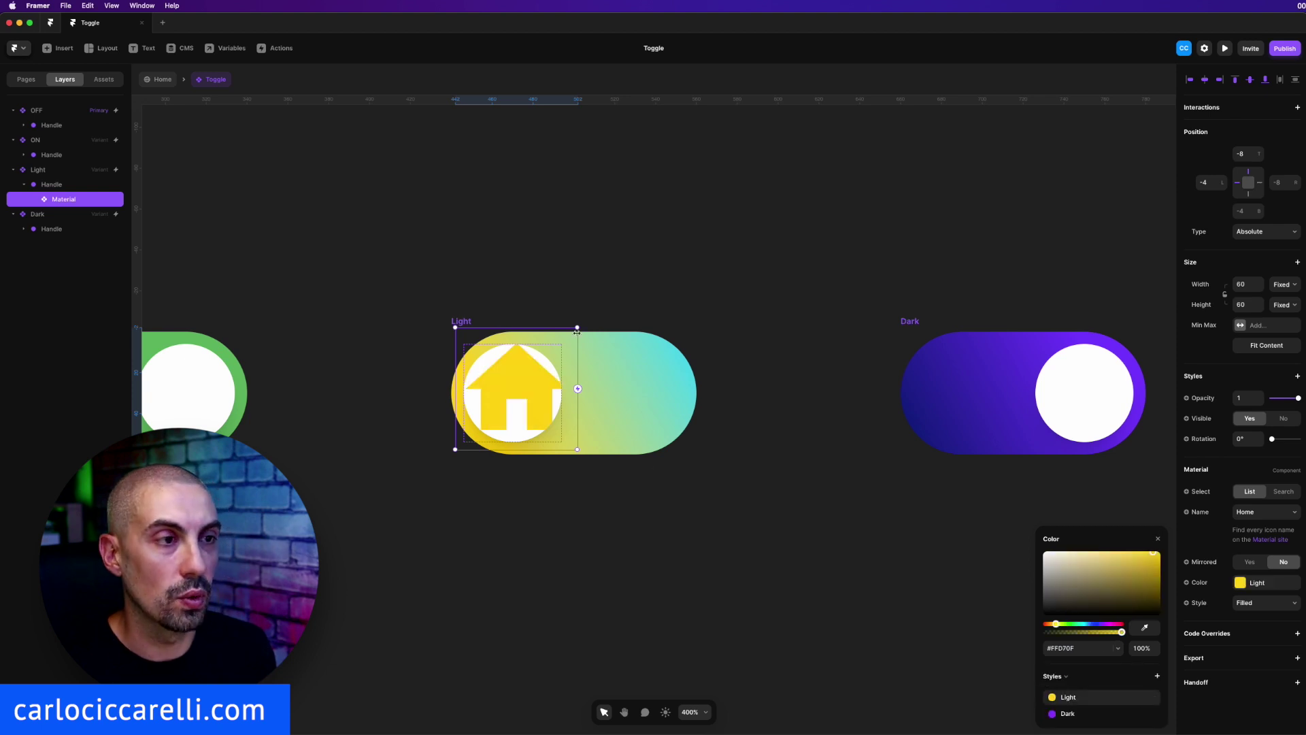
Resize the icon to 34×34, centre it in the handle and set it to LightMode
drag(576, 328, 534, 372)
click(1203, 79)
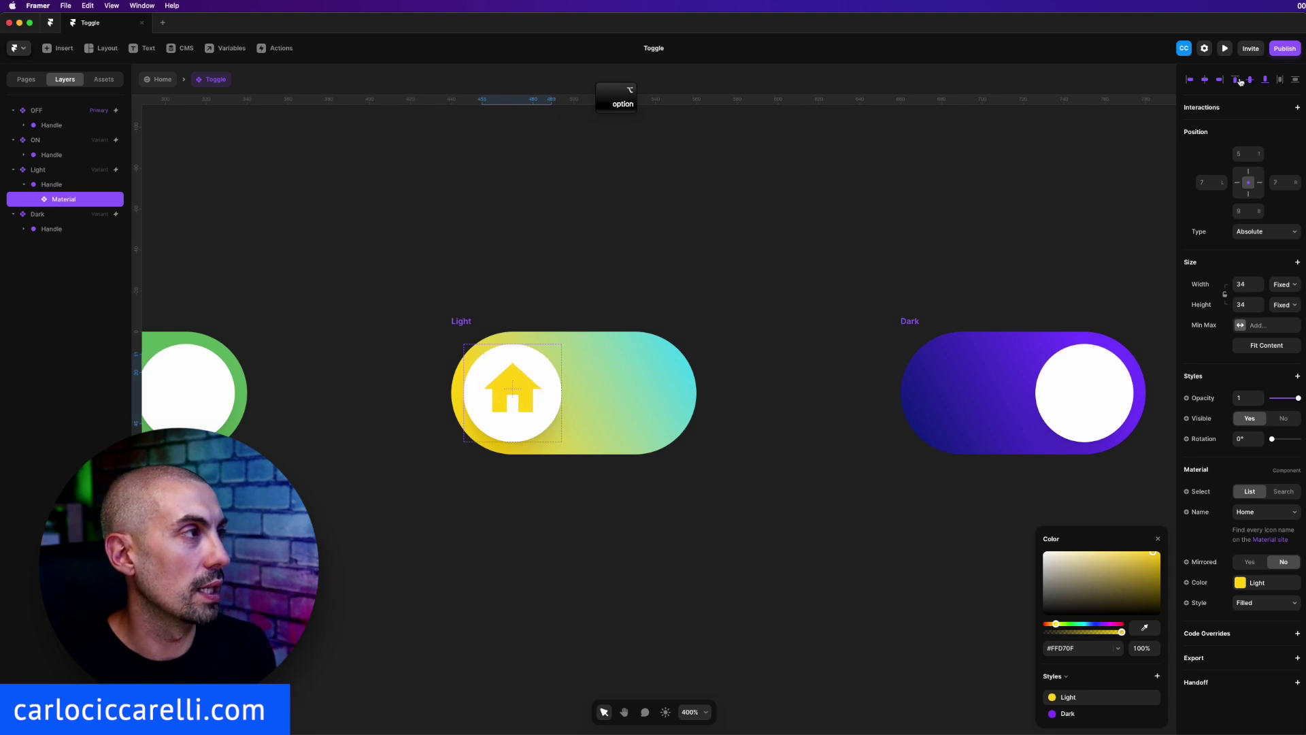
click(1250, 79)
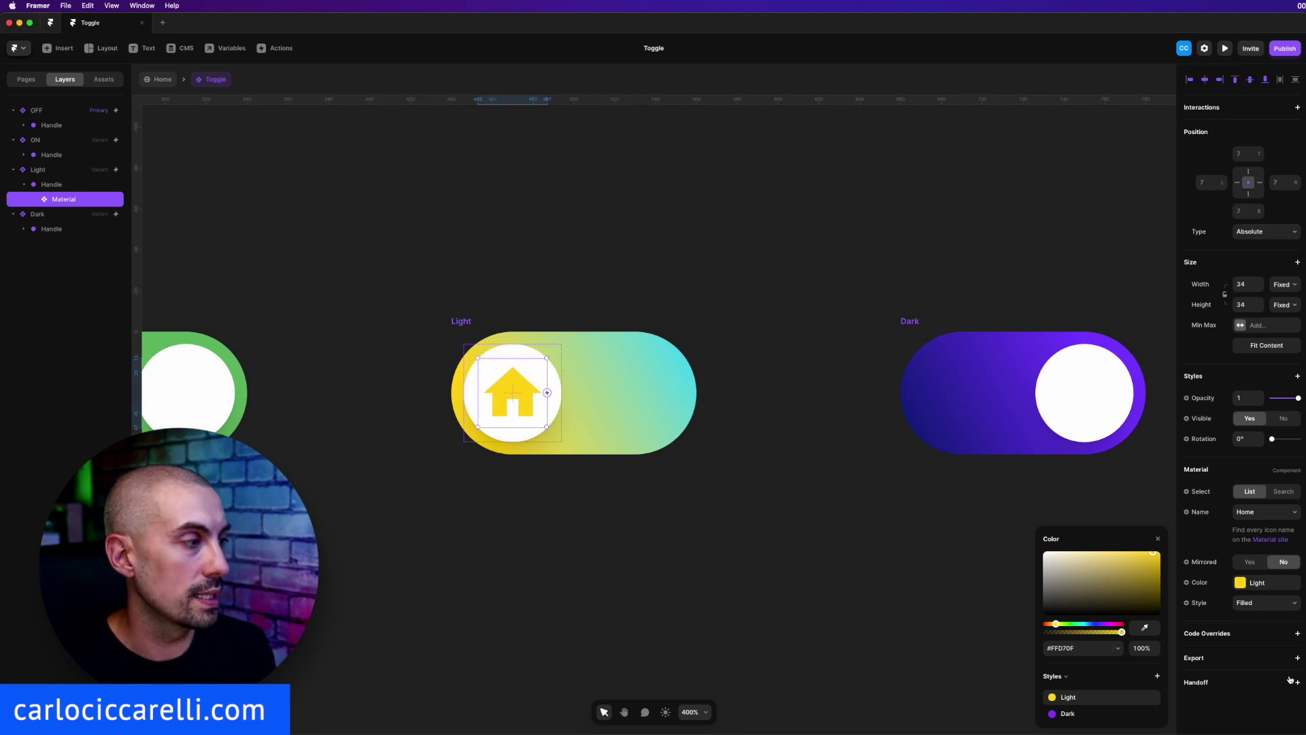
click(1260, 520)
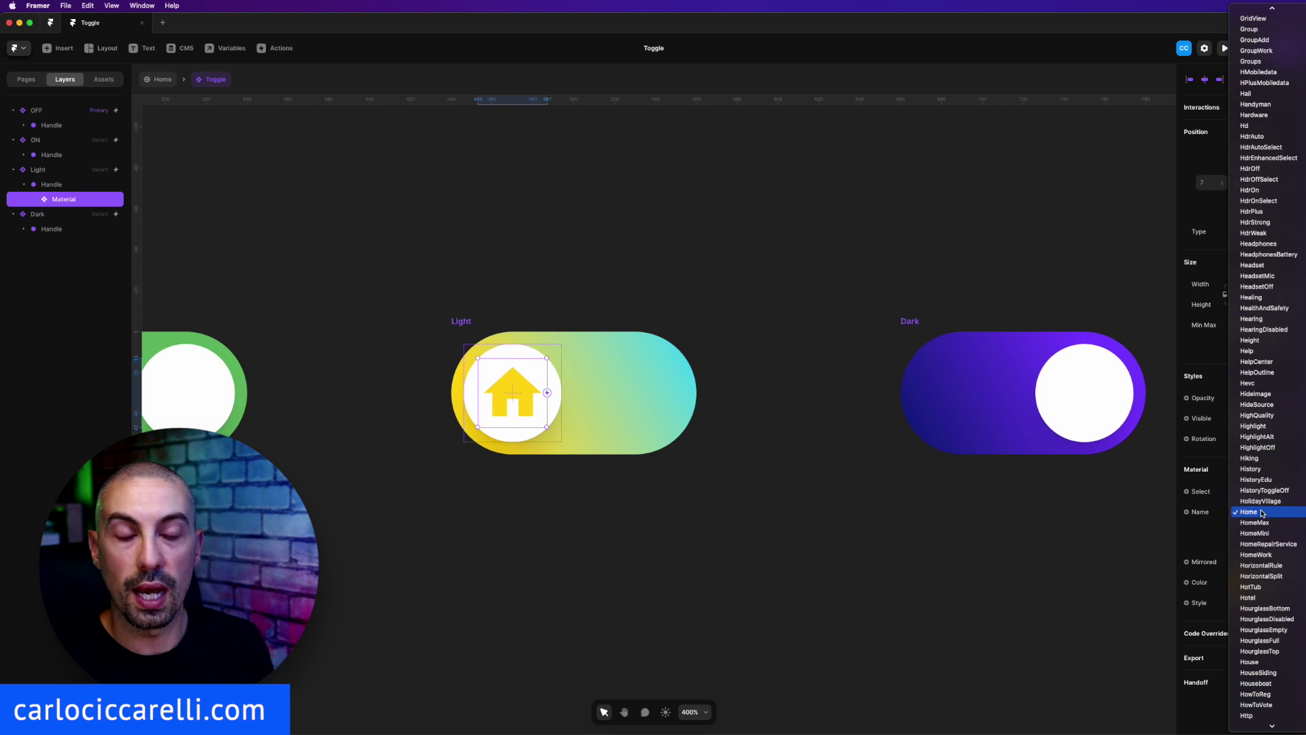
text(lightm)
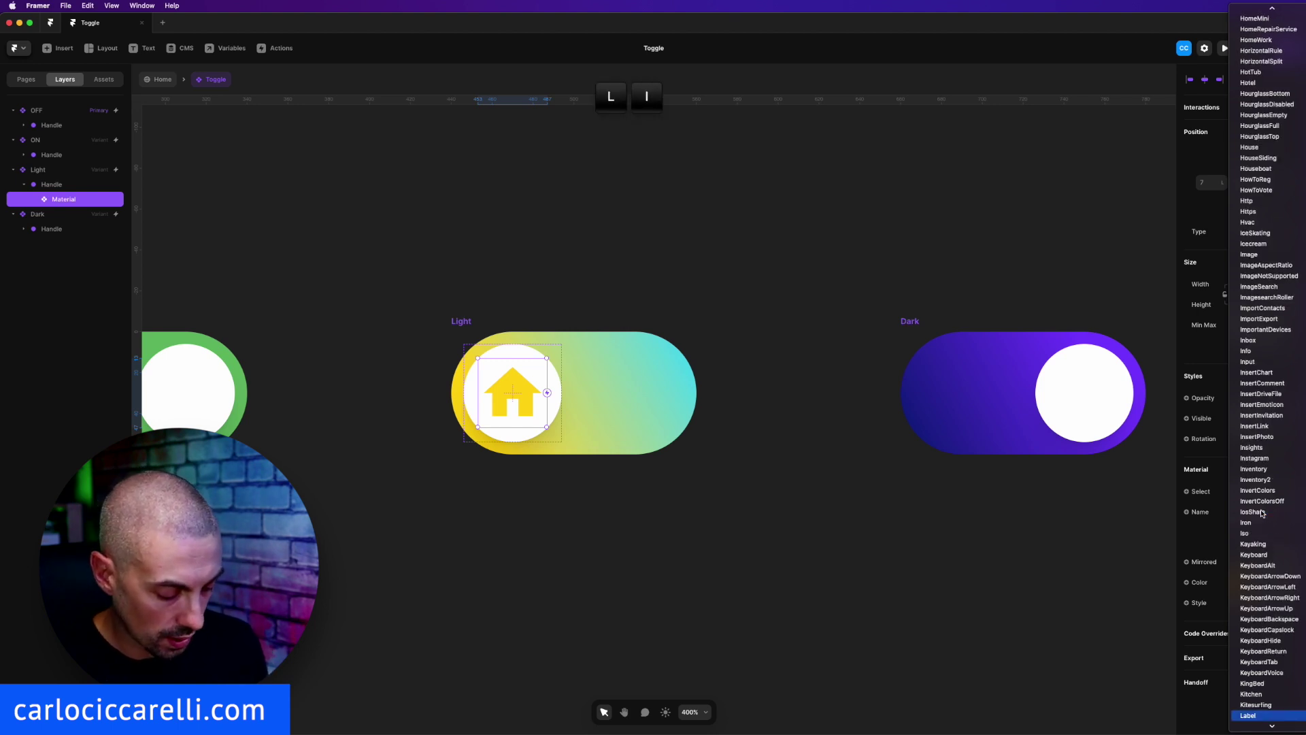
key(Return)
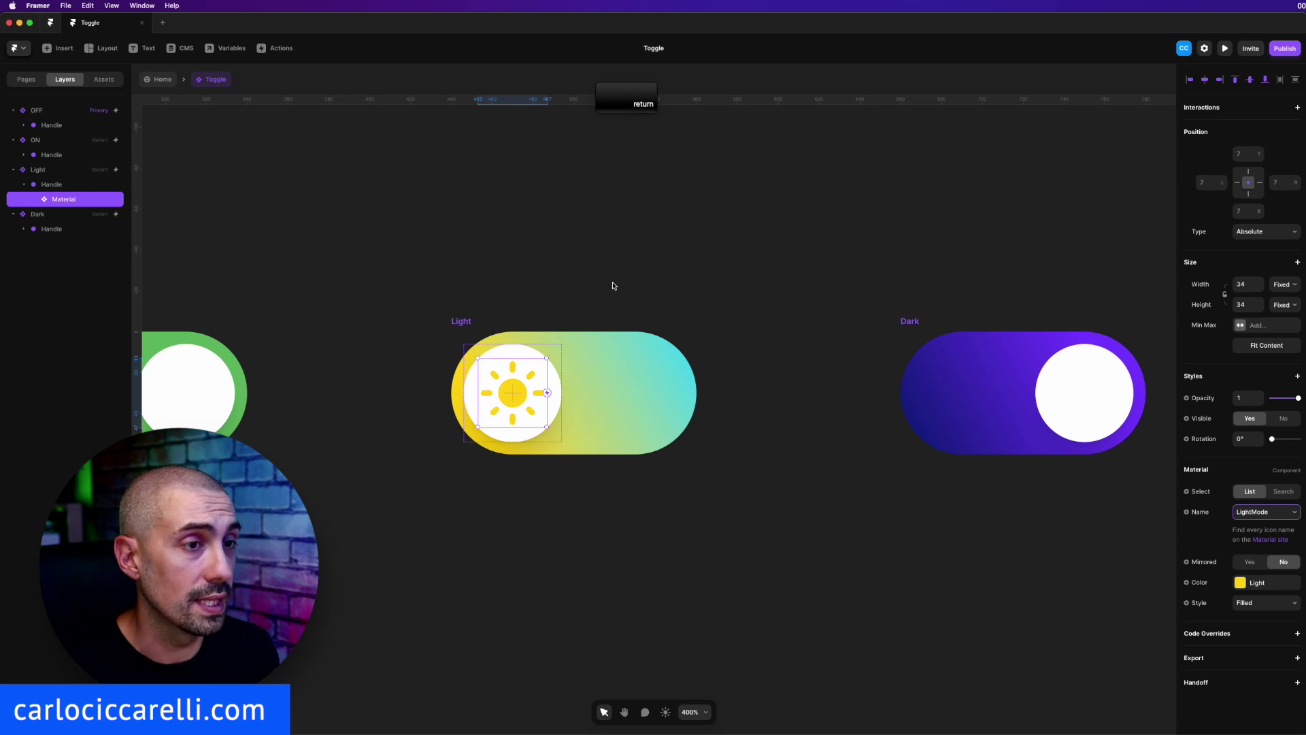
click(469, 317)
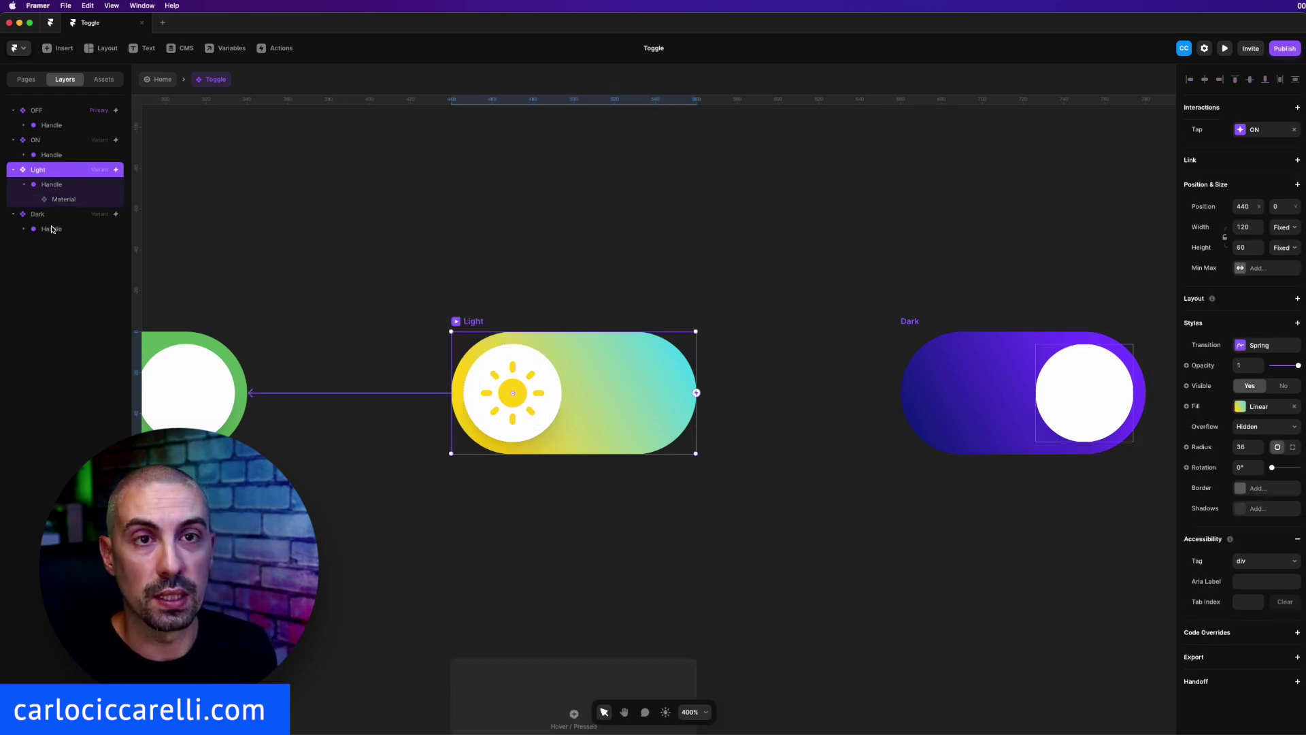
Make the Dark handle's icon visible and switch it to the DarkMode moon
click(24, 229)
click(909, 323)
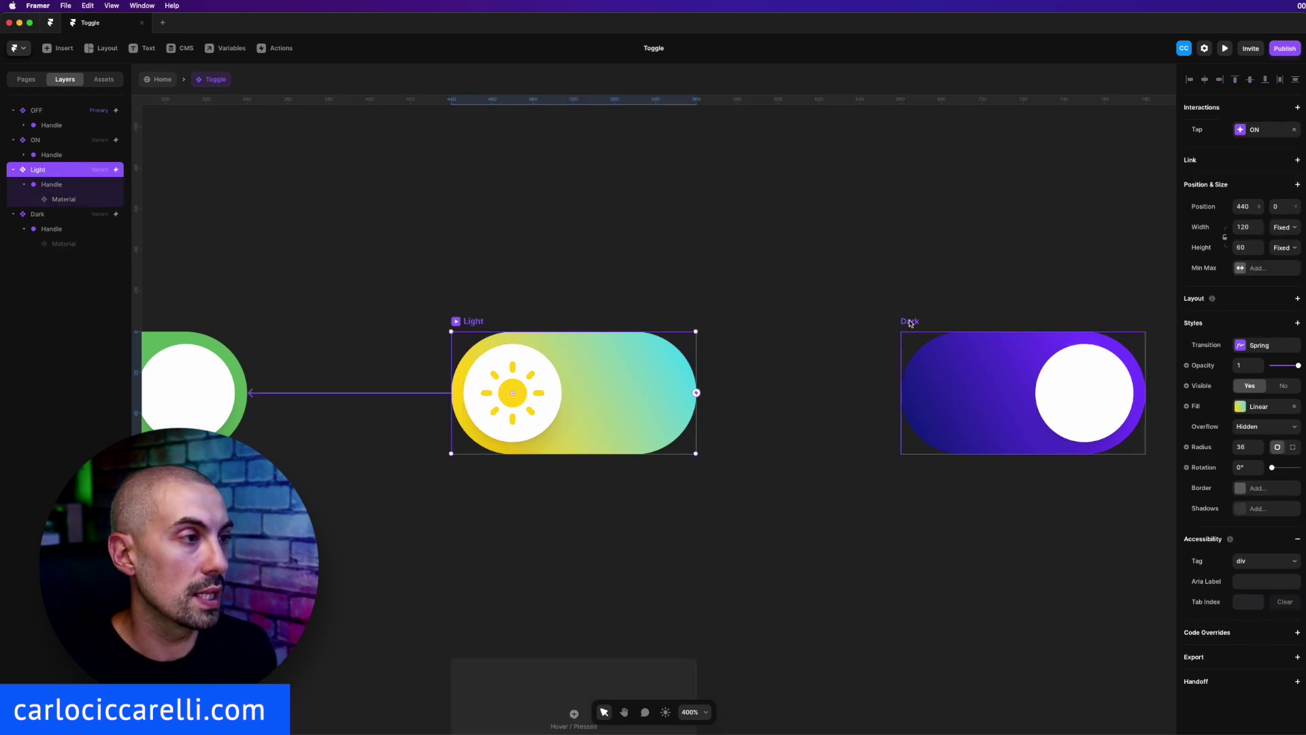
click(69, 246)
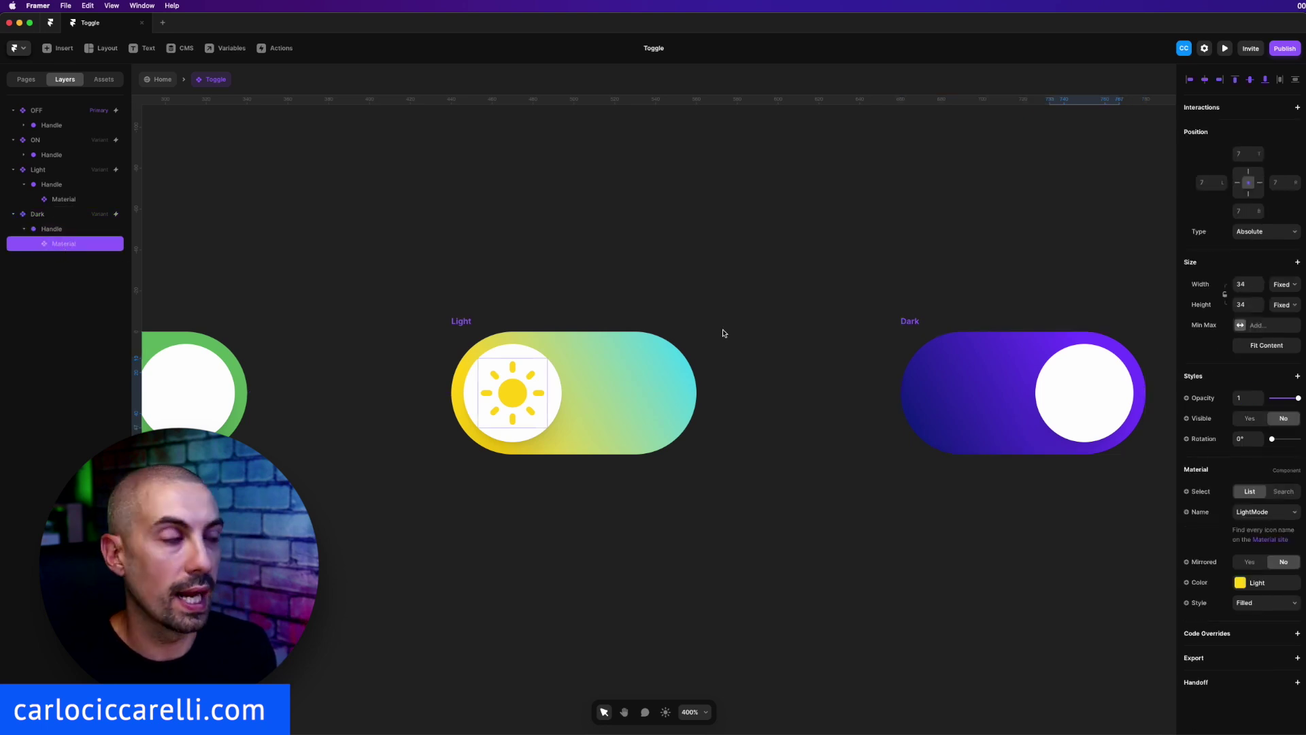
click(1250, 419)
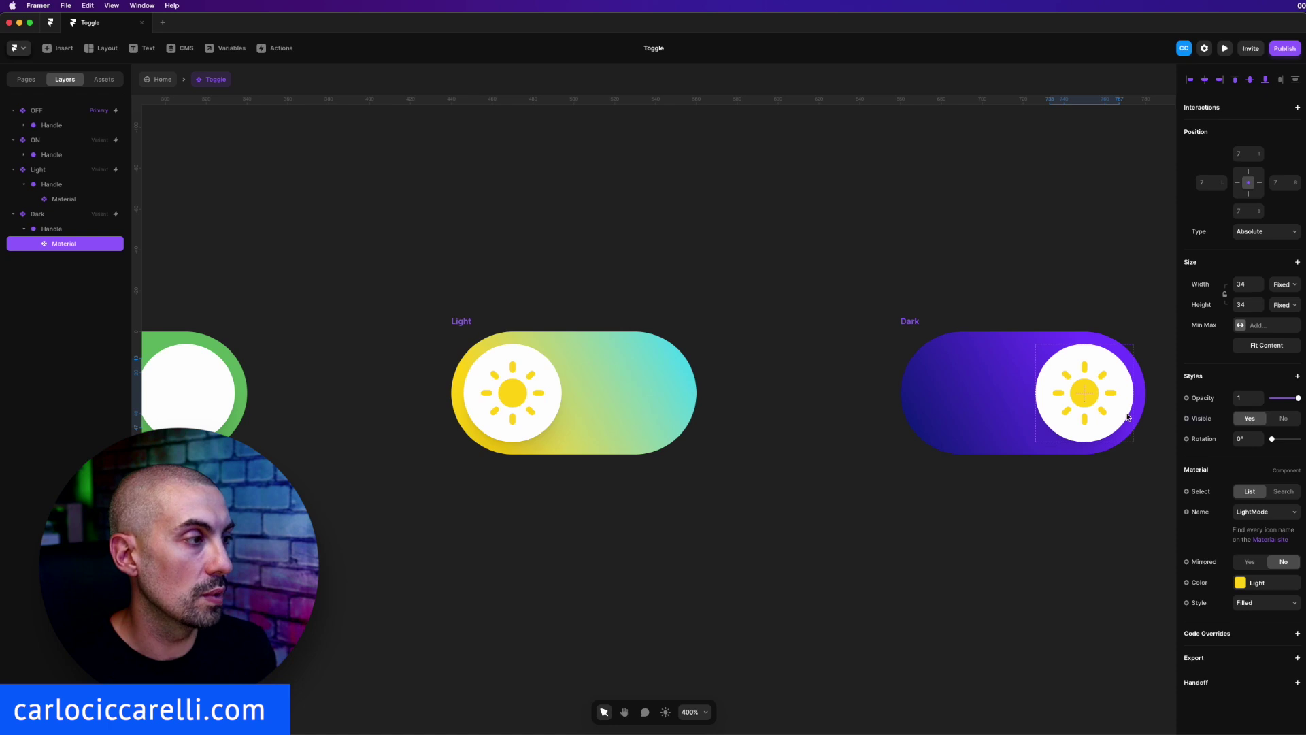
click(1267, 512)
text(da)
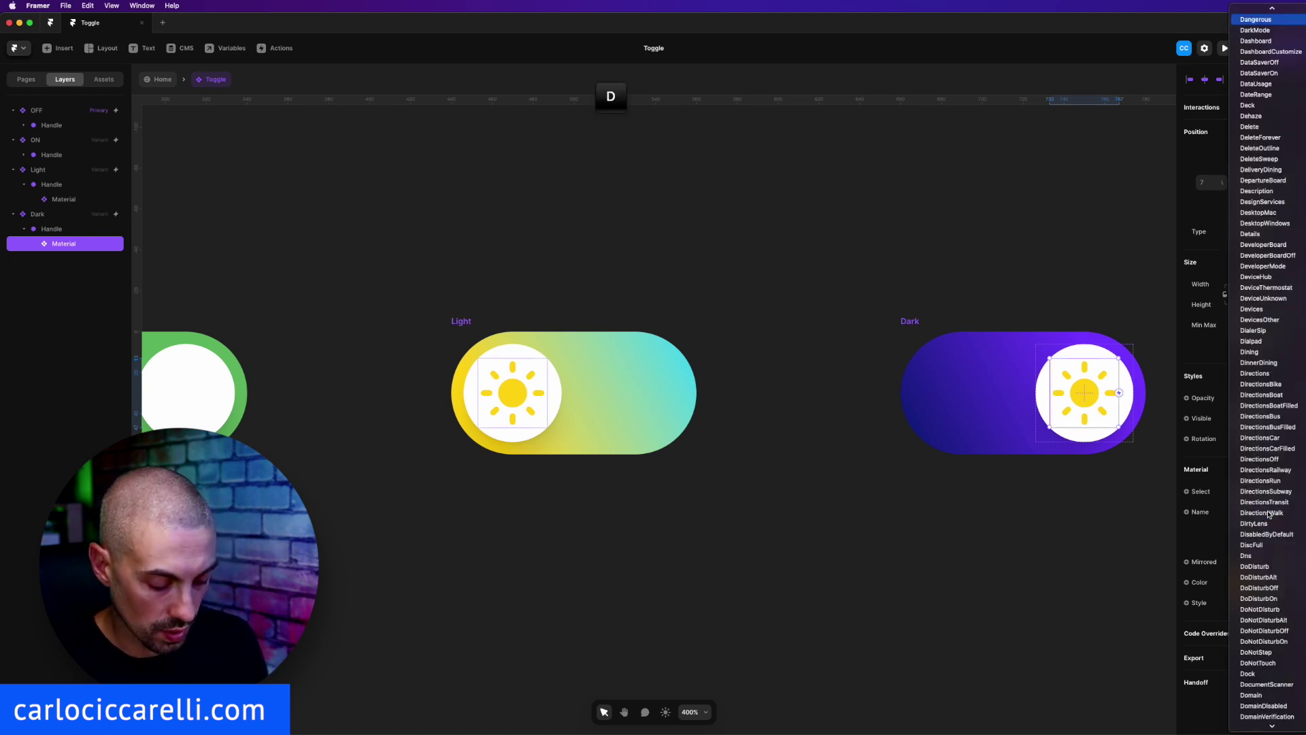
key(Return)
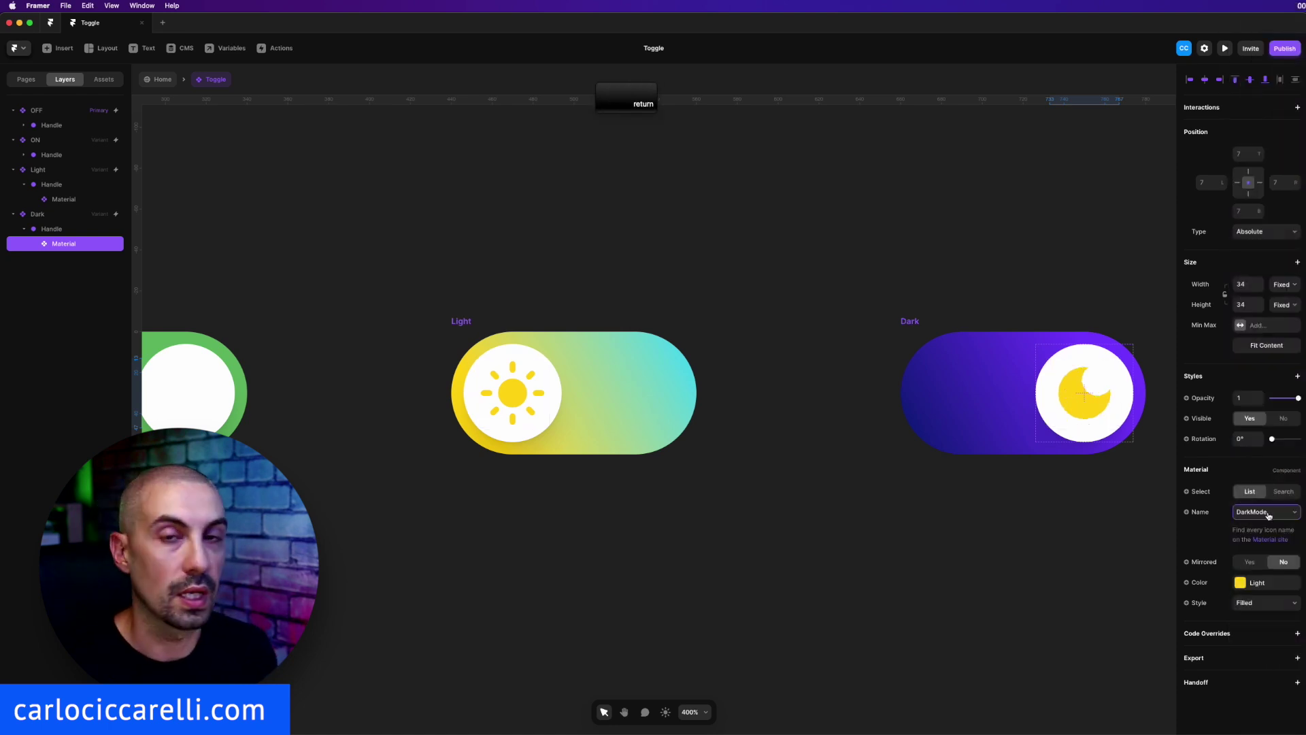
Fill the Dark variant's handle with deep navy #00053D
click(1087, 349)
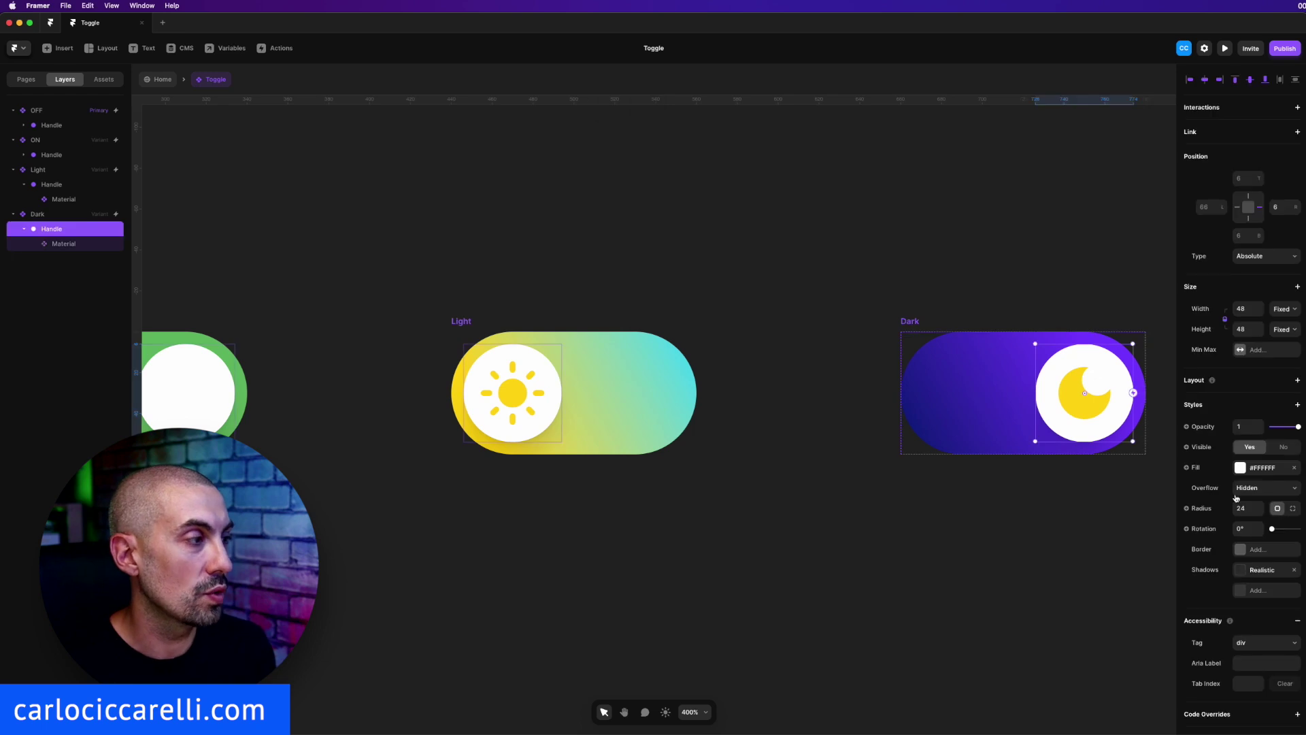
click(1240, 469)
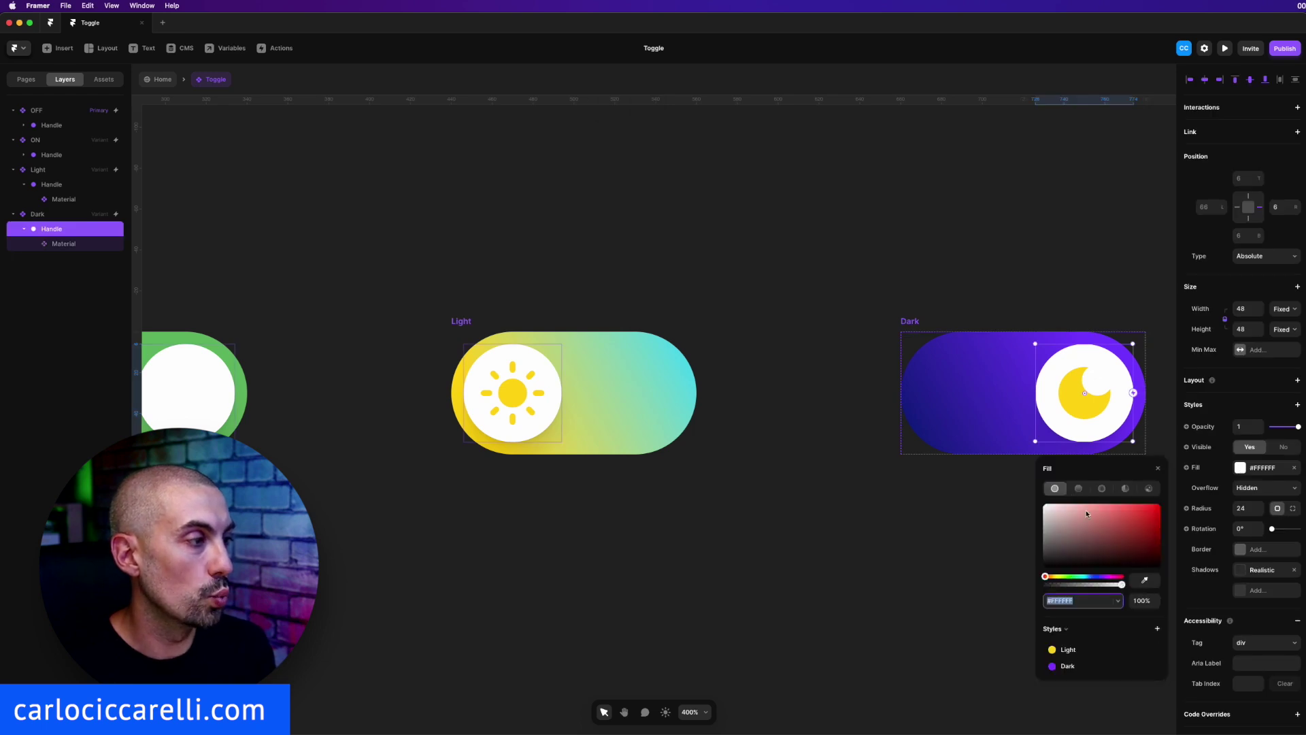
click(1095, 576)
drag(1119, 548, 1195, 554)
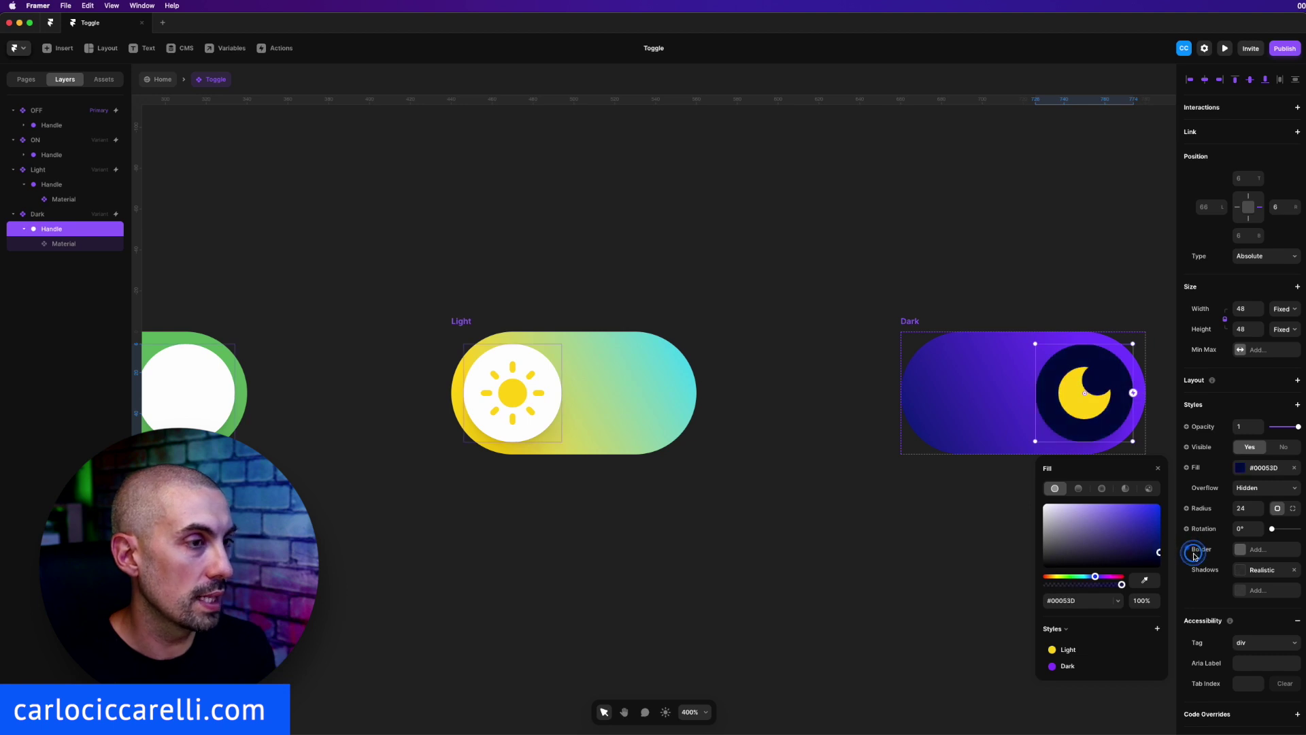
click(730, 259)
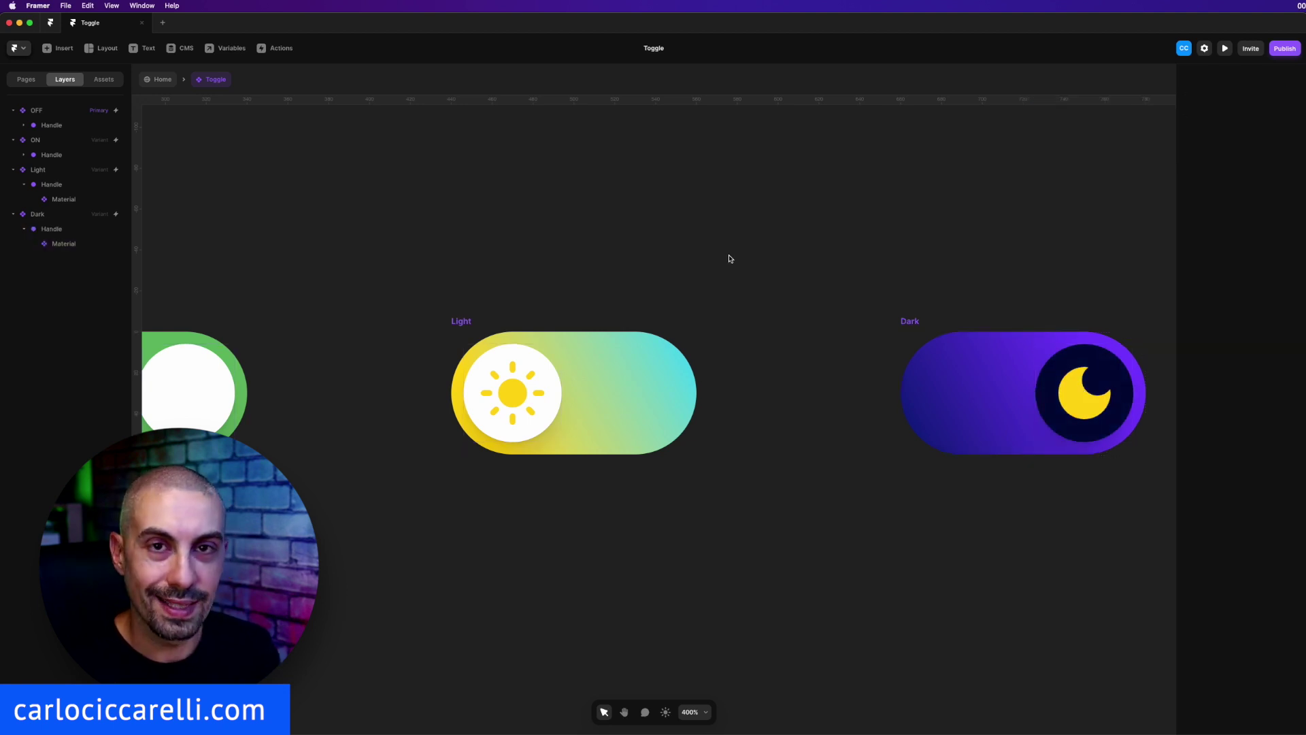
click(462, 322)
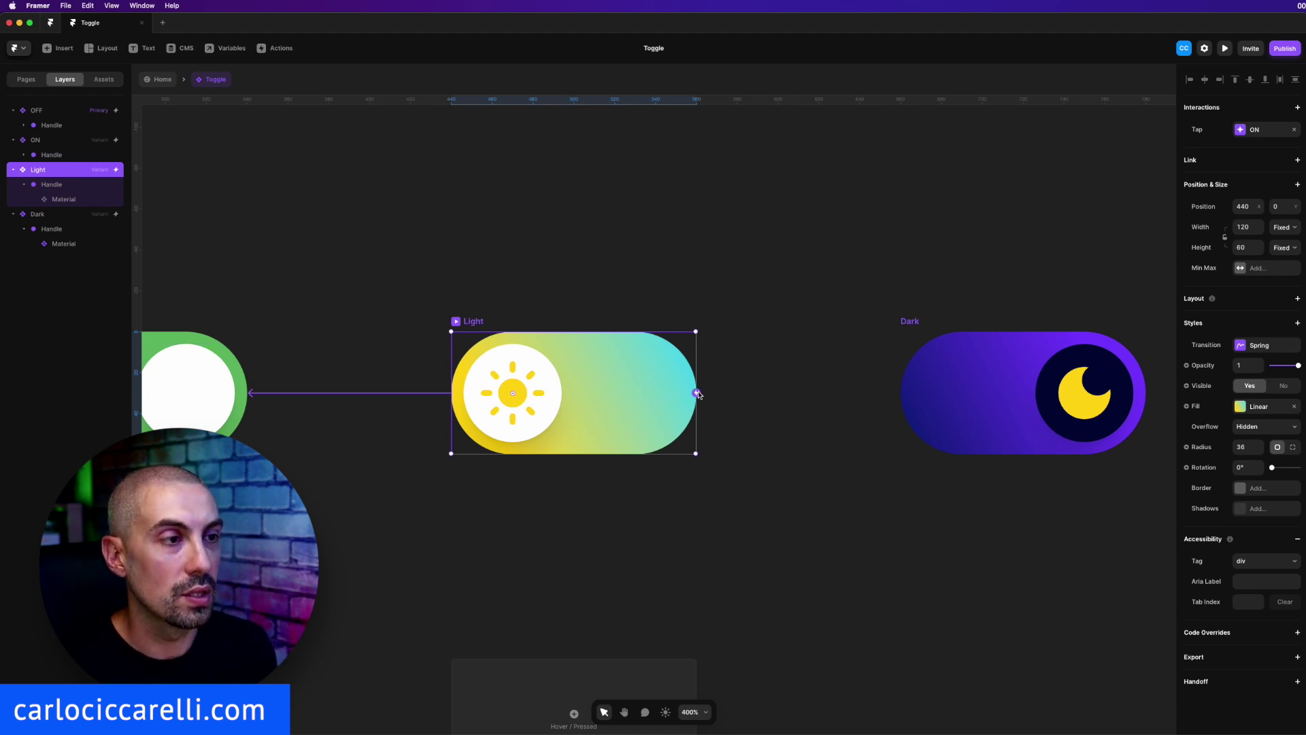
Add Tap interactions from Light to Dark and from Dark back to Light, checking the Spring transition
drag(697, 394, 909, 393)
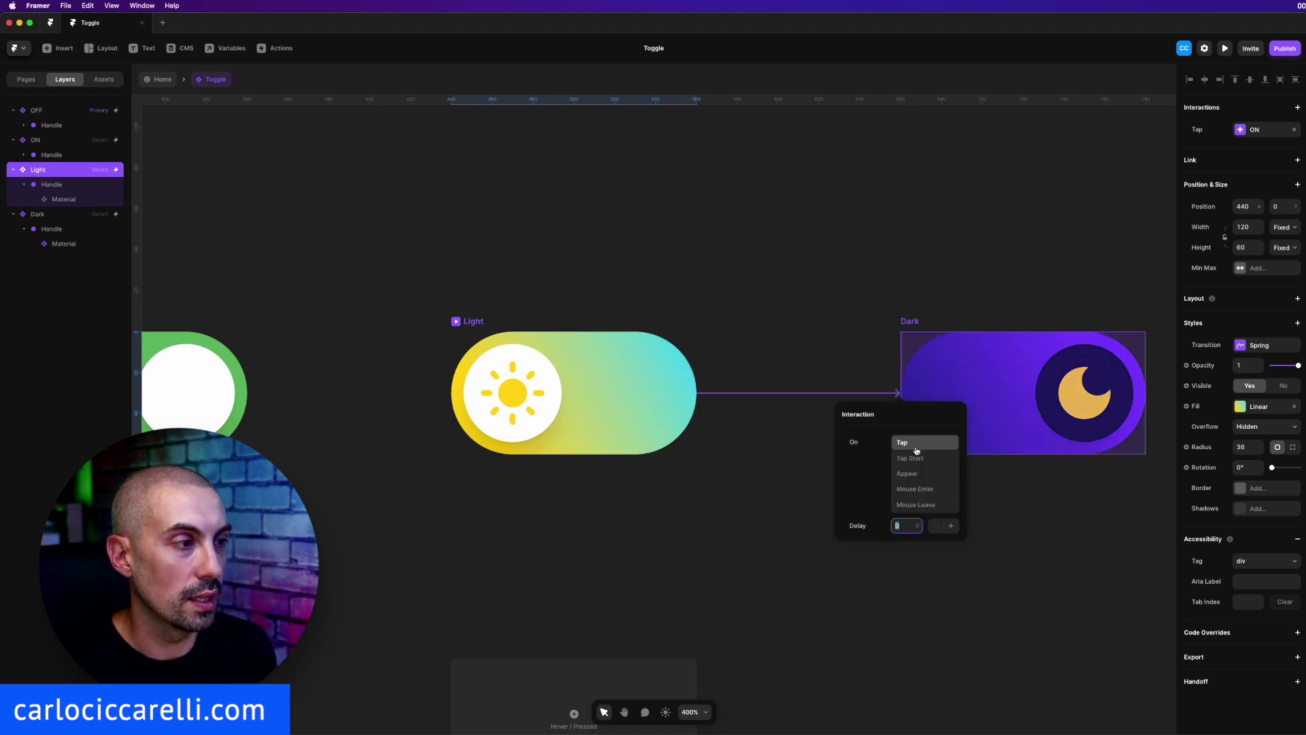
click(963, 315)
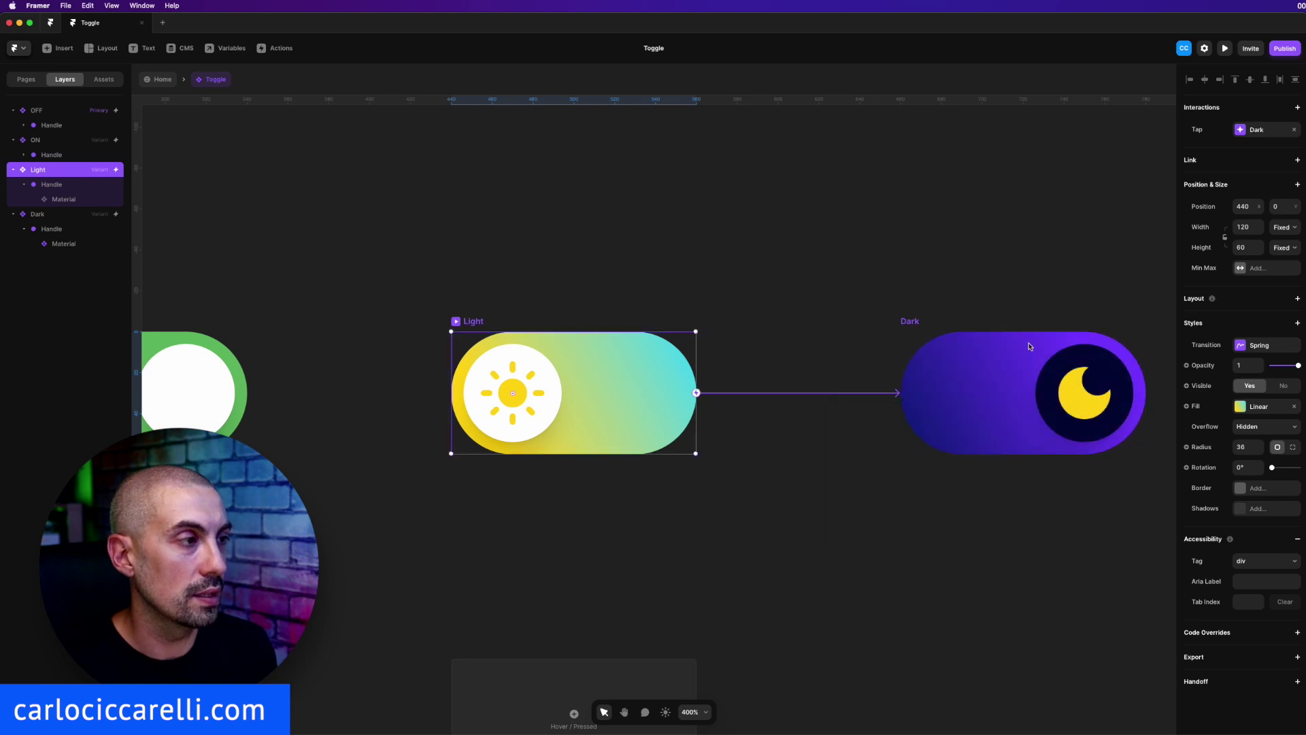
click(922, 321)
drag(1148, 396, 696, 393)
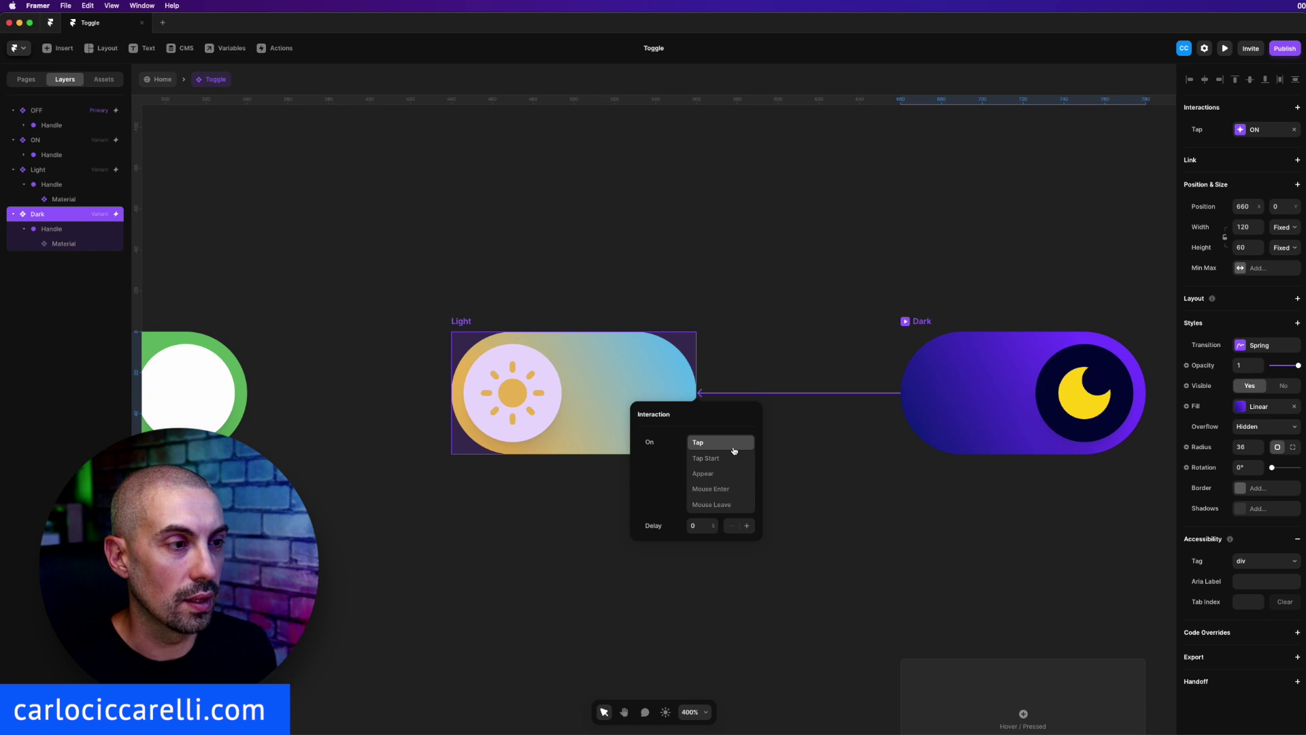
click(757, 373)
click(462, 321)
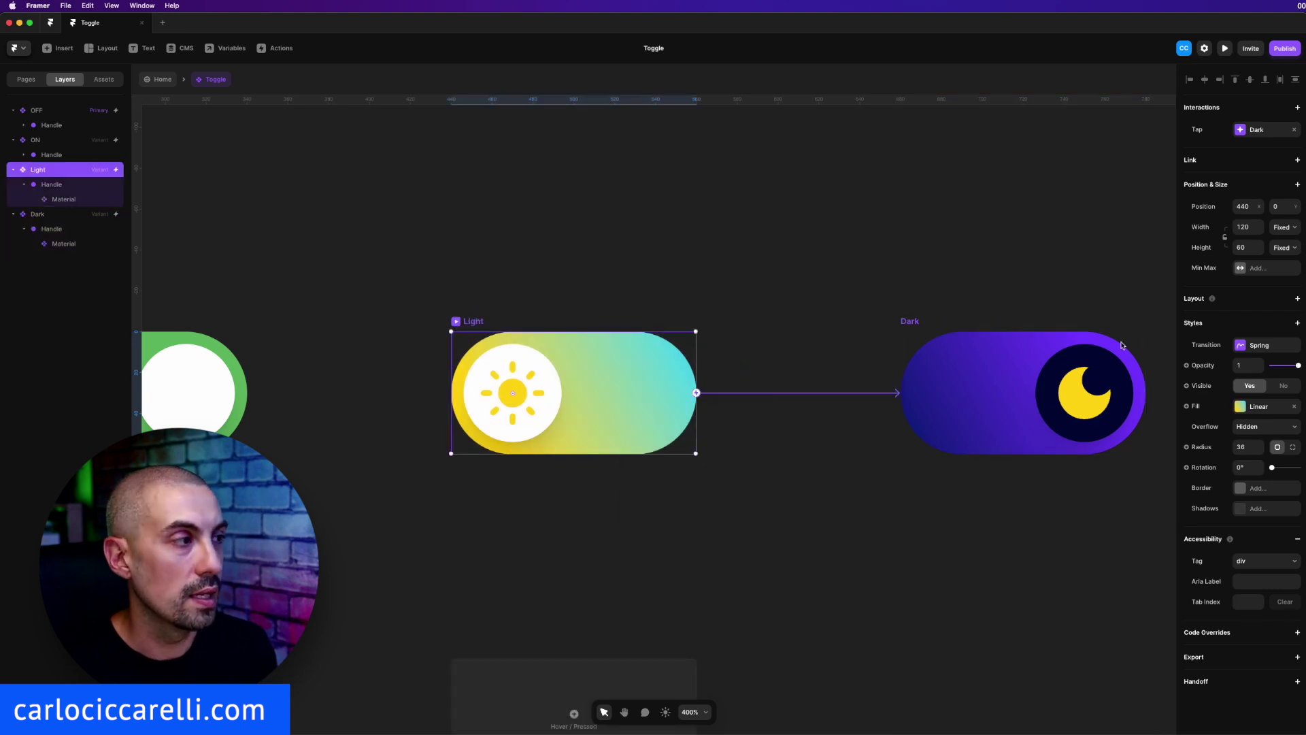
click(1260, 342)
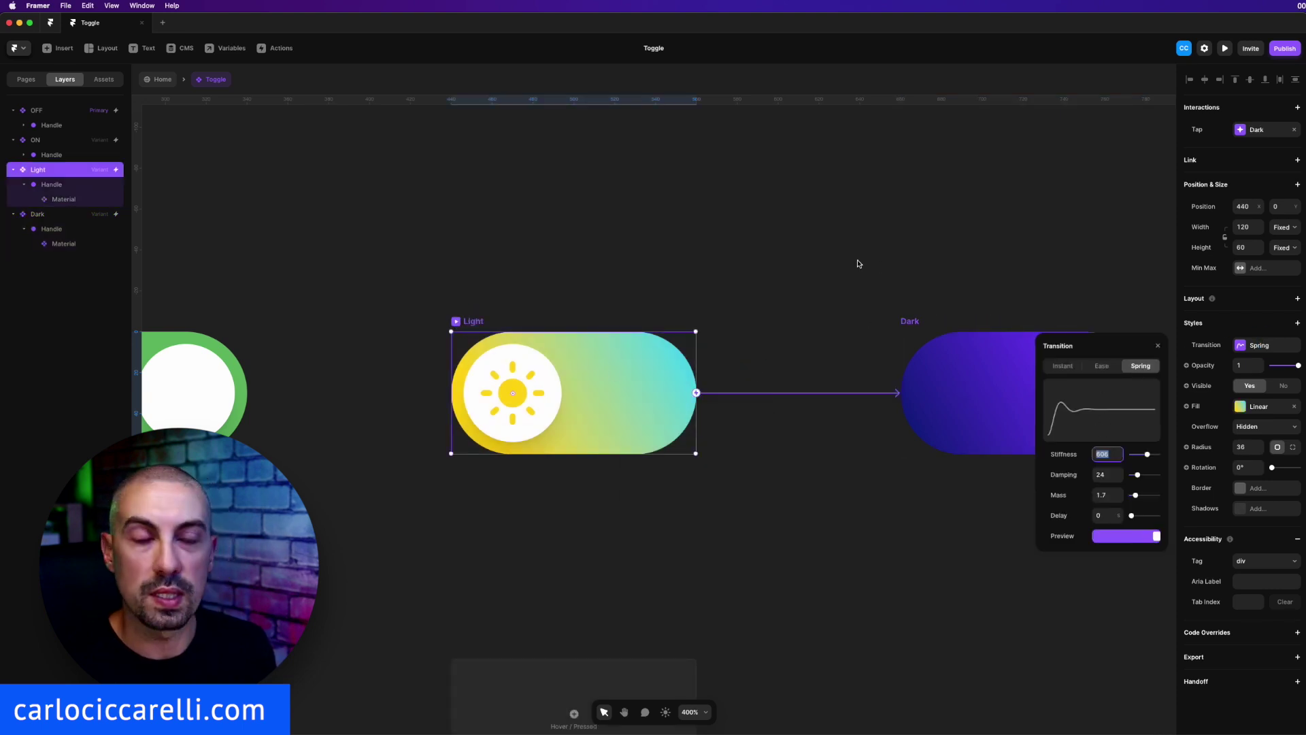
click(809, 286)
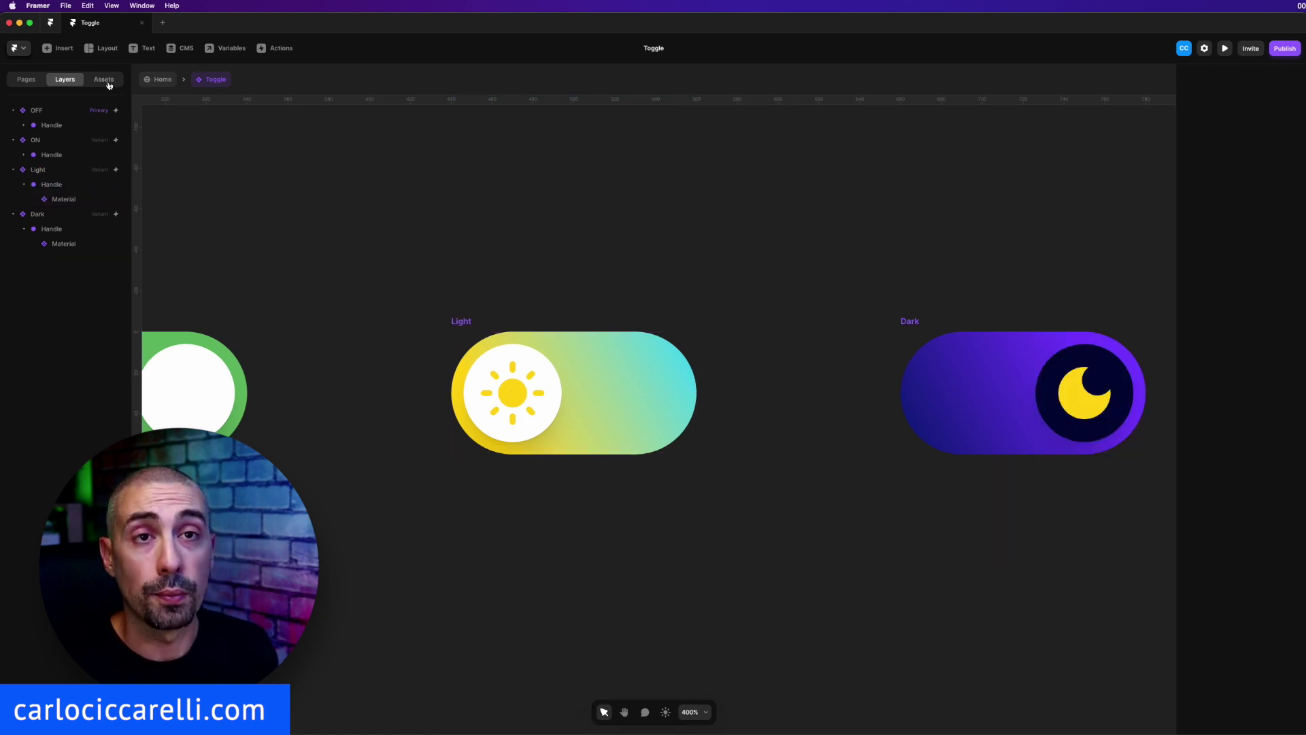
click(548, 206)
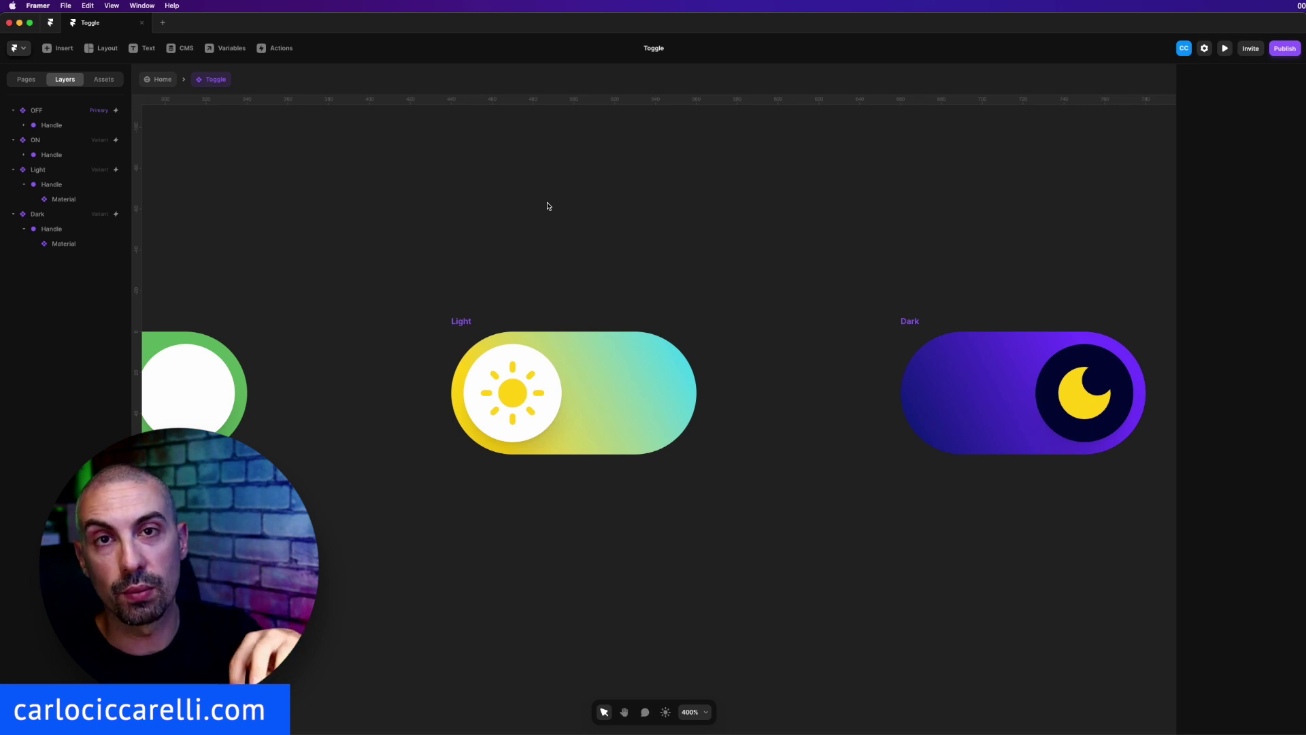
key(s)
Draw a small star above the toggles and fill it with the Light yellow style
mouse_move(548, 244)
mouse_down()
mouse_move(581, 283)
mouse_move(568, 263)
mouse_up()
click(1240, 288)
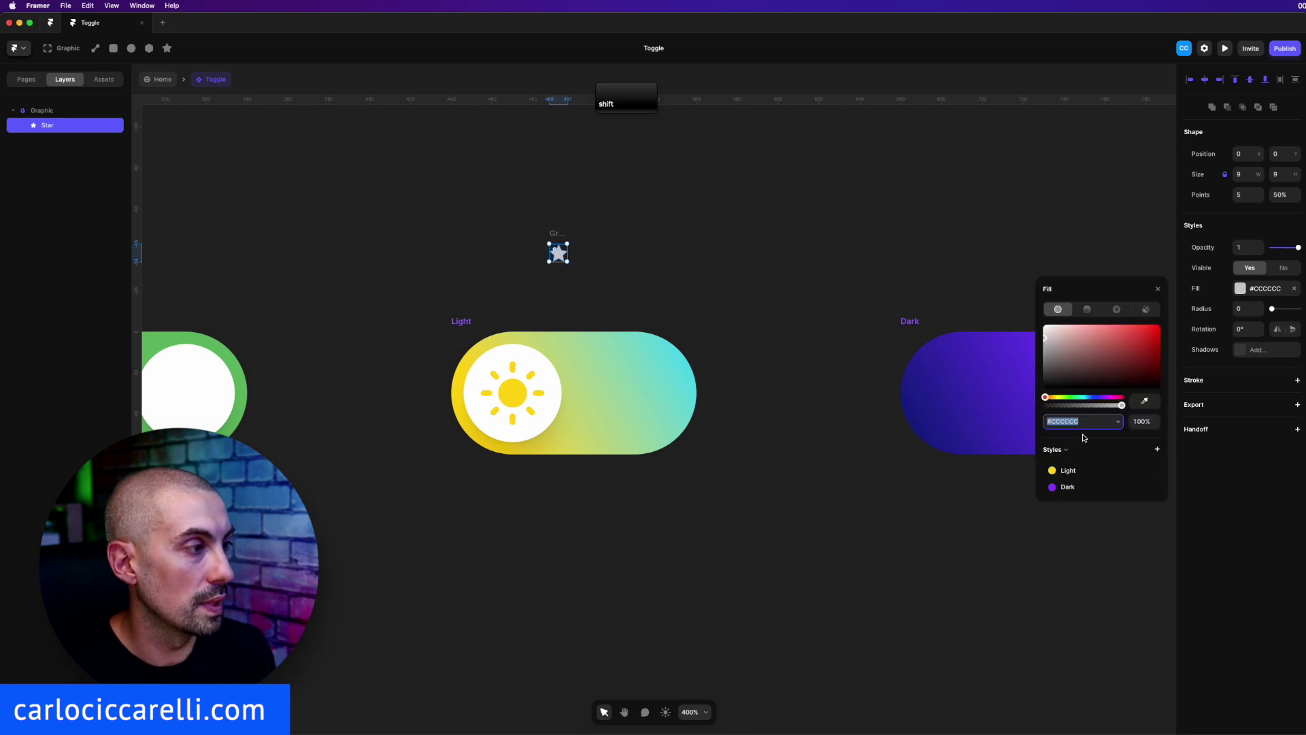
click(1068, 470)
Duplicate the star, enlarge one to 13 × 13, and place the stars just above the Light toggle
mouse_move(564, 256)
mouse_down()
mouse_move(538, 238)
mouse_move(562, 231)
mouse_move(575, 276)
mouse_up()
click(555, 251)
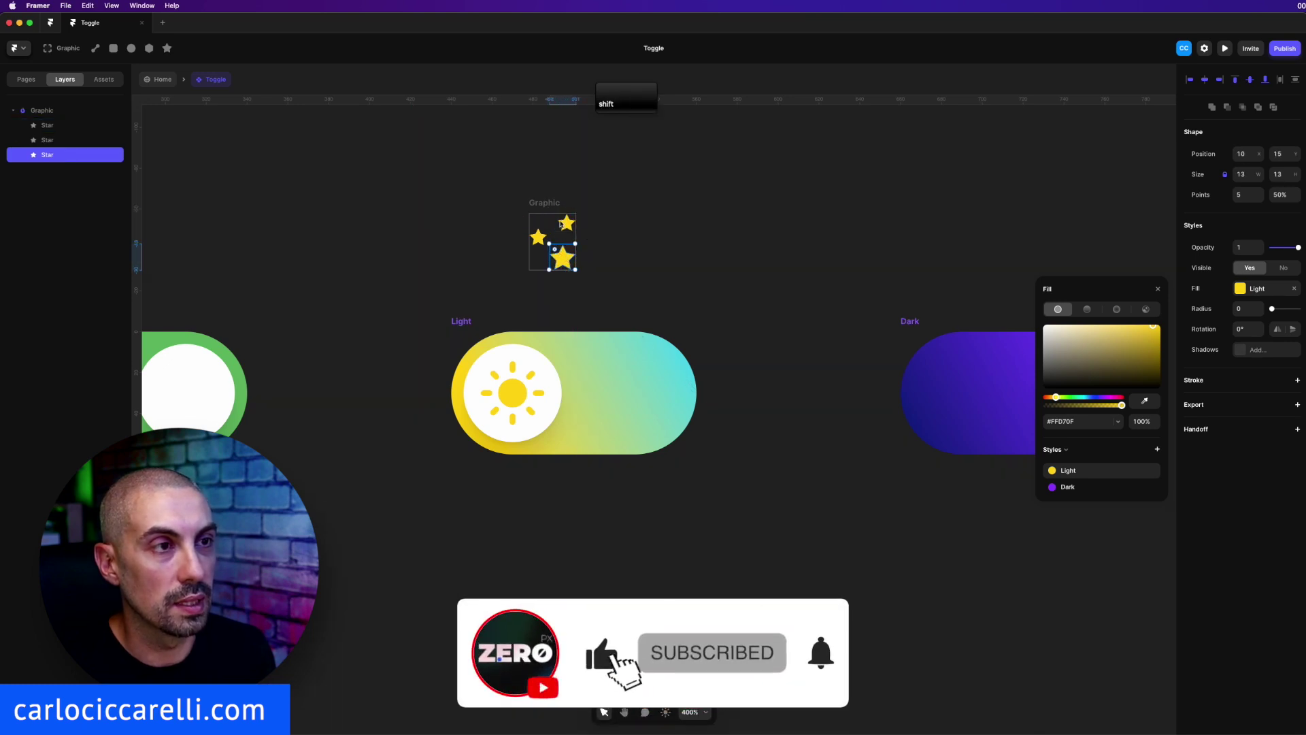
drag(547, 207, 511, 241)
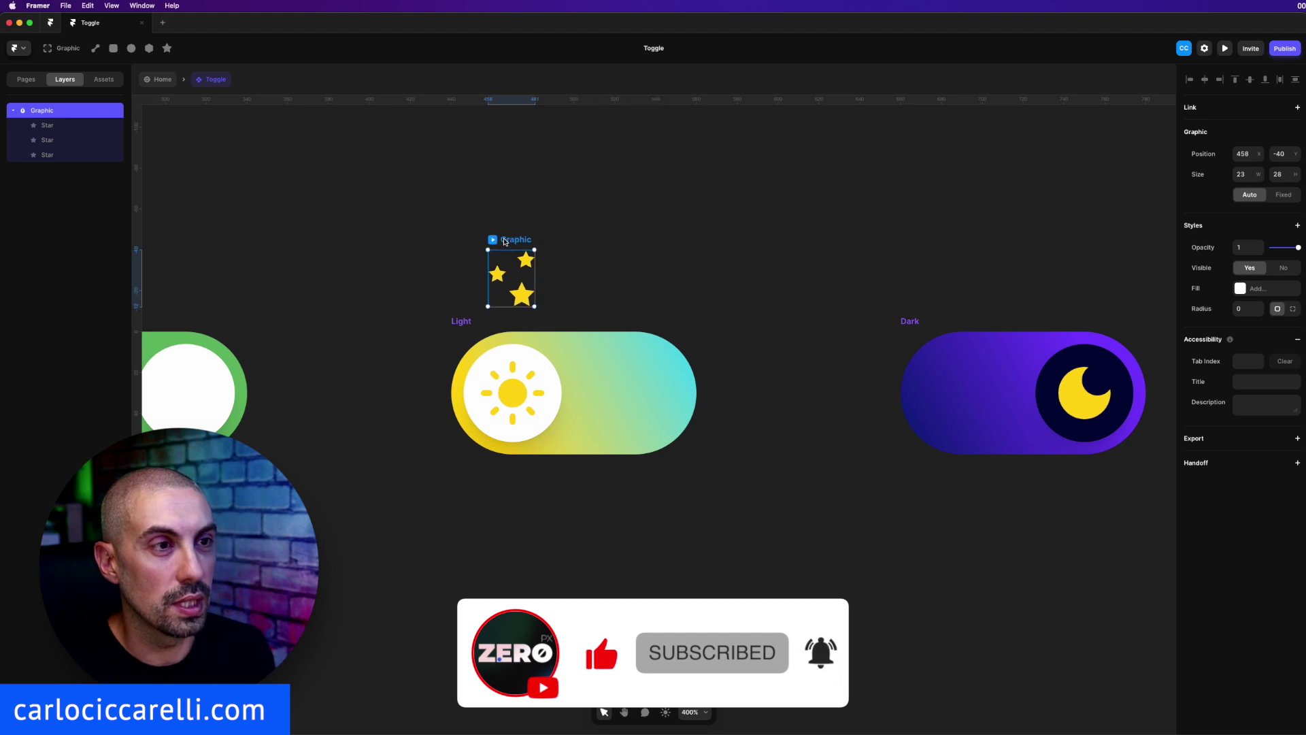
Rename the star graphic to 'Stars'
double_click(39, 111)
text(Stars)
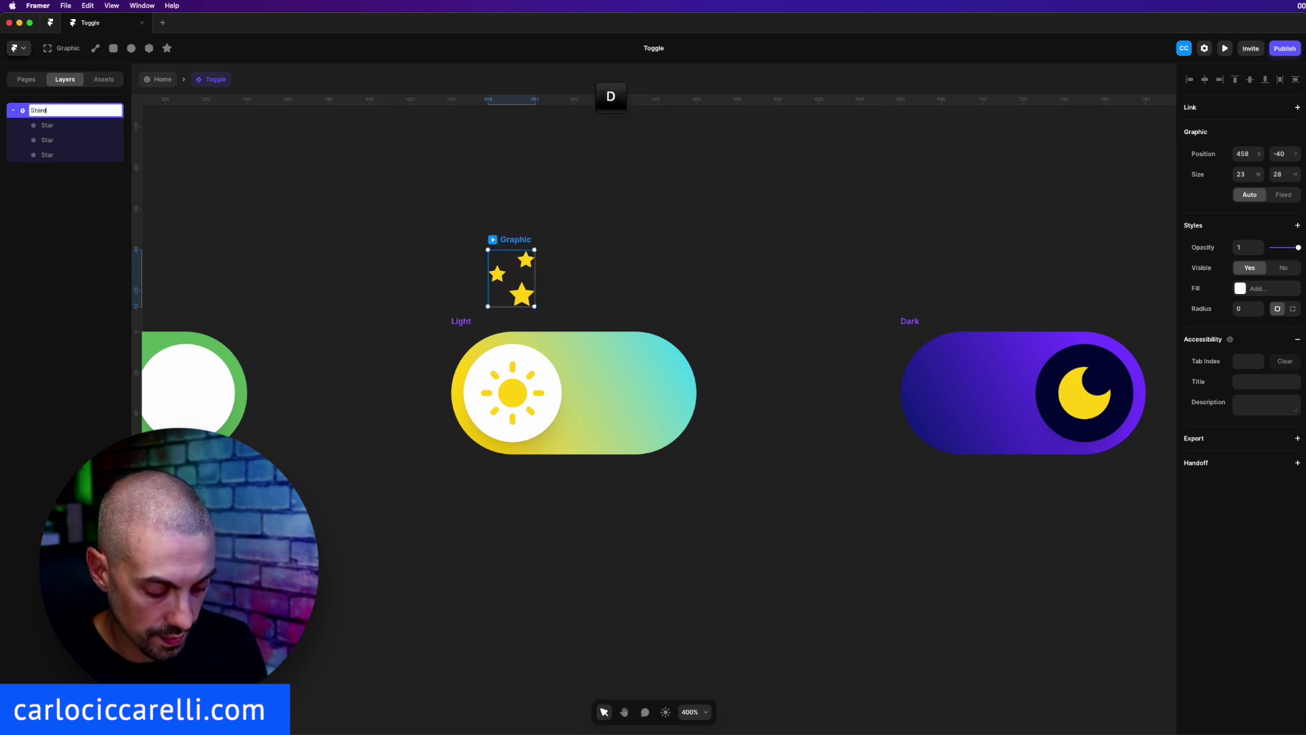
key(Return)
Start a new graphic and draw small circles to the right of the stars, nudged upward
click(572, 178)
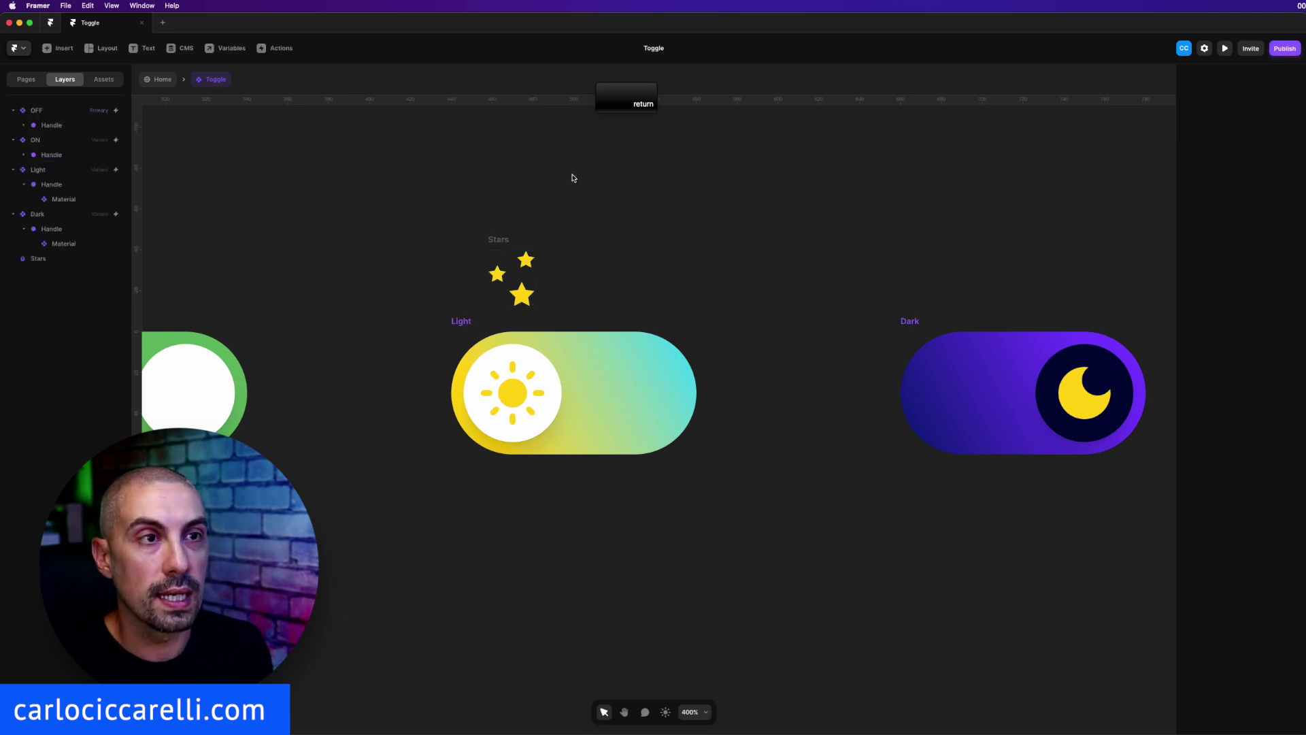
key(g)
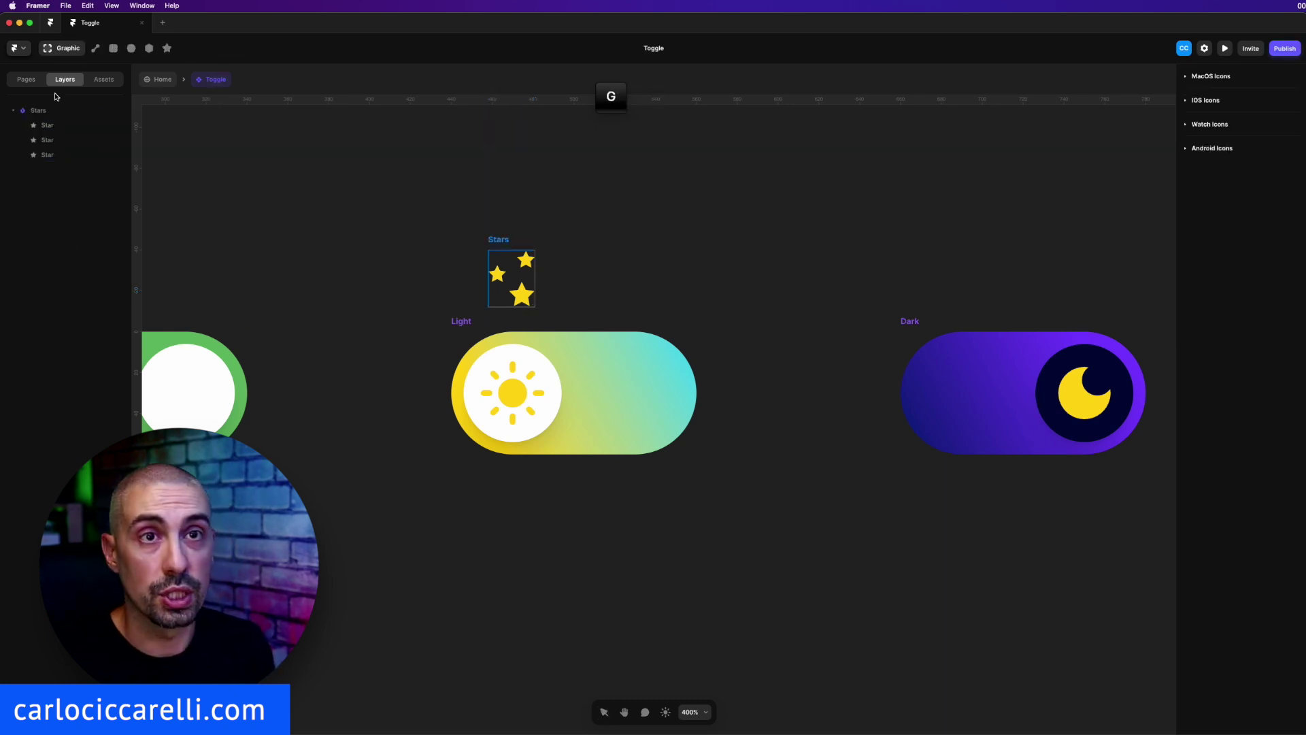
click(132, 48)
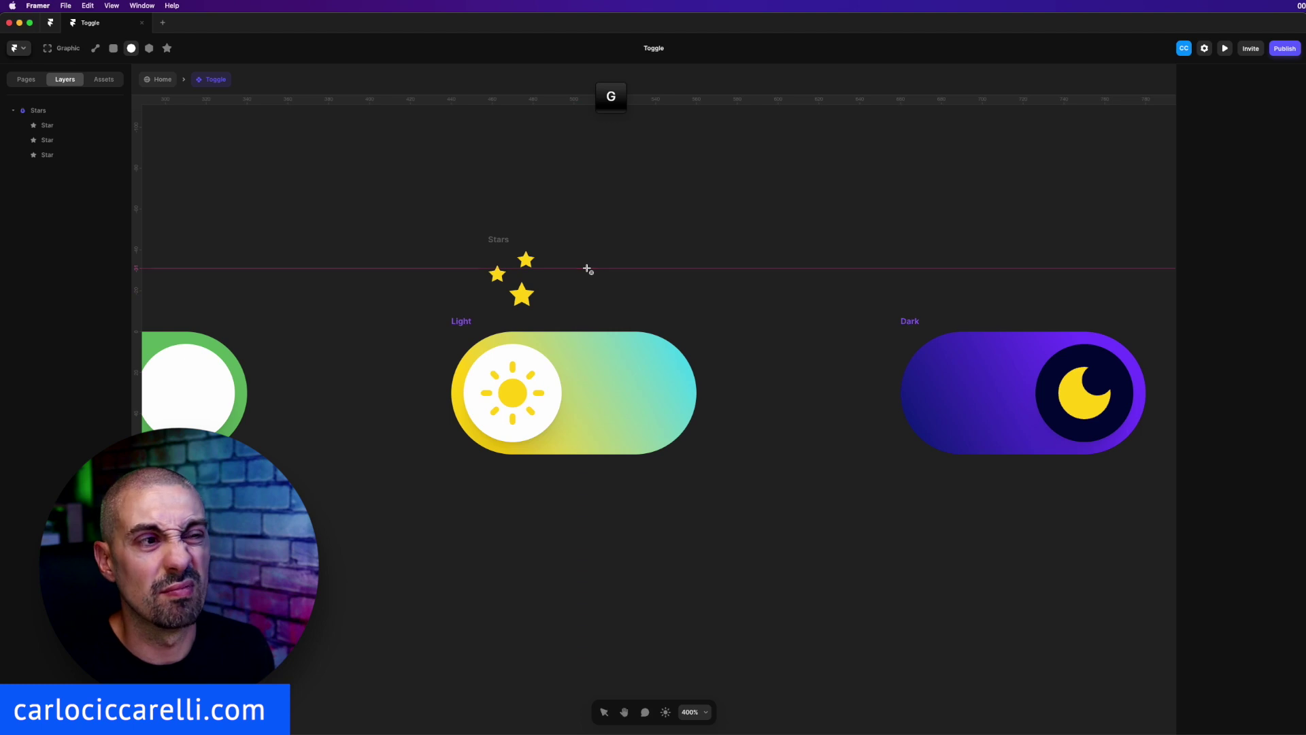
mouse_move(585, 268)
mouse_down()
mouse_move(616, 294)
mouse_move(664, 287)
mouse_move(646, 269)
mouse_move(601, 287)
mouse_up()
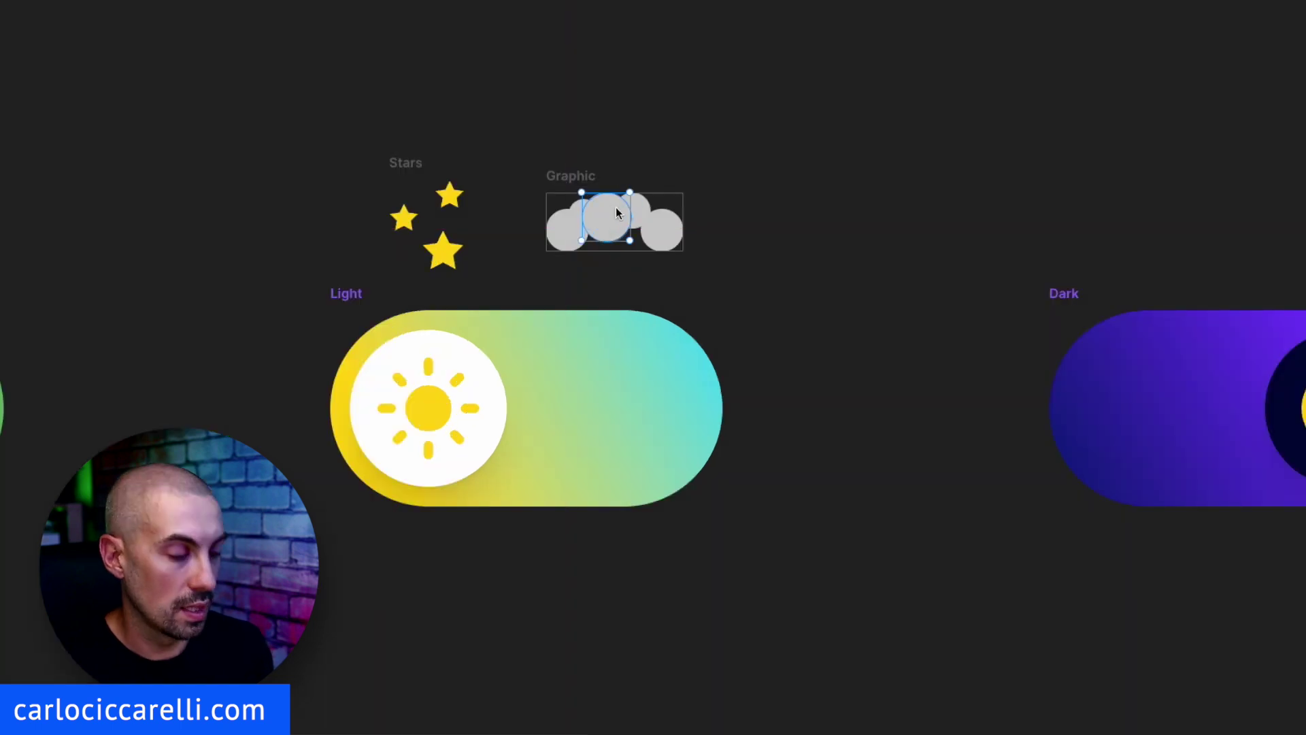
key(Up)
key(Up)
key(Up)
key(Up)
key(Up)
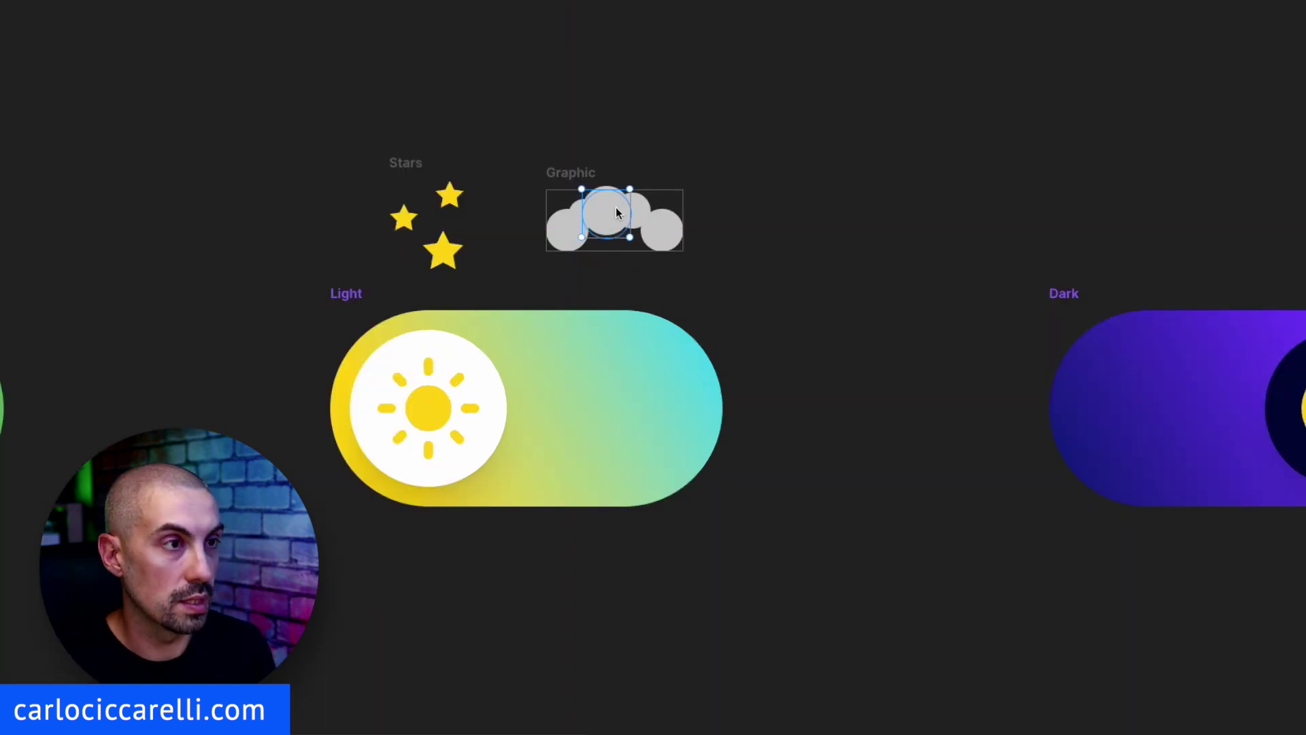
Add a wide oval under the circles to fill in the cloud's flat base
click(617, 213)
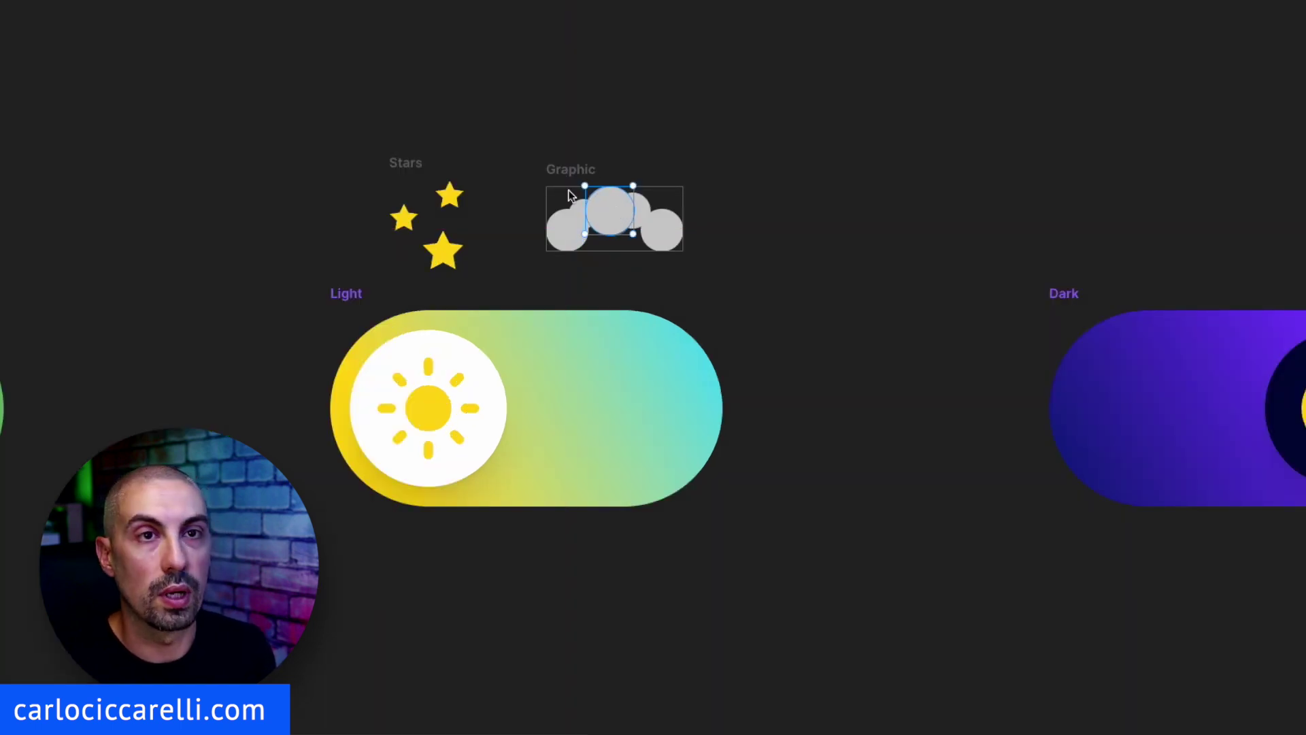
key(o)
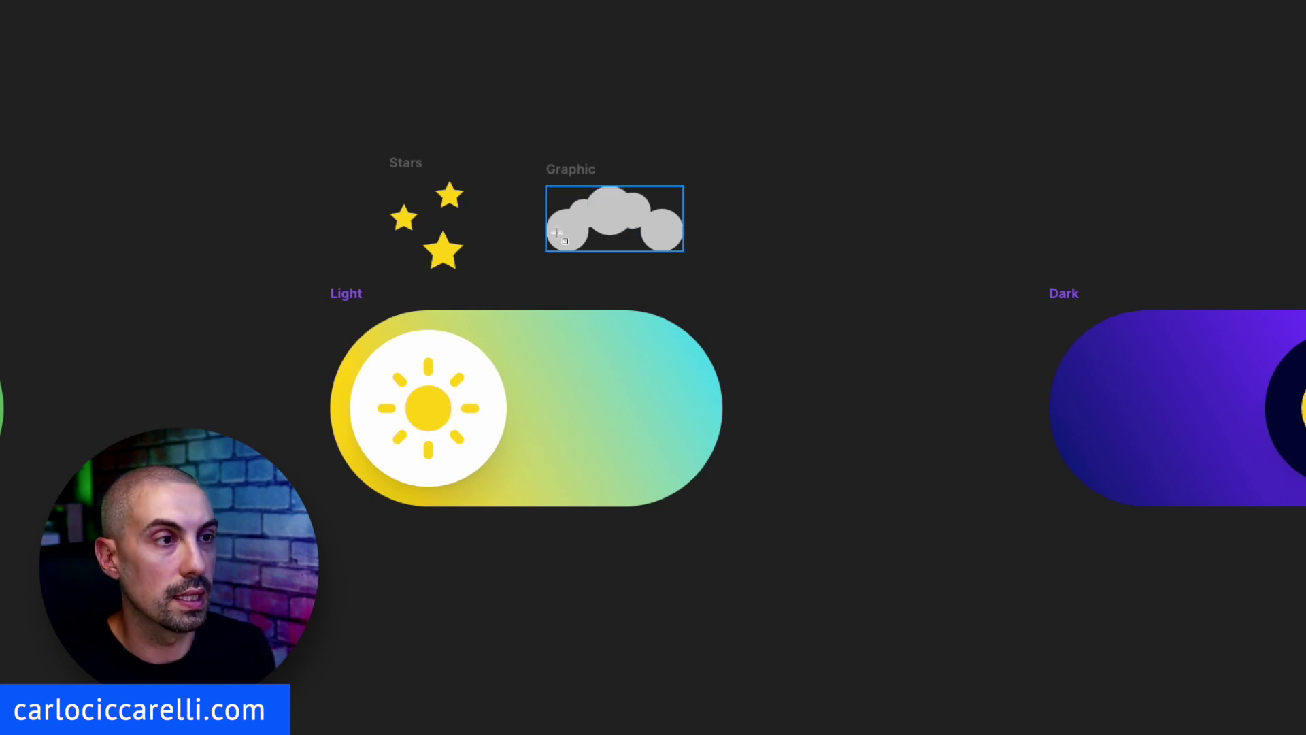
drag(569, 209, 662, 250)
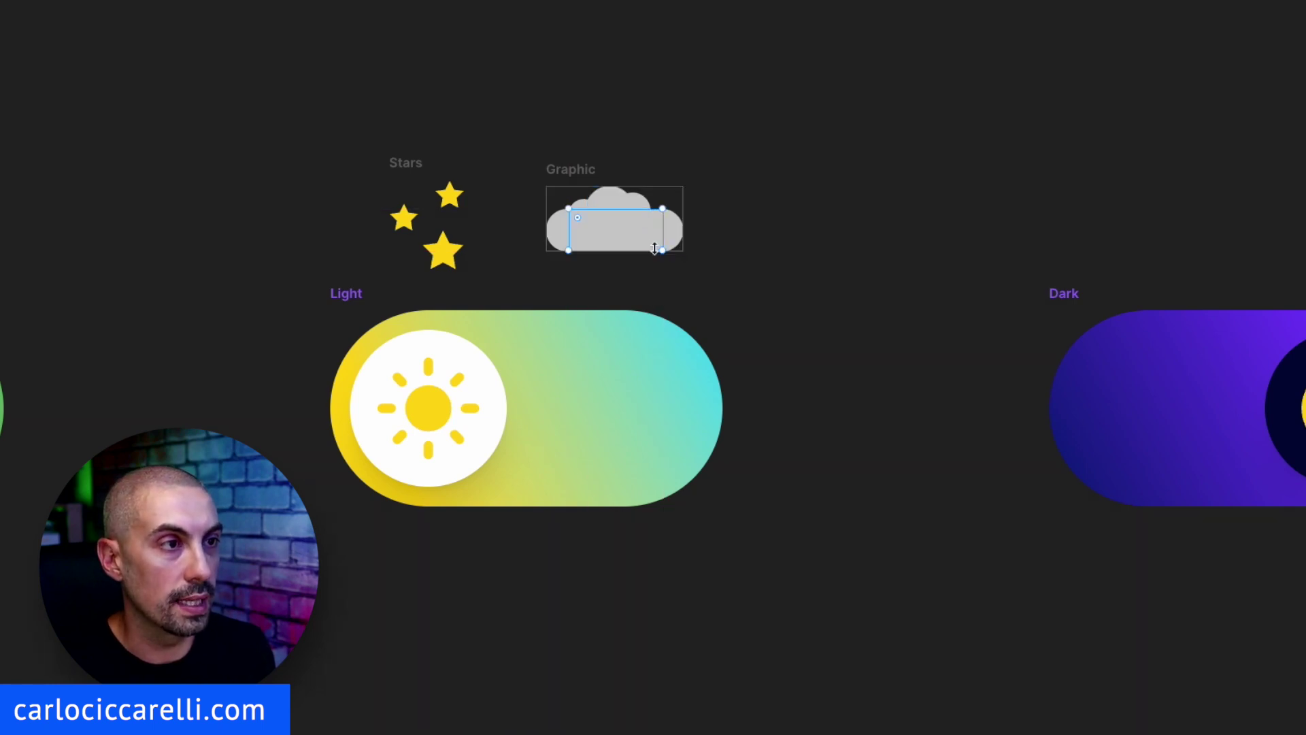
click(636, 201)
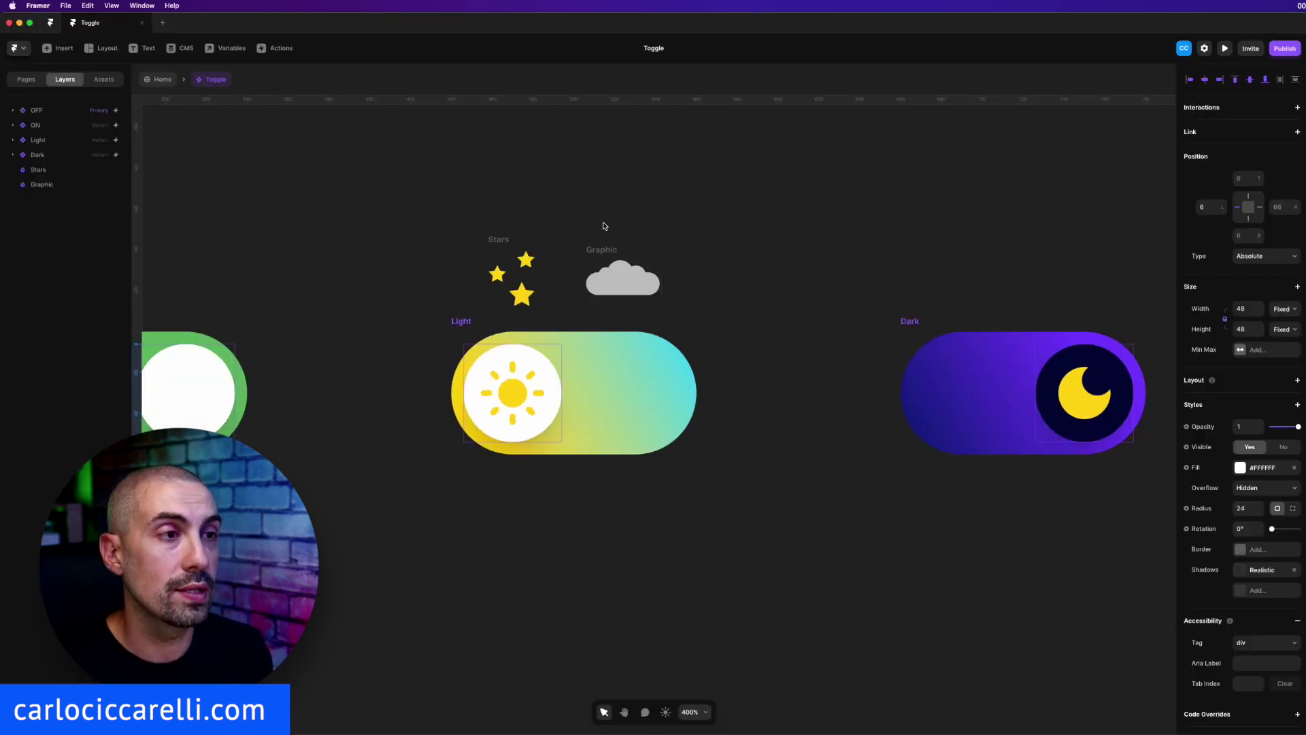
Rename the cloud graphic to 'Cloud'
click(42, 170)
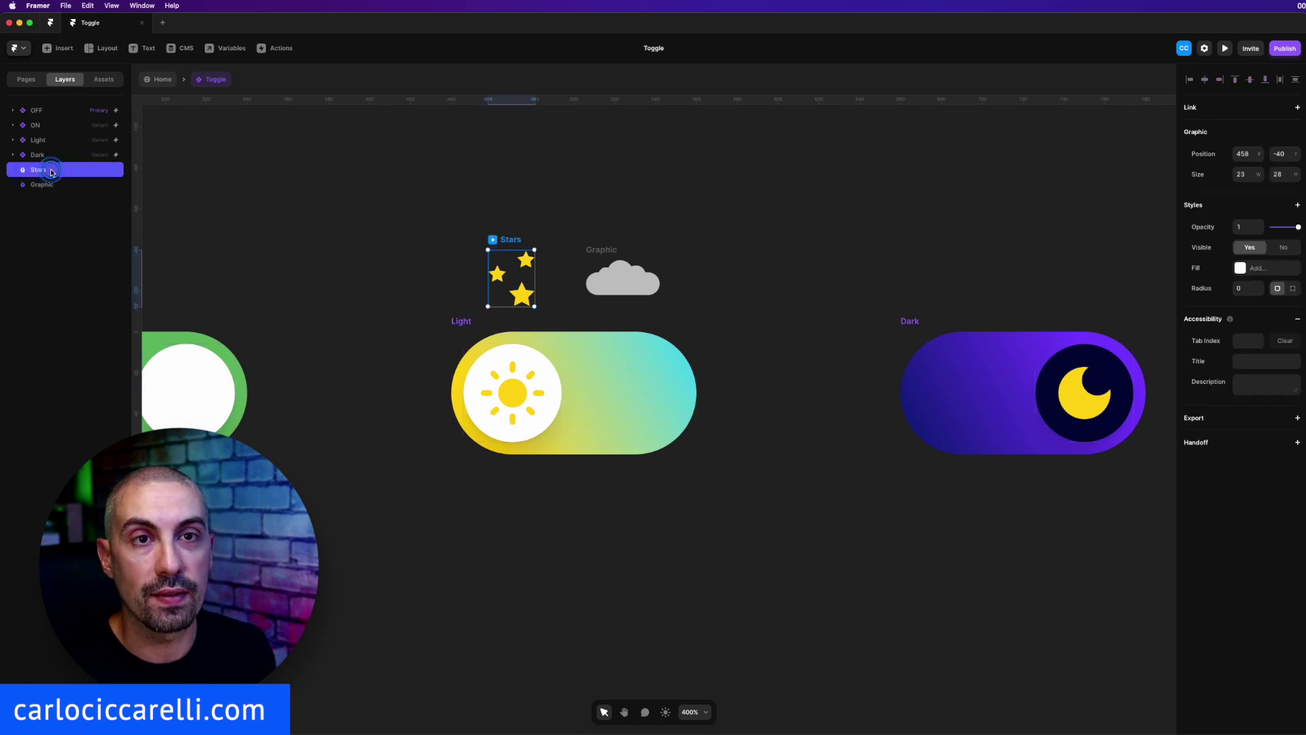
click(46, 185)
double_click(47, 185)
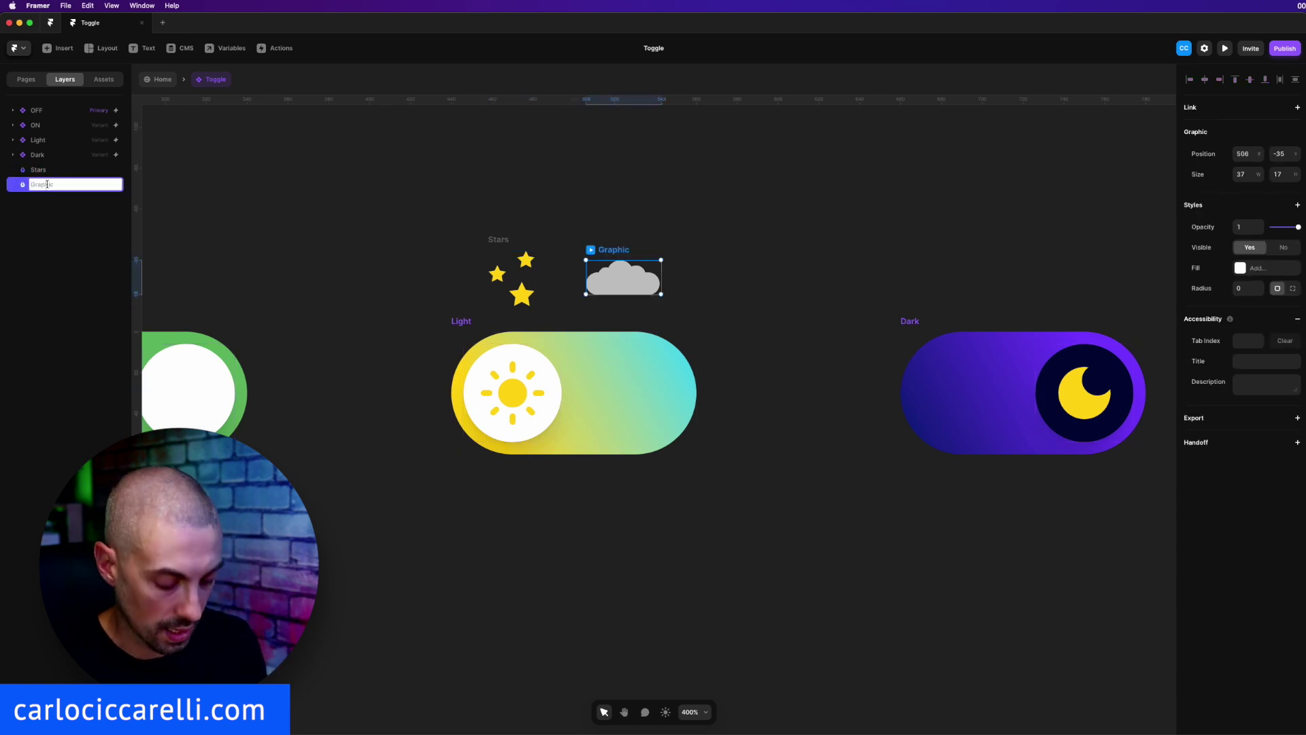
text(Cloud)
key(Return)
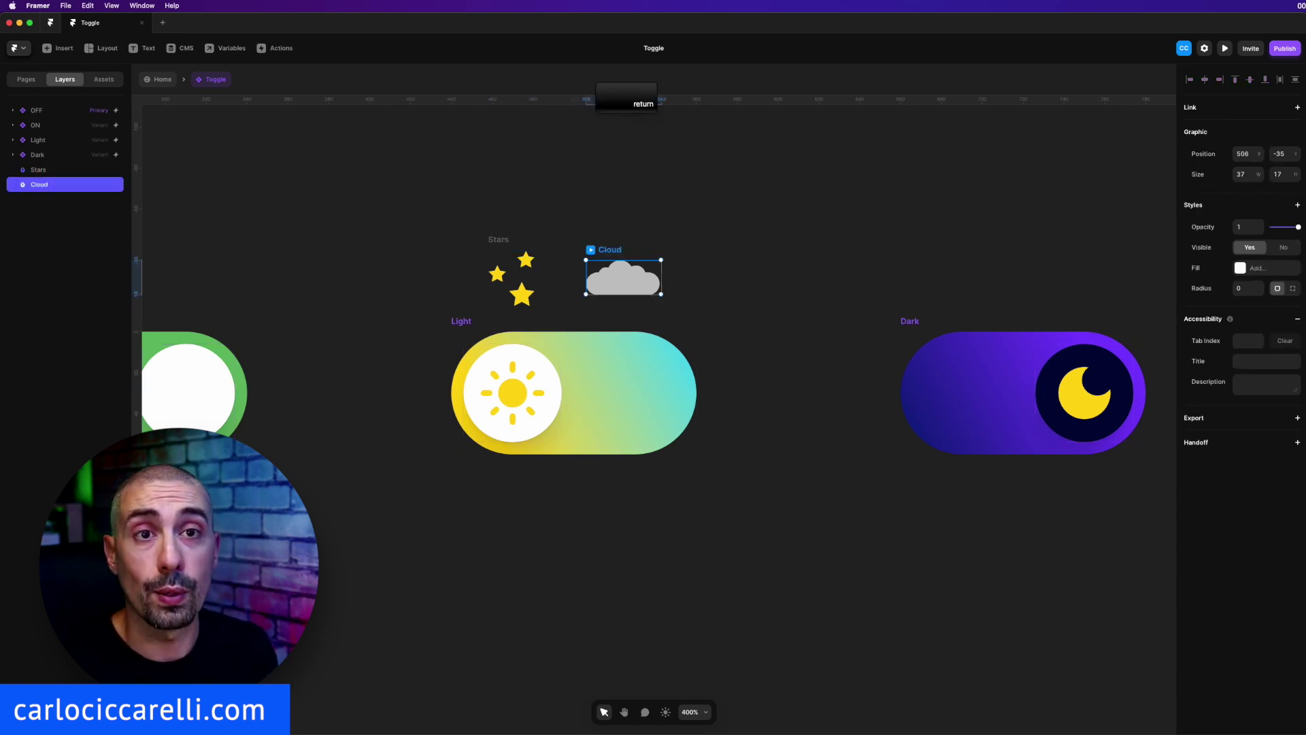
Move Cloud and Stars into the Light variant and set its Overflow to Visible
click(43, 199)
shift+click(44, 200)
mouse_move(44, 200)
mouse_down()
mouse_move(55, 137)
mouse_move(42, 174)
mouse_up()
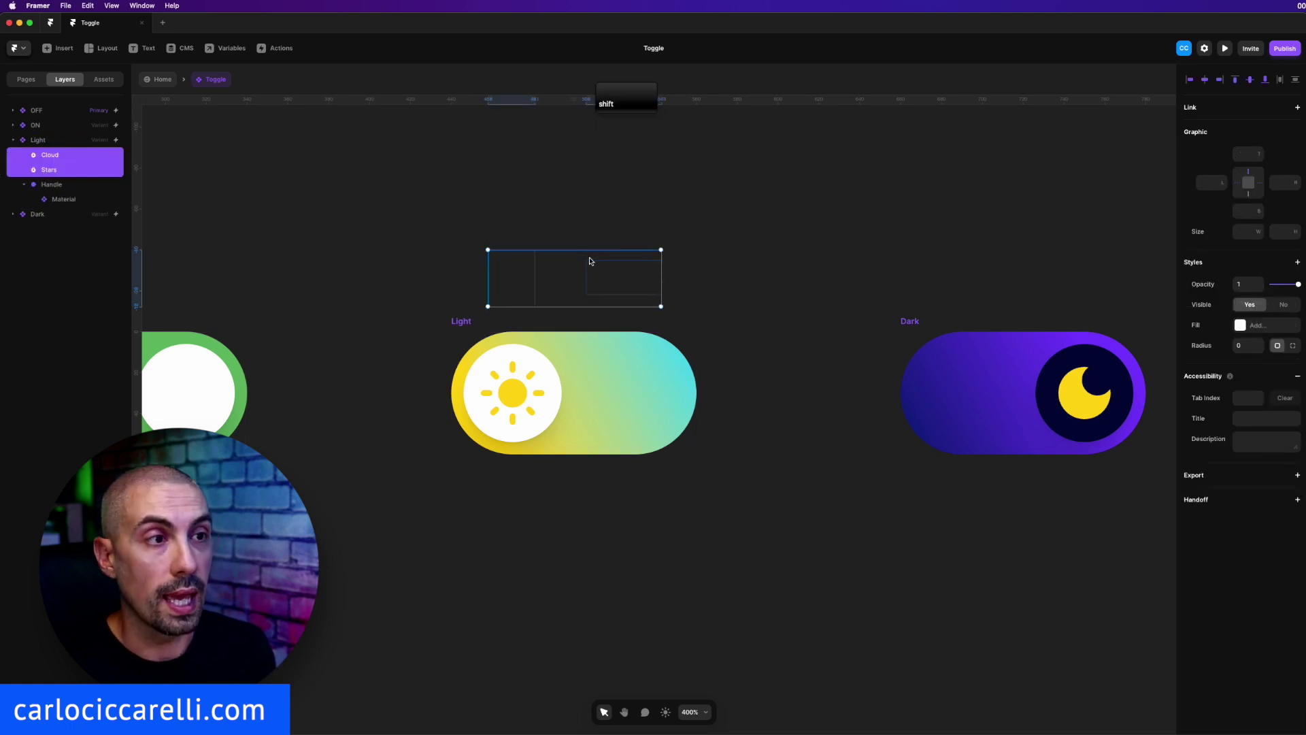
click(468, 323)
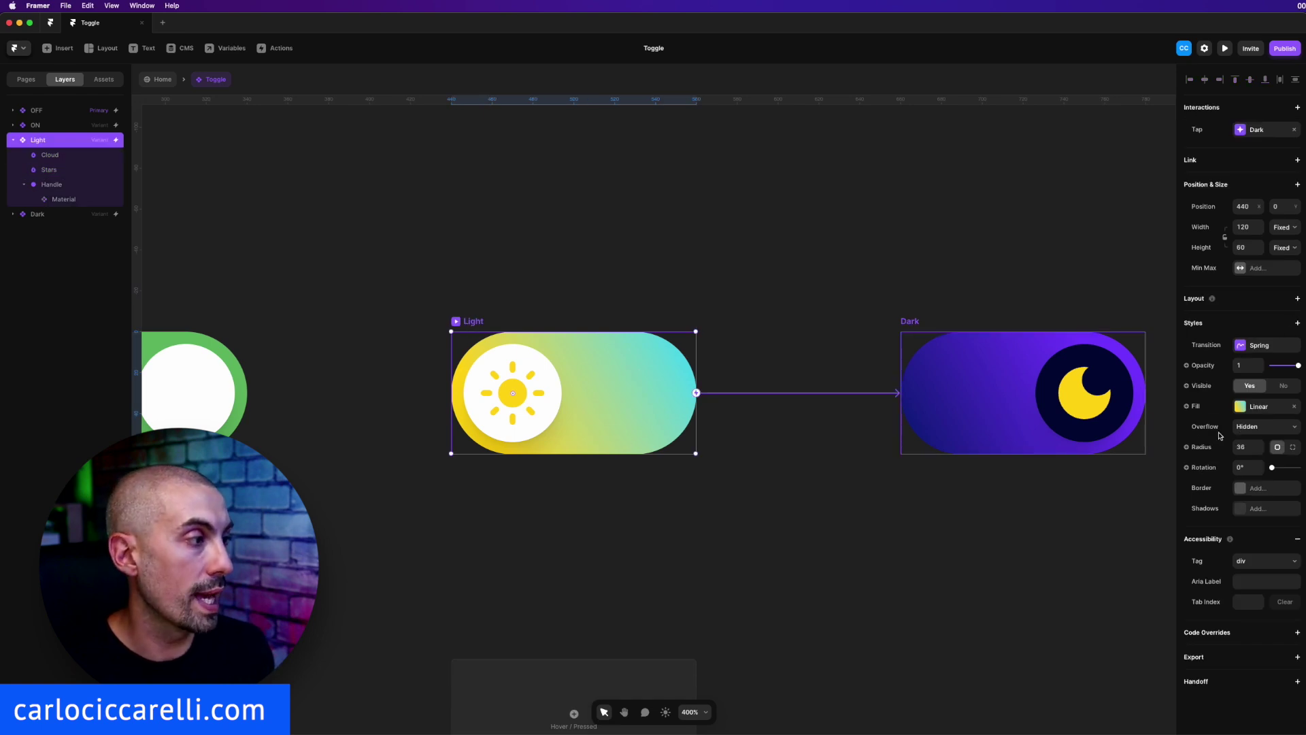
click(1262, 430)
click(1254, 427)
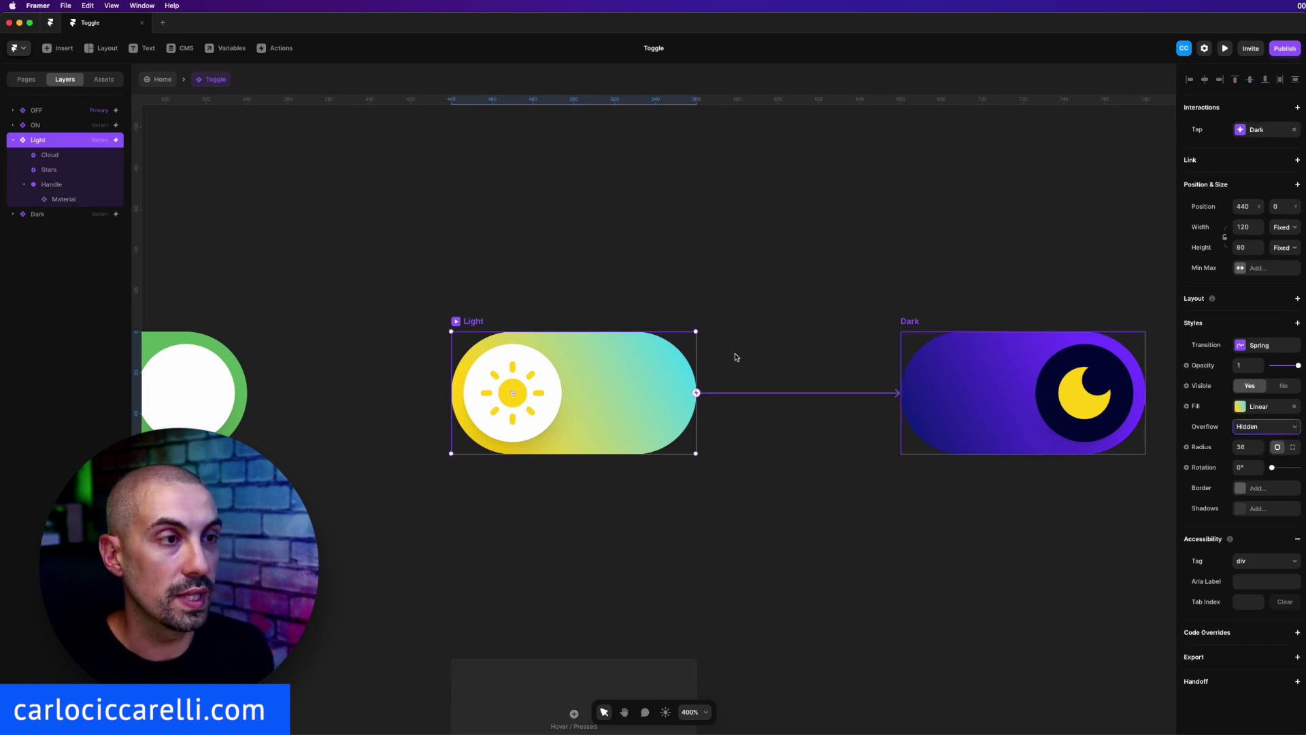
Move the cloud straight down into the Light toggle and set Overflow back to Hidden
click(56, 156)
drag(611, 285, 607, 389)
key(Escape)
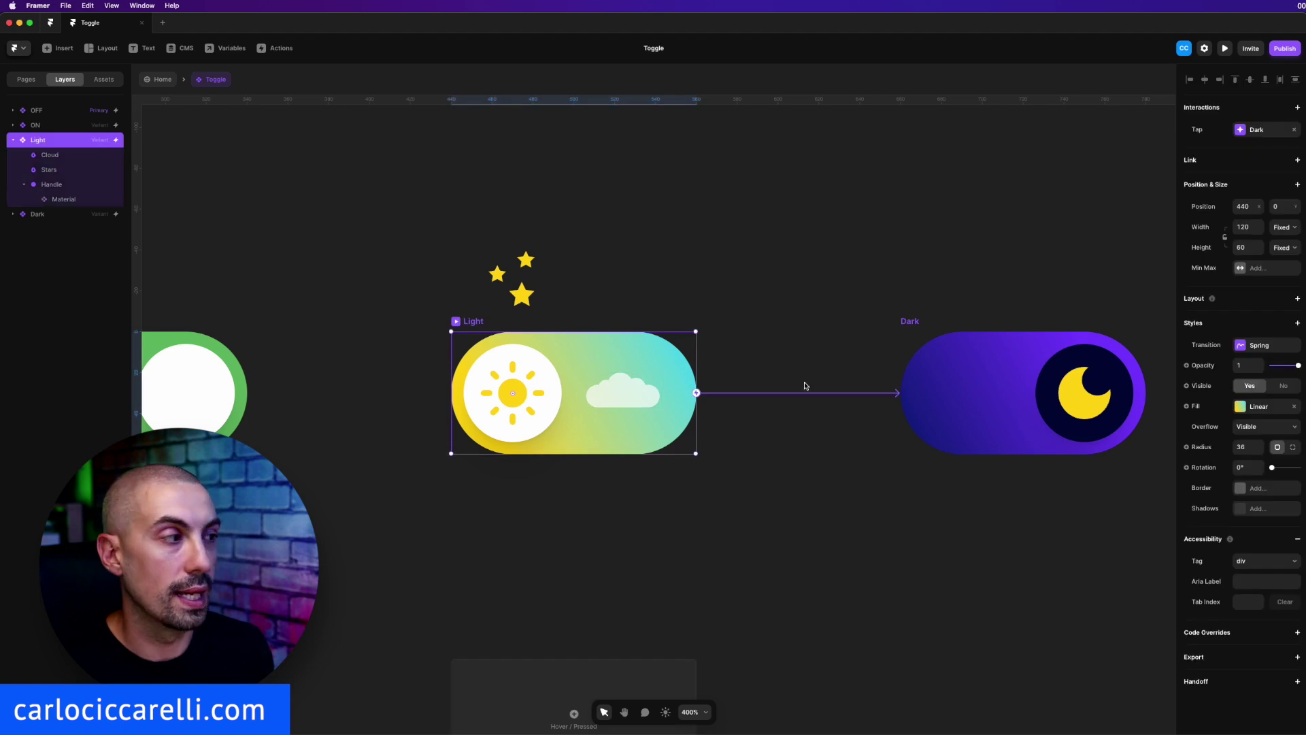
click(1259, 428)
click(1259, 419)
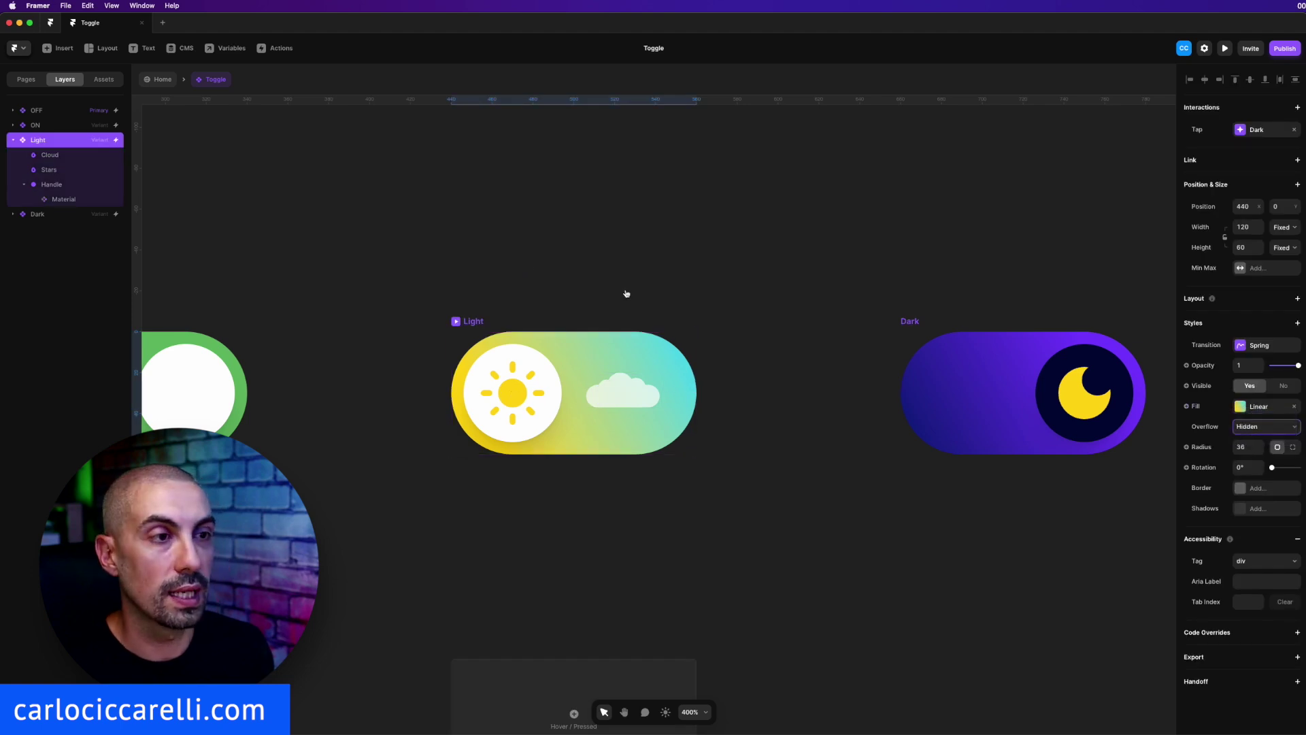
click(739, 289)
click(905, 321)
Select the Dark variant's Cloud and Stars and set them to Visible
key(space)
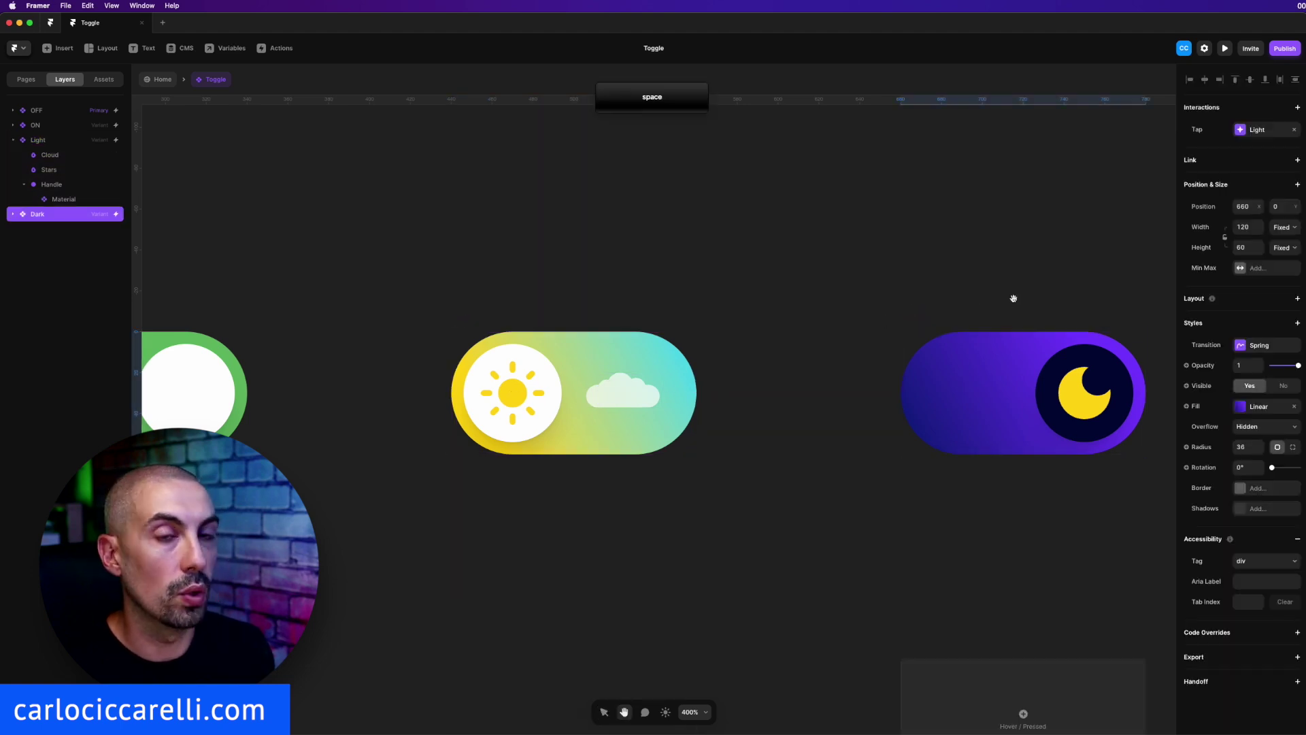
drag(1012, 295, 782, 294)
click(13, 214)
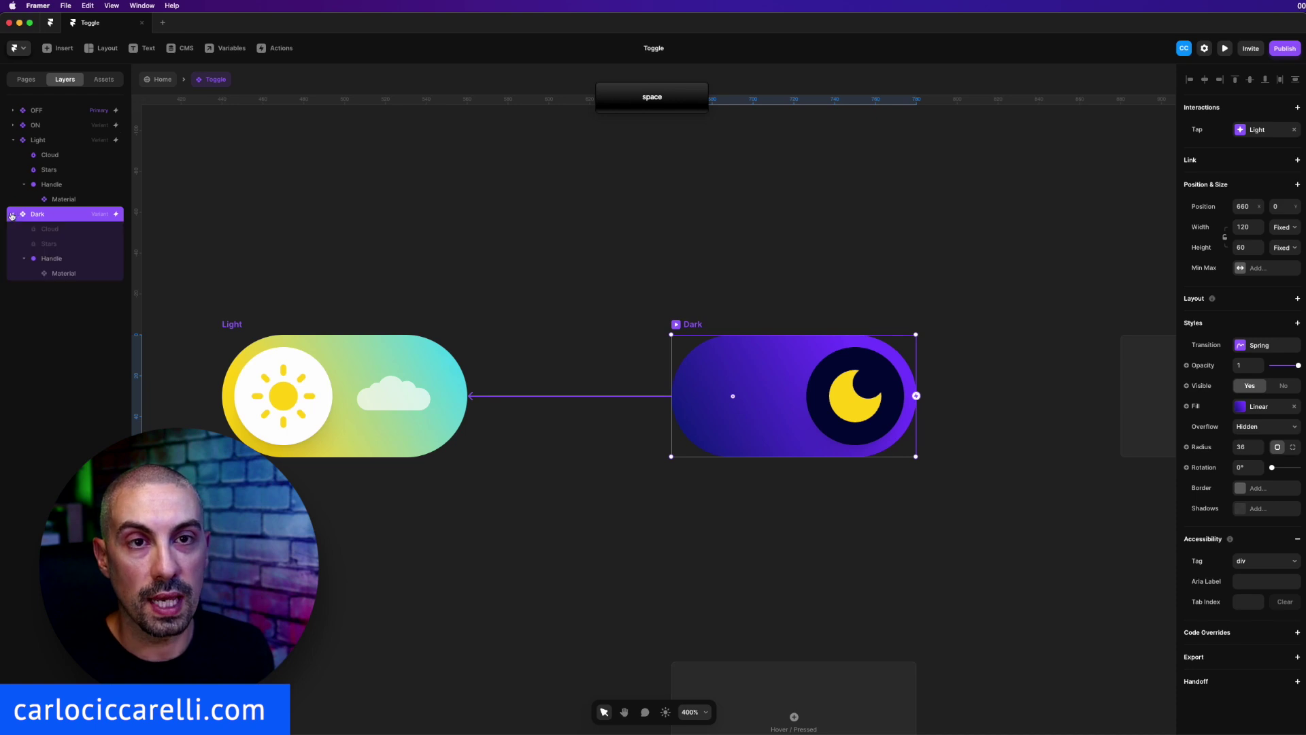
click(65, 231)
shift+click(59, 244)
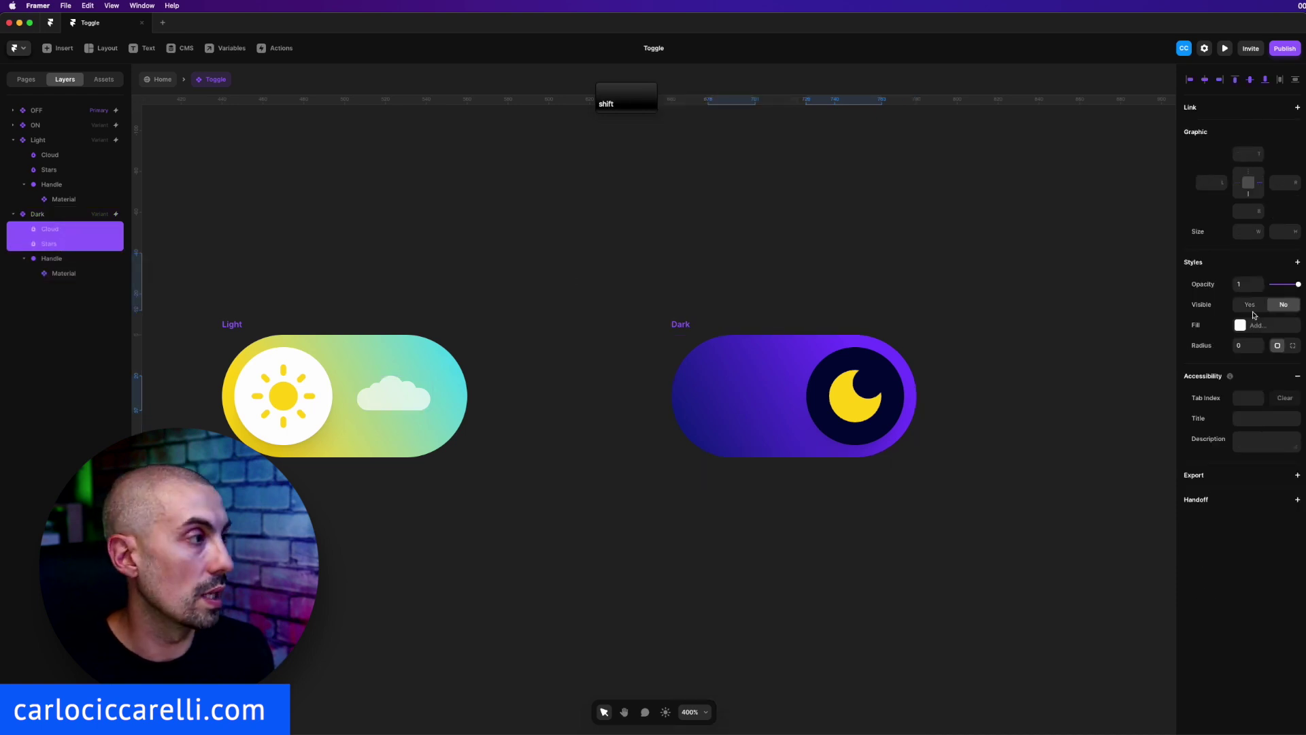
click(1251, 307)
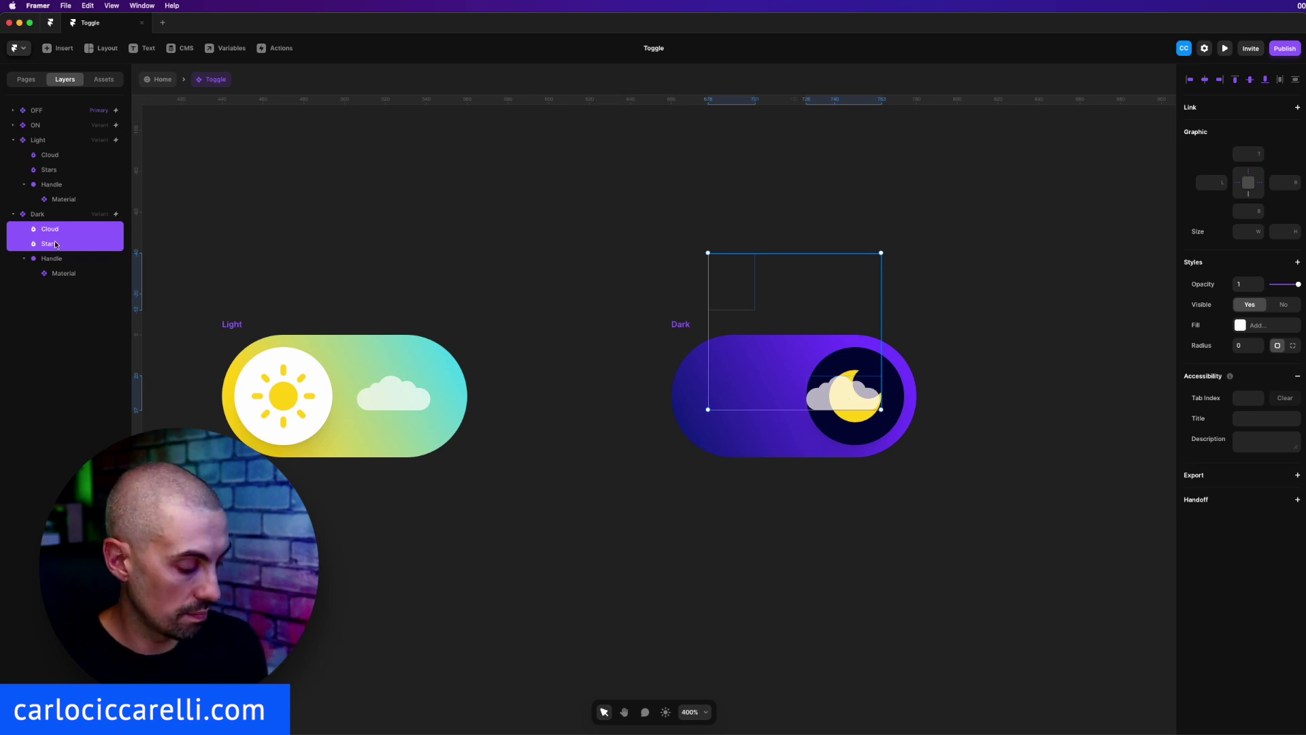
Nudge the Dark cloud and stars down so the stars sit inside and the cloud is clipped
key(shift+Down)
key(shift+Down)
key(shift+Down)
key(shift+Down)
key(shift+Down)
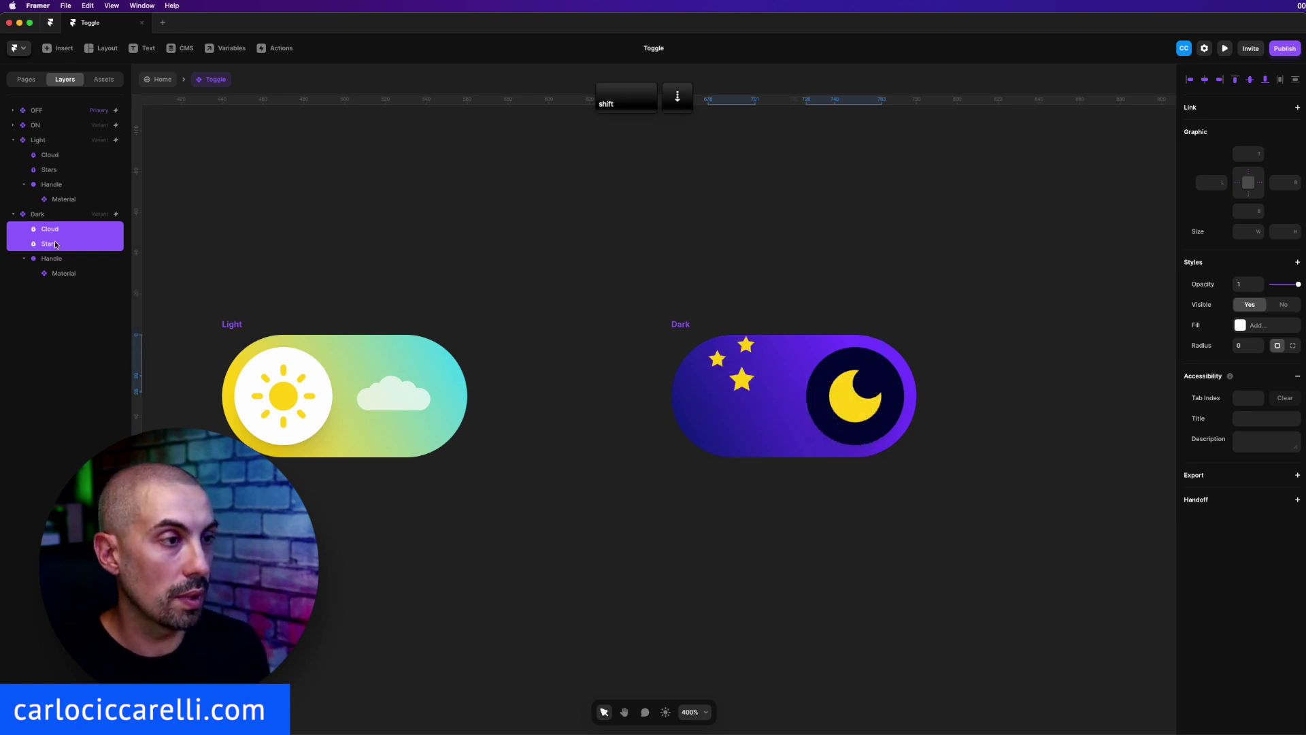
key(Down)
key(Down)
key(Down)
key(Down)
key(Down)
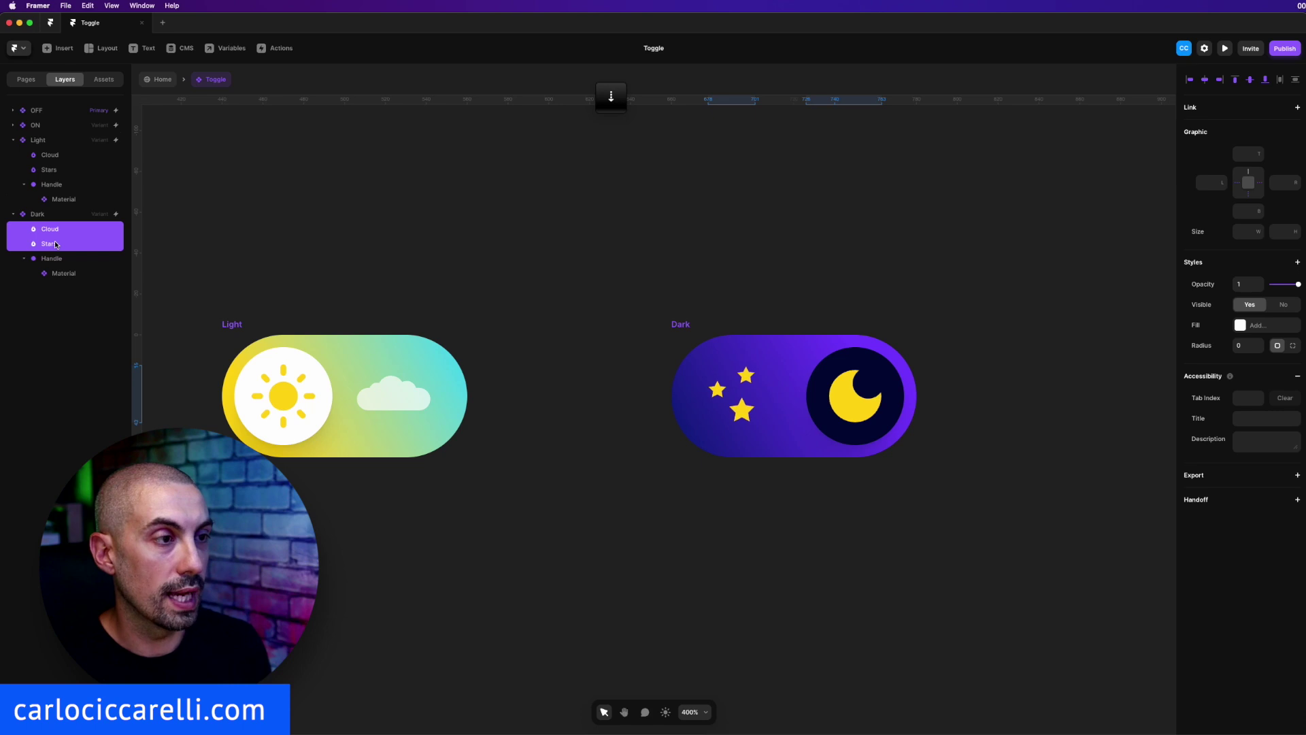
key(Up)
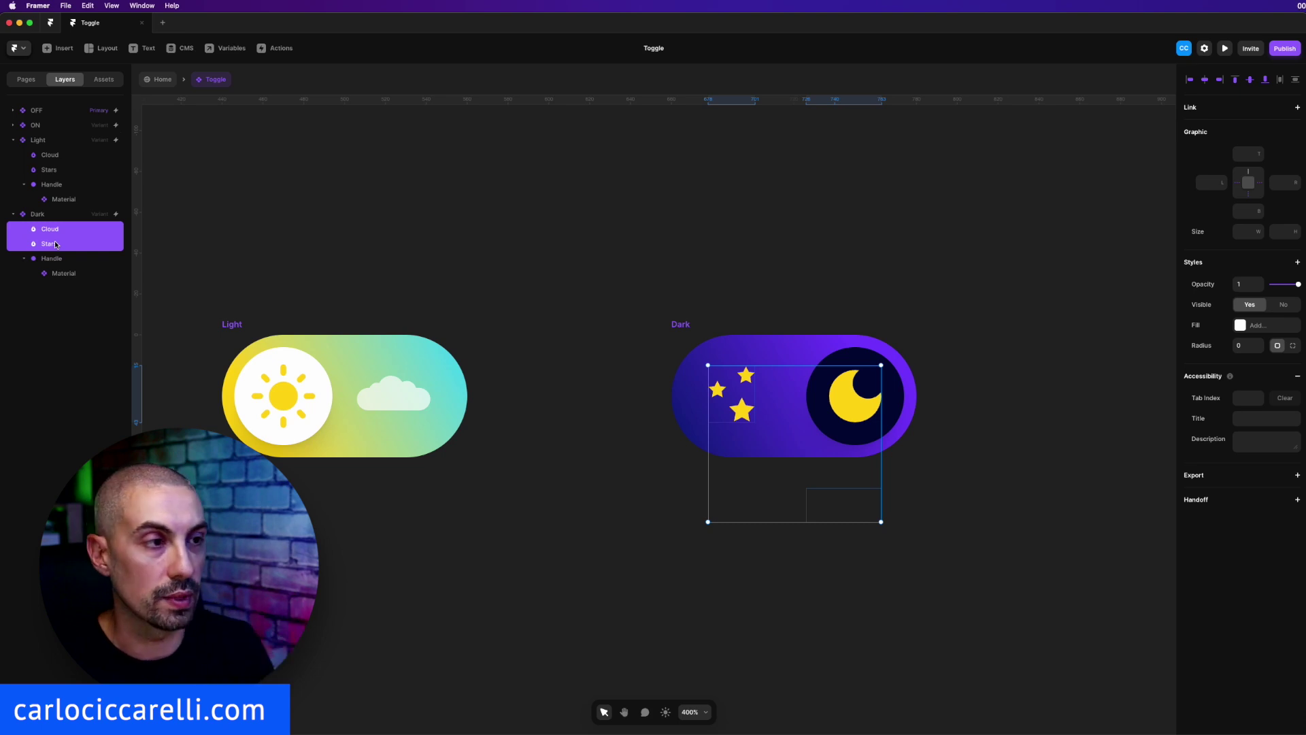
click(472, 335)
click(227, 325)
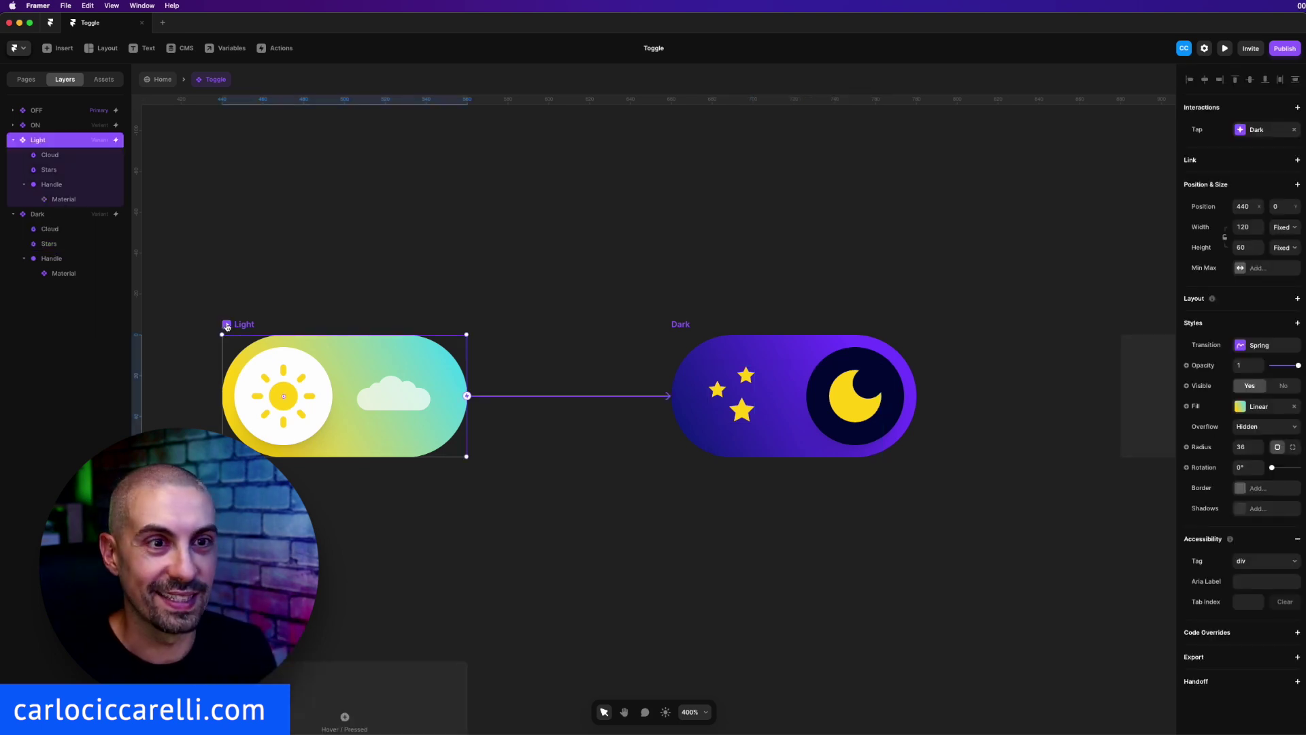
Open Preview with Cmd+P and tap the toggle to flip between Dark and Light
key(super+p)
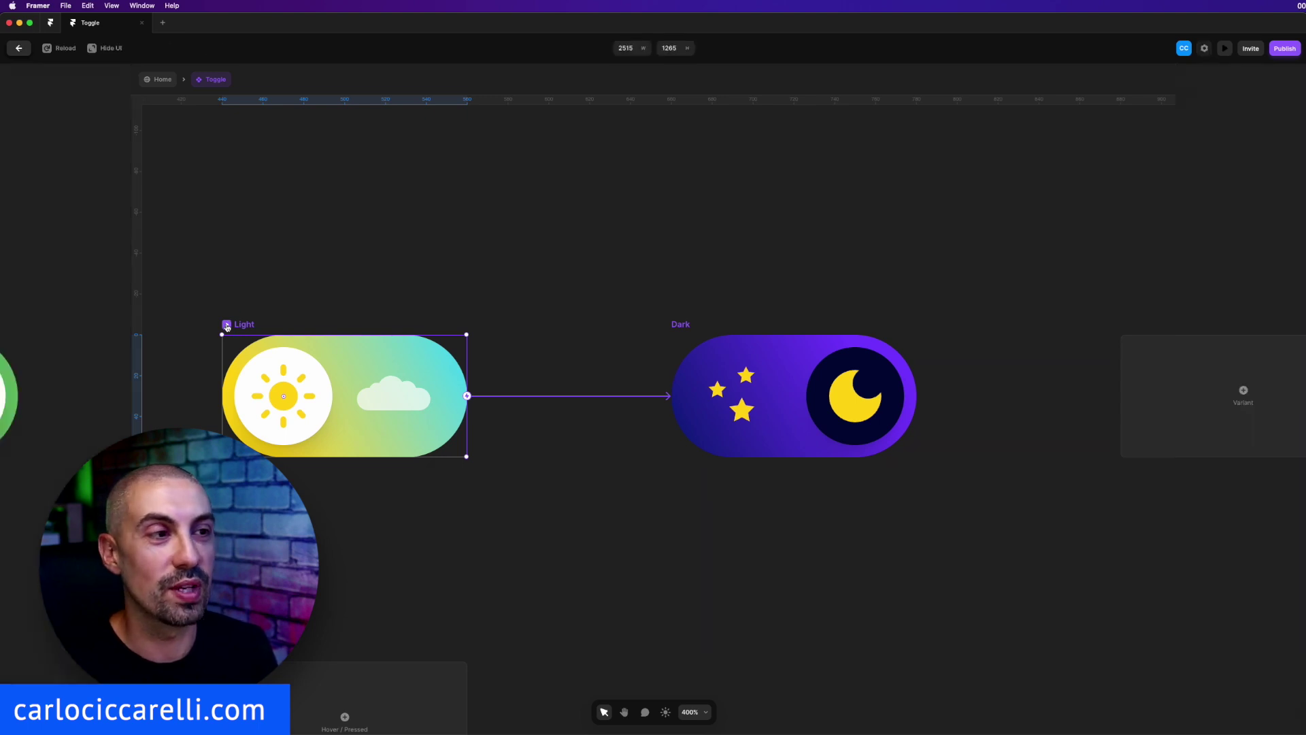
click(689, 374)
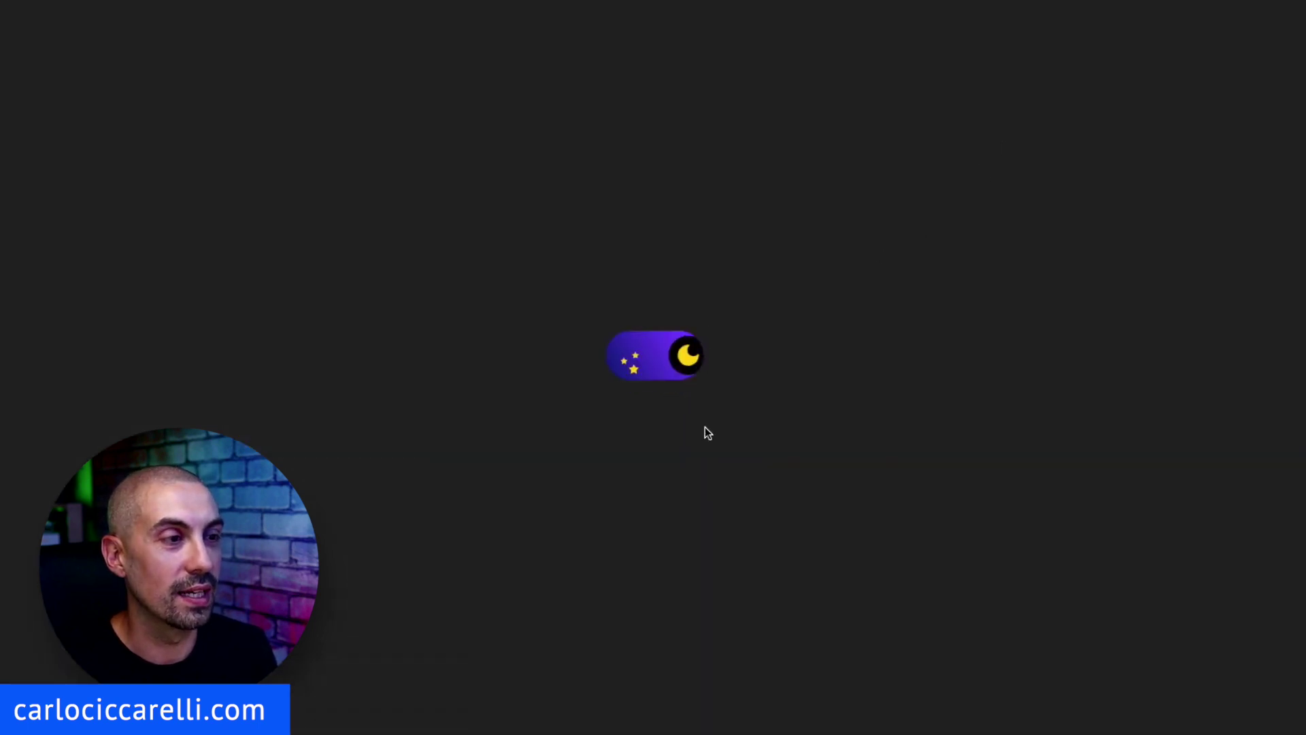